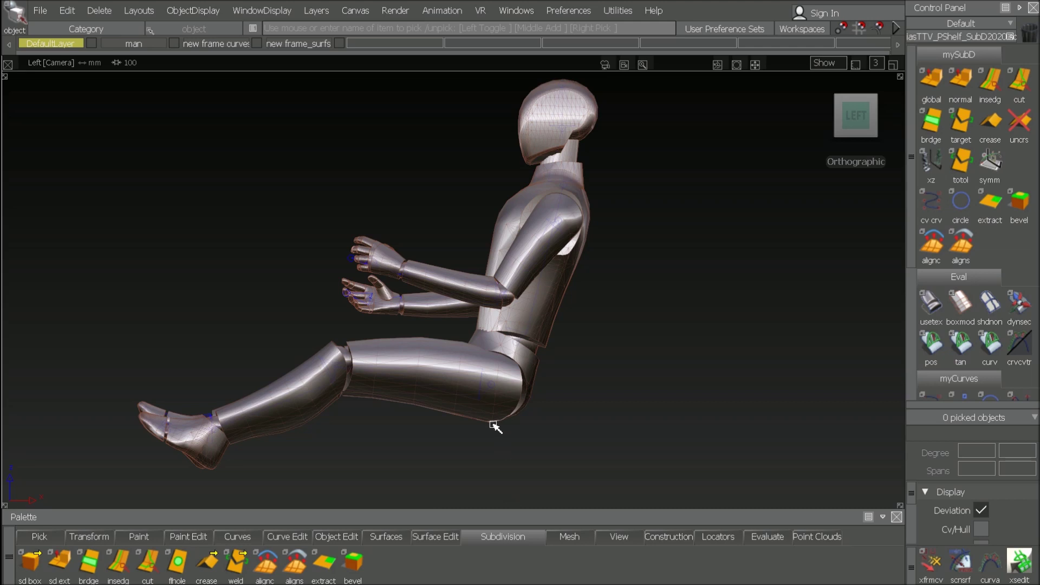
Create a subdivision box beneath the mannequin's thighs, flatten and lengthen it into a seat slab, and tilt it slightly down towards the hips.
{"action": "left_click", "coordinate": [30, 564]}
{"action": "left_click", "coordinate": [441, 433]}
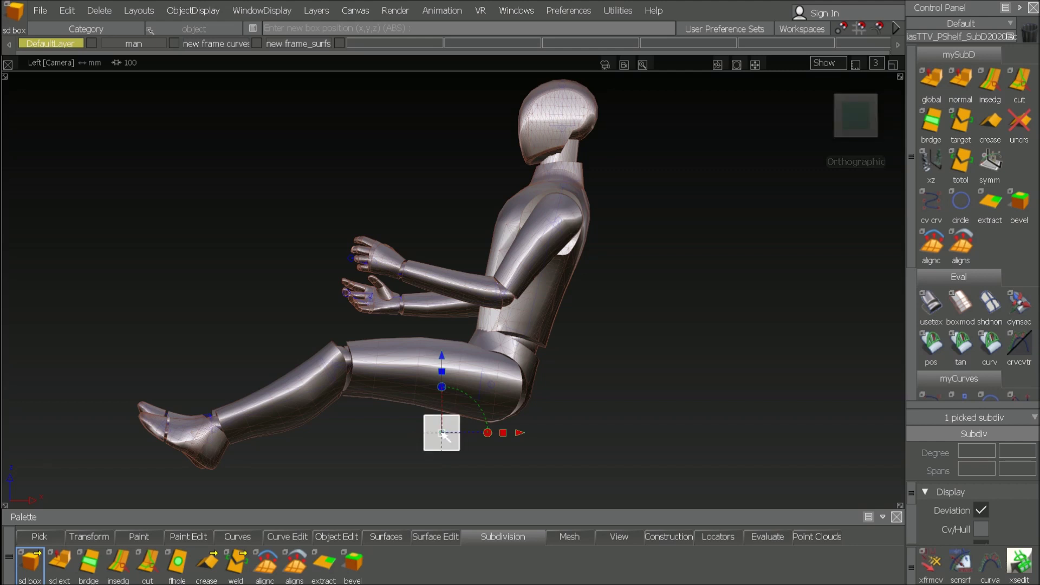
{"action": "left_click_drag", "start_coordinate": [472, 401], "coordinate": [477, 416]}
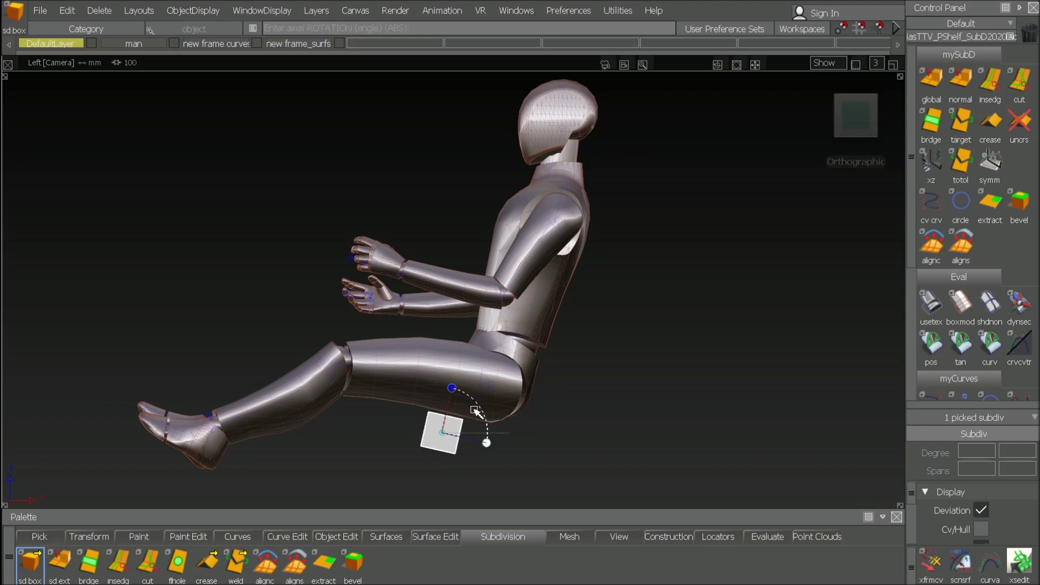
{"action": "left_click_drag", "start_coordinate": [455, 372], "coordinate": [453, 383]}
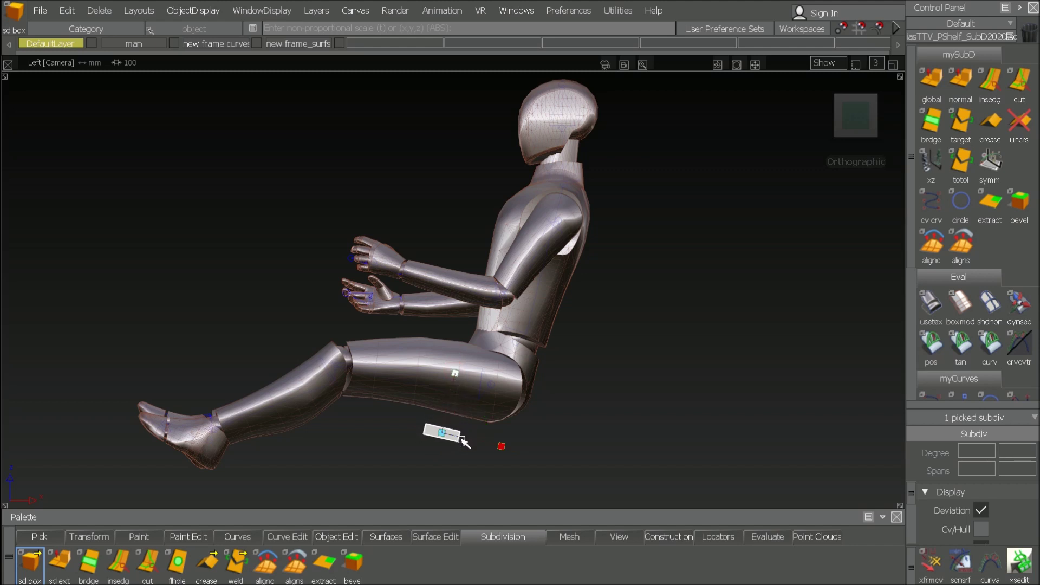
{"action": "left_click_drag", "start_coordinate": [464, 443], "coordinate": [595, 488]}
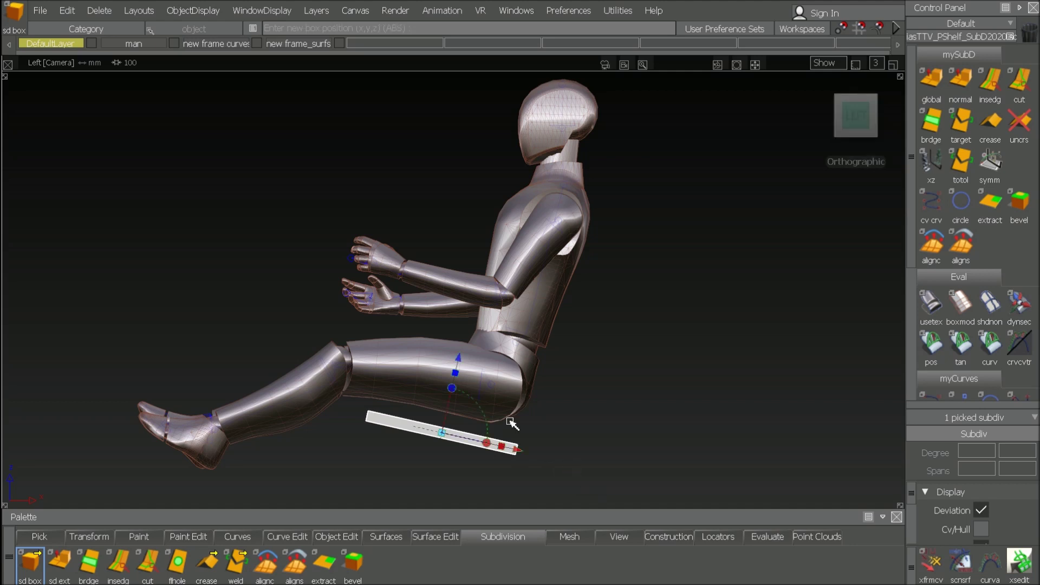
{"action": "left_click_drag", "start_coordinate": [478, 401], "coordinate": [471, 401]}
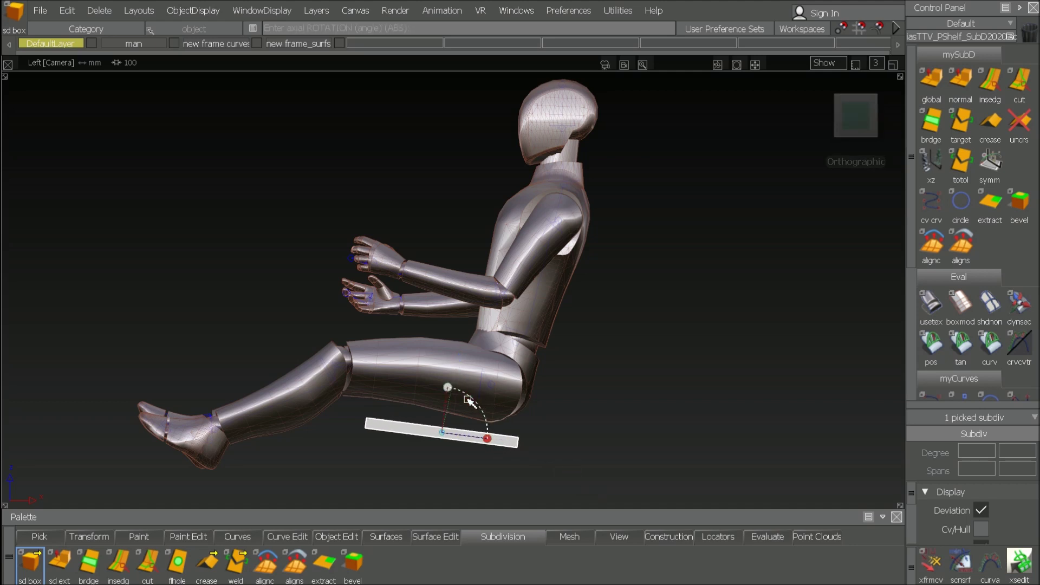
Extrude the seat slab's rear end face along its normal in short segments rotated upward to form a curved corner behind the hips.
{"action": "mouse_move", "coordinate": [587, 409]}
{"action": "left_mouse_down", "text": "alt+shift"}
{"action": "mouse_move", "coordinate": [471, 410]}
{"action": "mouse_move", "coordinate": [601, 413]}
{"action": "left_mouse_up", "text": "alt+shift"}
{"action": "right_click_drag", "start_coordinate": [601, 413], "coordinate": [636, 354], "text": "alt+shift"}
{"action": "middle_click_drag", "start_coordinate": [636, 354], "coordinate": [599, 329], "text": "alt+shift"}
{"action": "right_click_drag", "start_coordinate": [599, 330], "coordinate": [608, 316], "text": "alt+shift"}
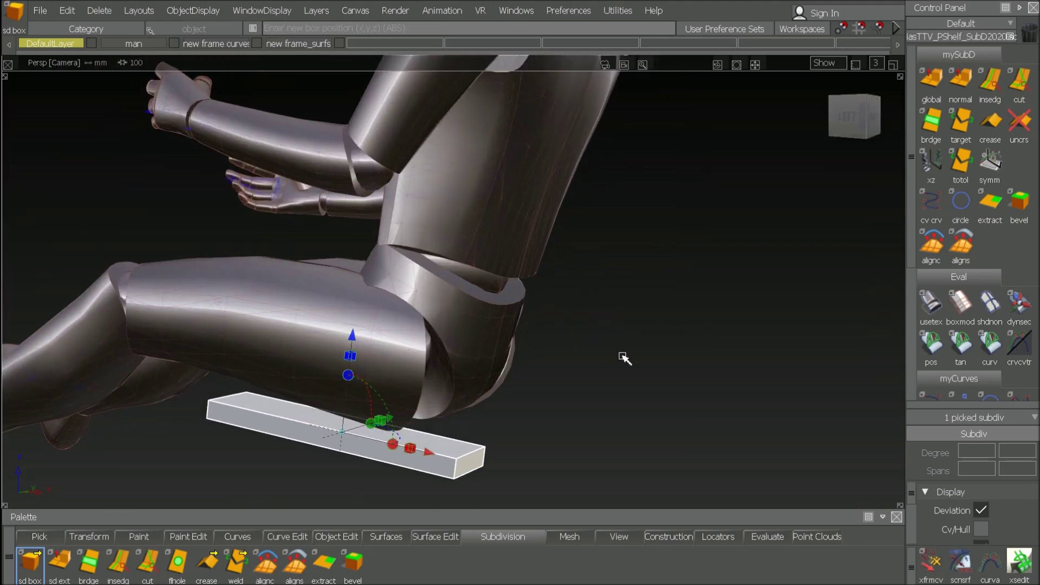
{"action": "left_click", "coordinate": [958, 84]}
{"action": "left_click", "coordinate": [471, 466]}
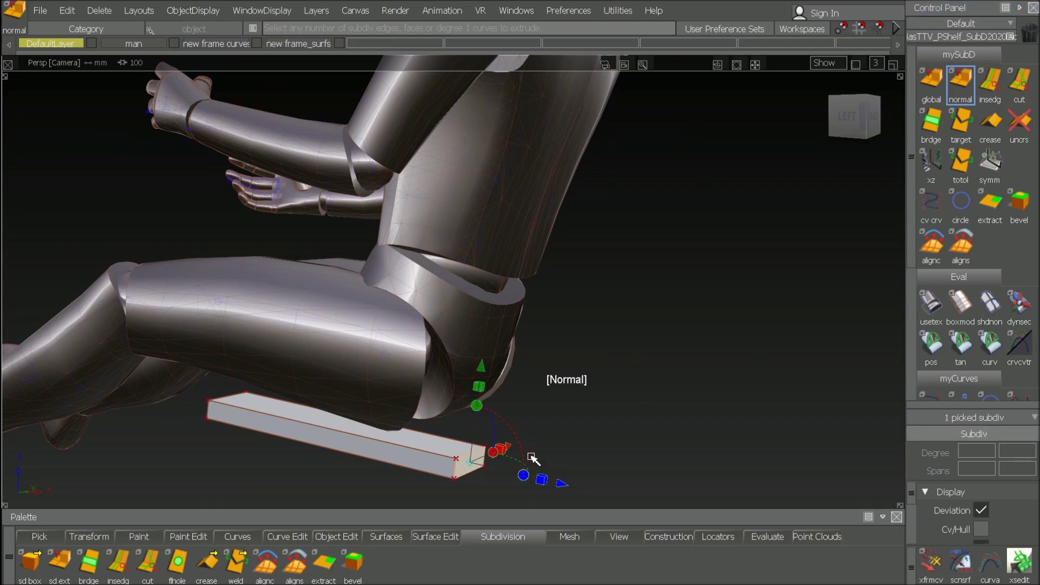
{"action": "left_click_drag", "start_coordinate": [521, 445], "coordinate": [510, 412]}
{"action": "left_click_drag", "start_coordinate": [557, 442], "coordinate": [584, 434]}
{"action": "left_click_drag", "start_coordinate": [637, 374], "coordinate": [708, 348], "text": "alt+shift"}
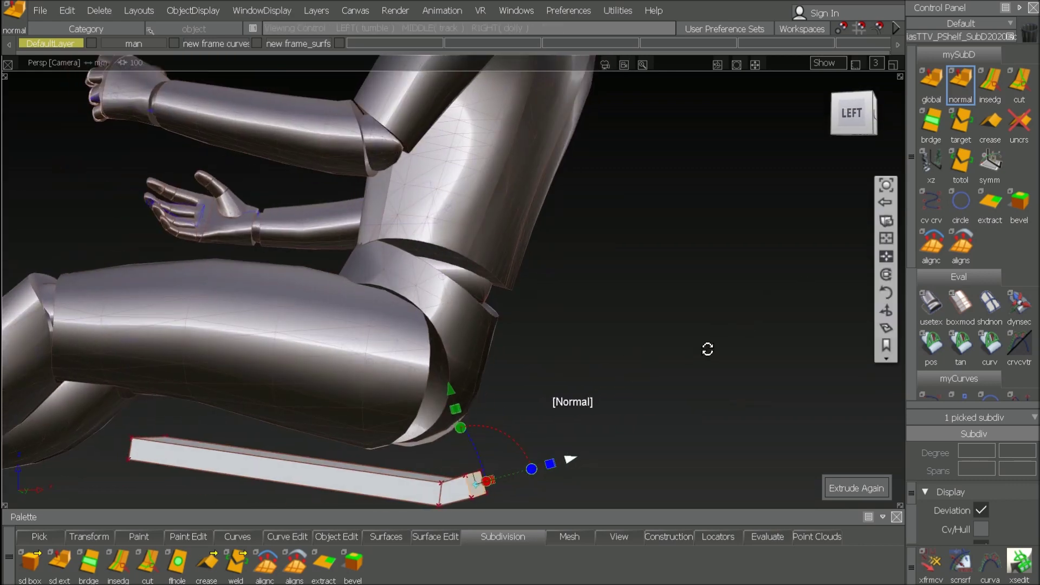
{"action": "key", "text": "space"}
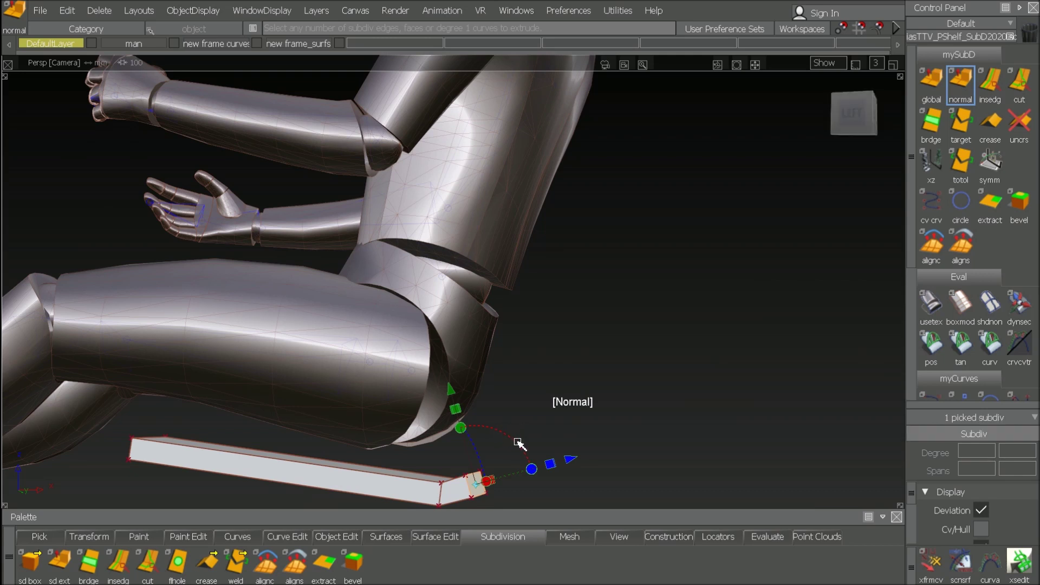
{"action": "left_click_drag", "start_coordinate": [512, 438], "coordinate": [536, 357]}
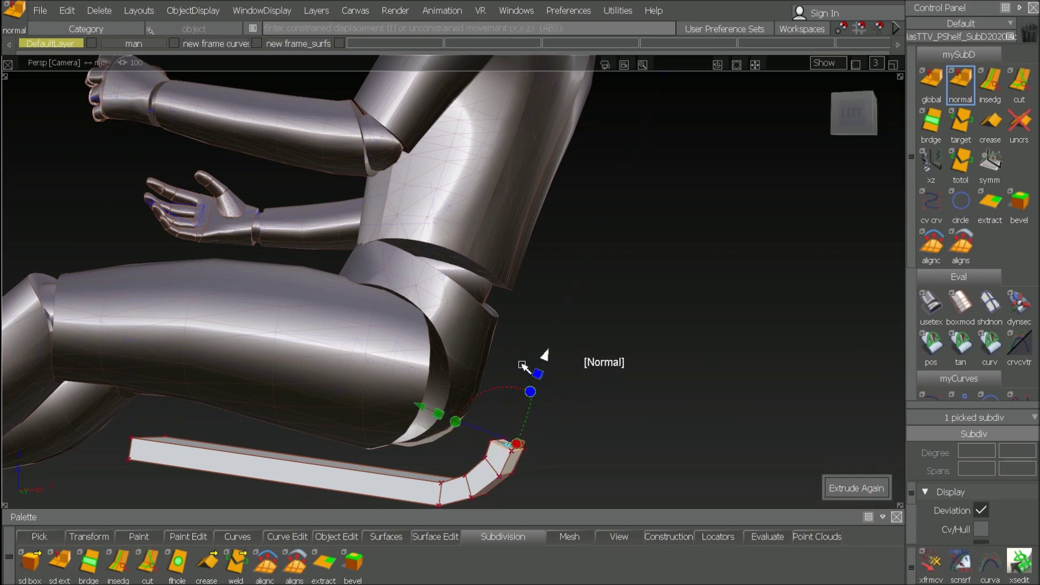
Extrude the end face into a long inclined backrest behind the torso and a vertical headrest section behind the head.
{"action": "left_click_drag", "start_coordinate": [618, 254], "coordinate": [630, 236], "text": "alt+shift"}
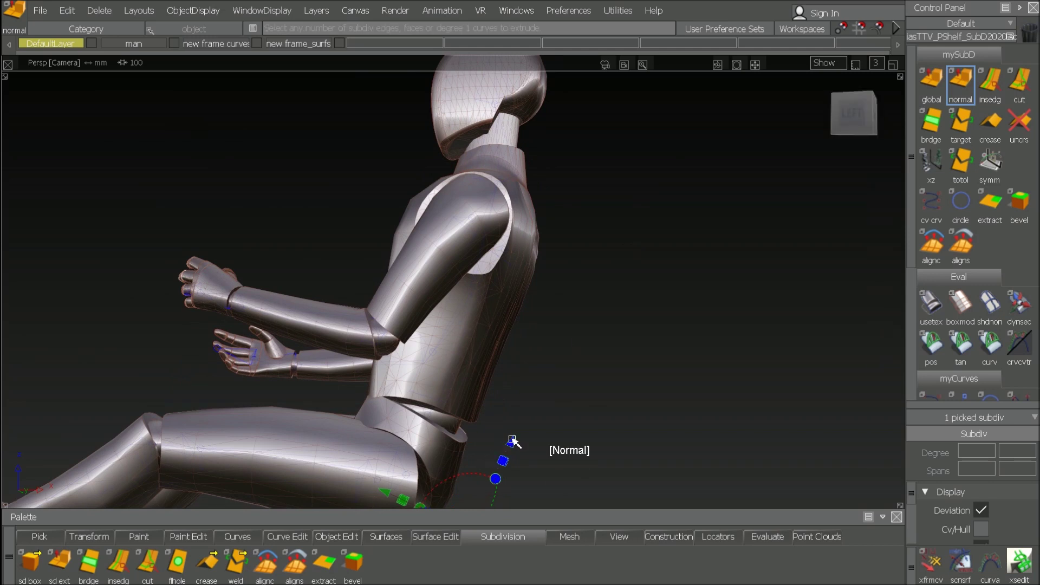
{"action": "left_click_drag", "start_coordinate": [511, 436], "coordinate": [638, 97]}
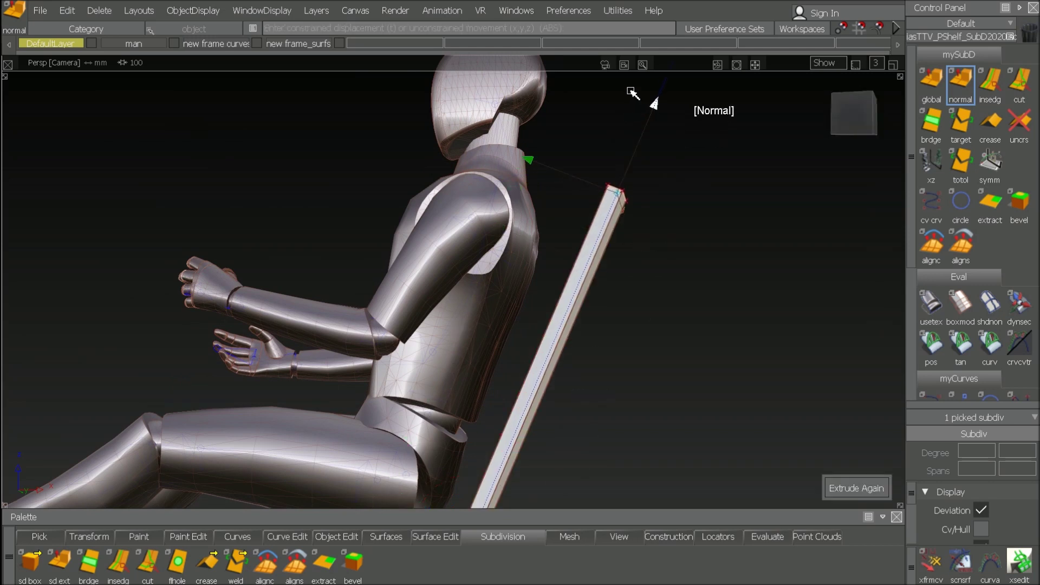
{"action": "left_click_drag", "start_coordinate": [698, 274], "coordinate": [787, 321], "text": "alt+shift"}
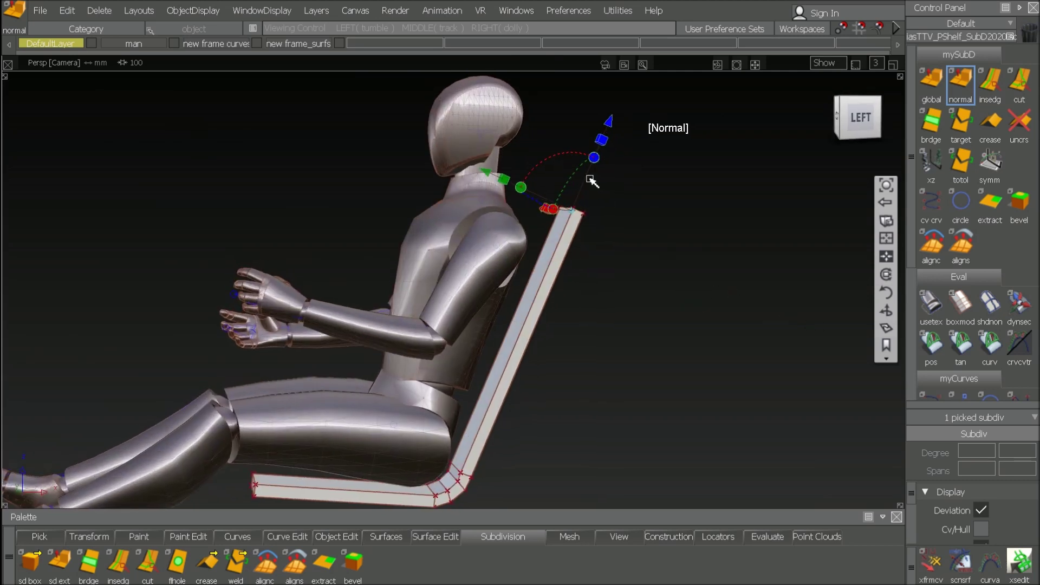
{"action": "left_click_drag", "start_coordinate": [564, 158], "coordinate": [535, 158]}
{"action": "left_click_drag", "start_coordinate": [571, 112], "coordinate": [569, 85]}
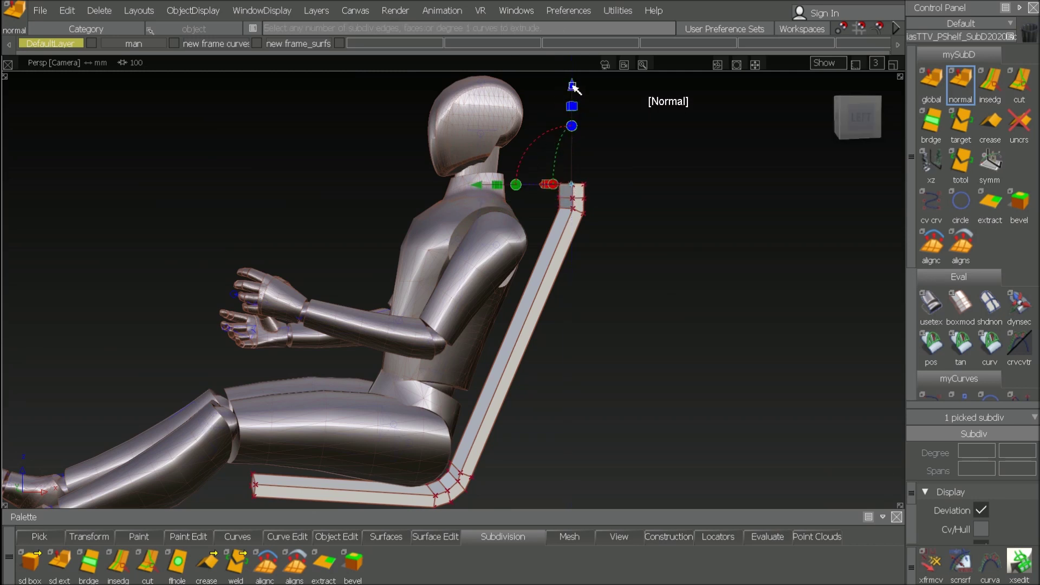
{"action": "middle_click_drag", "start_coordinate": [638, 154], "coordinate": [603, 200], "text": "alt+shift"}
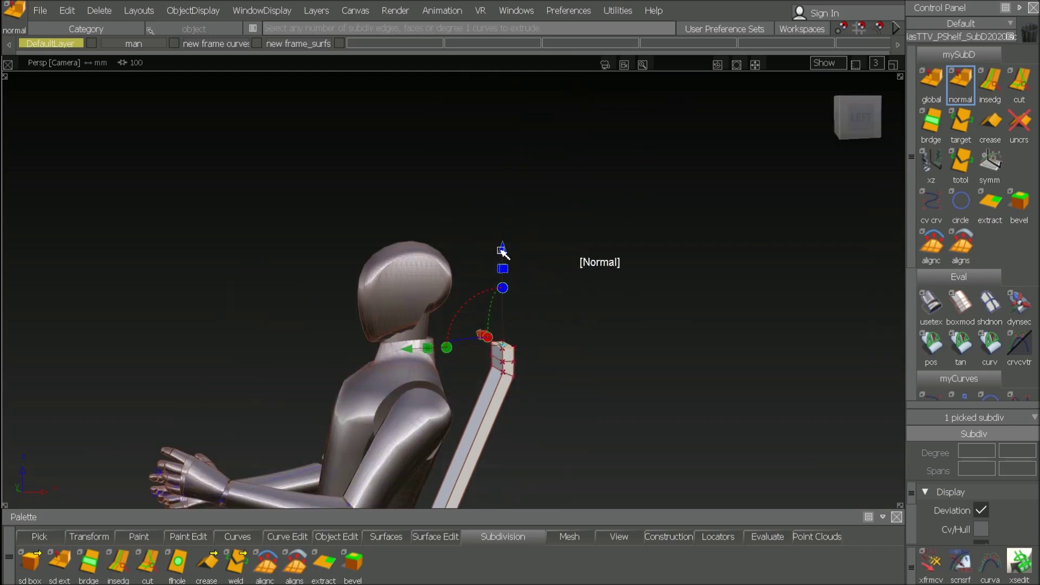
{"action": "left_click_drag", "start_coordinate": [503, 250], "coordinate": [490, 137]}
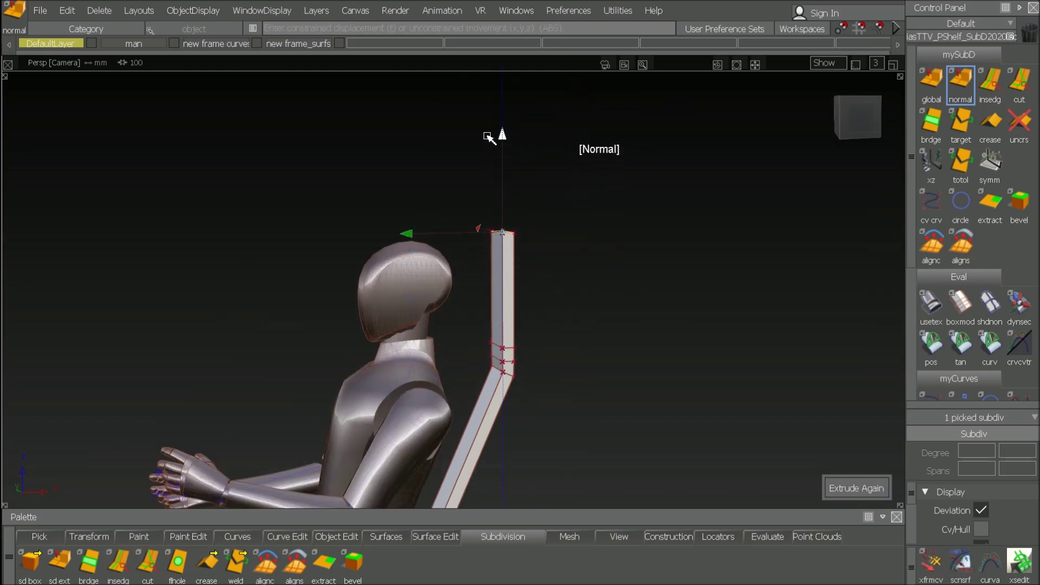
{"action": "left_click", "coordinate": [650, 340]}
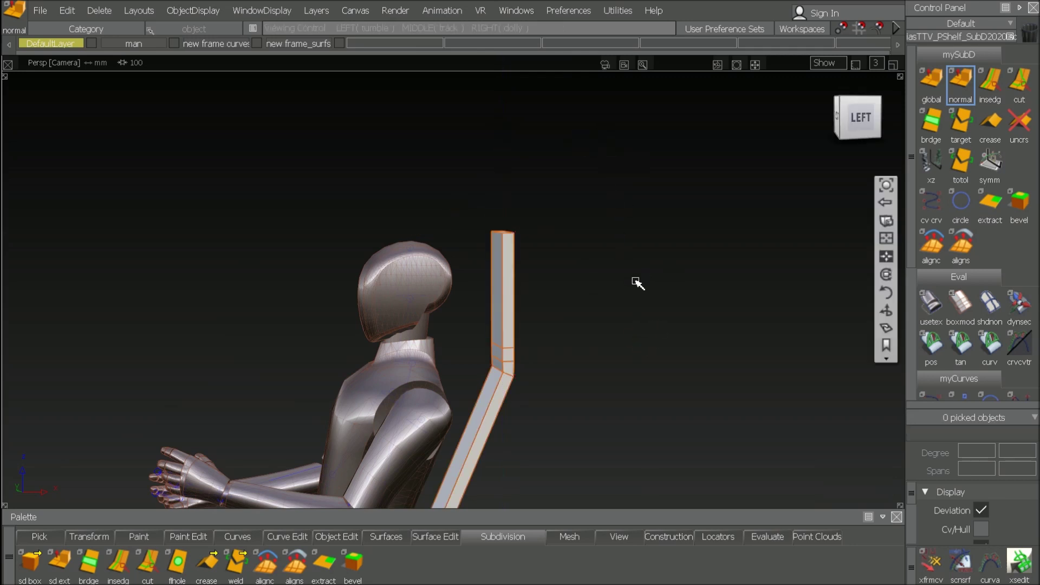
Show the control vertices and hull of the whole seat body.
{"action": "left_click_drag", "start_coordinate": [631, 284], "coordinate": [748, 150], "text": "alt+shift"}
{"action": "right_click_drag", "start_coordinate": [684, 251], "coordinate": [656, 289], "text": "alt+shift"}
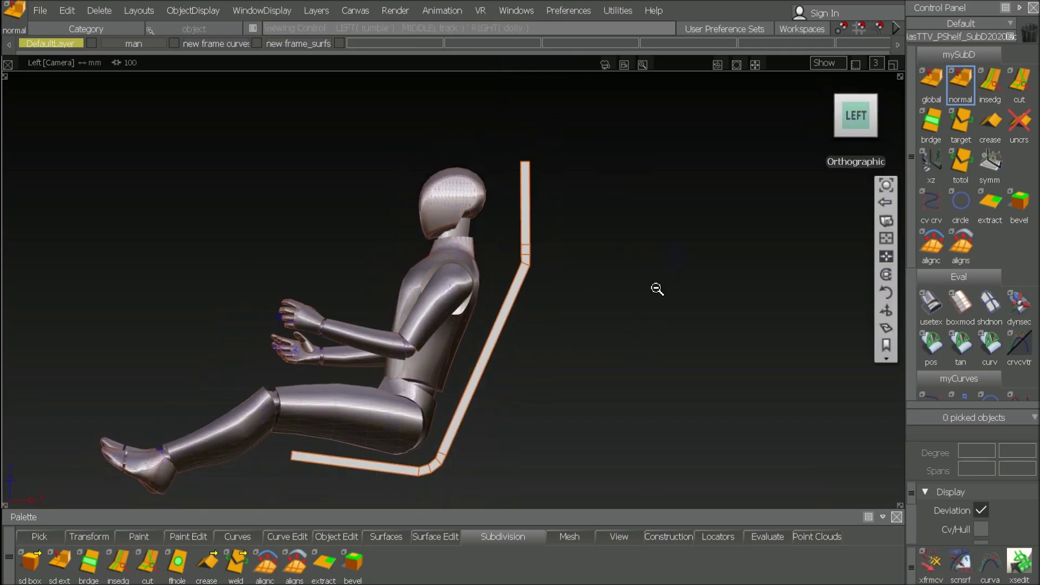
{"action": "left_click_drag", "start_coordinate": [608, 324], "coordinate": [600, 362], "text": "ctrl+shift"}
{"action": "left_click", "coordinate": [498, 342]}
{"action": "left_click", "coordinate": [485, 356]}
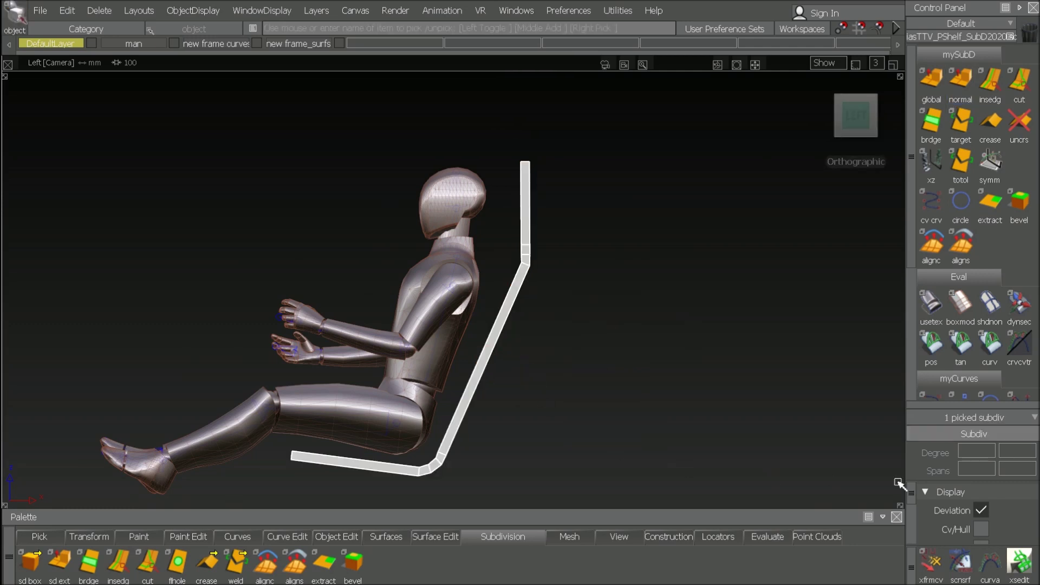
{"action": "left_click", "coordinate": [979, 530]}
{"action": "left_click", "coordinate": [560, 192]}
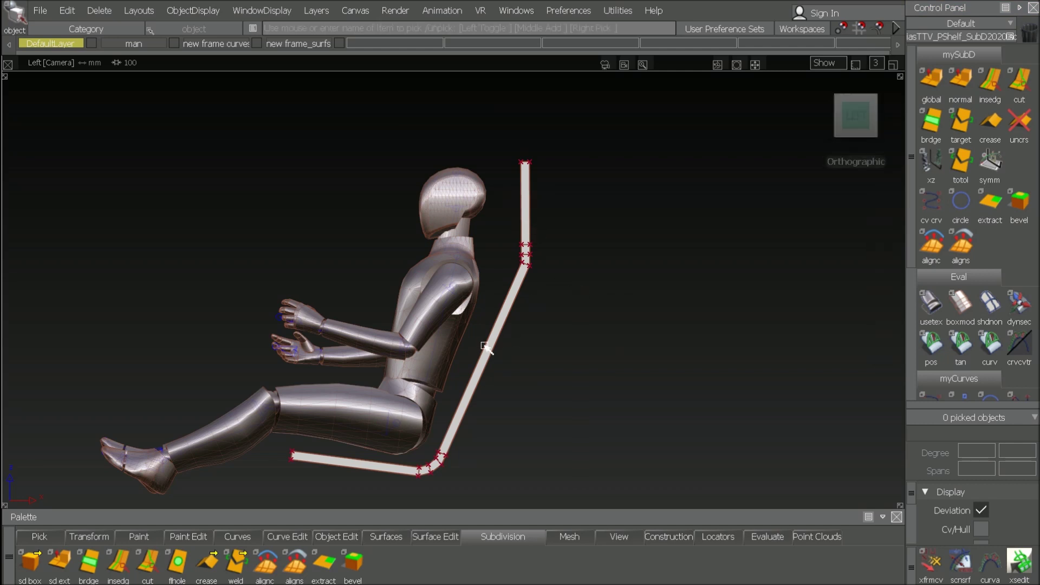
Insert two edge loops across the seat base beneath the thighs, dividing it into roughly equal segments.
{"action": "right_click_drag", "start_coordinate": [381, 455], "coordinate": [622, 325], "text": "alt+shift"}
{"action": "middle_click_drag", "start_coordinate": [622, 325], "coordinate": [406, 204], "text": "alt+shift"}
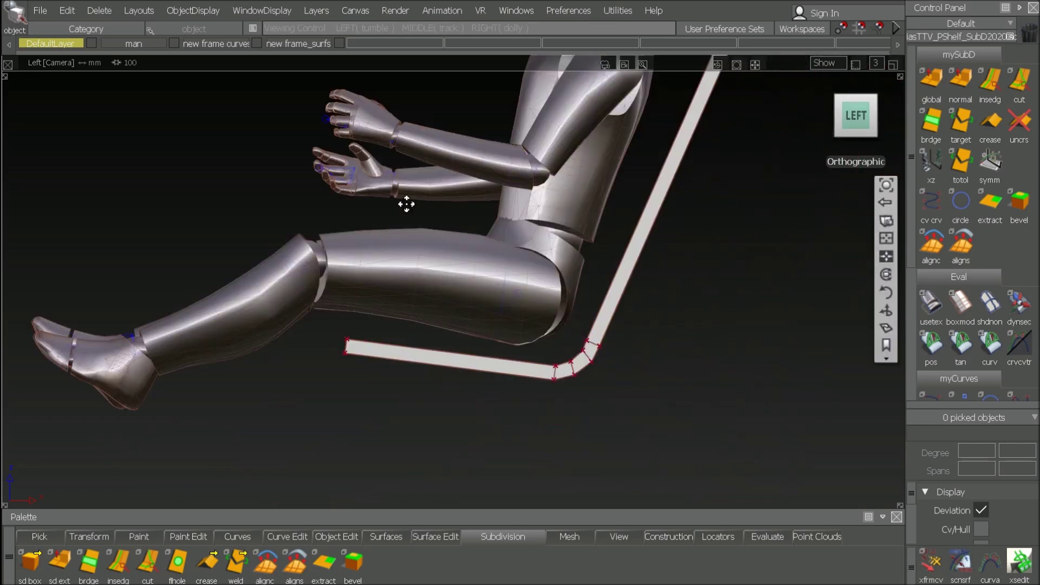
{"action": "left_click_drag", "start_coordinate": [406, 204], "coordinate": [458, 317], "text": "alt+shift"}
{"action": "left_click", "coordinate": [989, 84]}
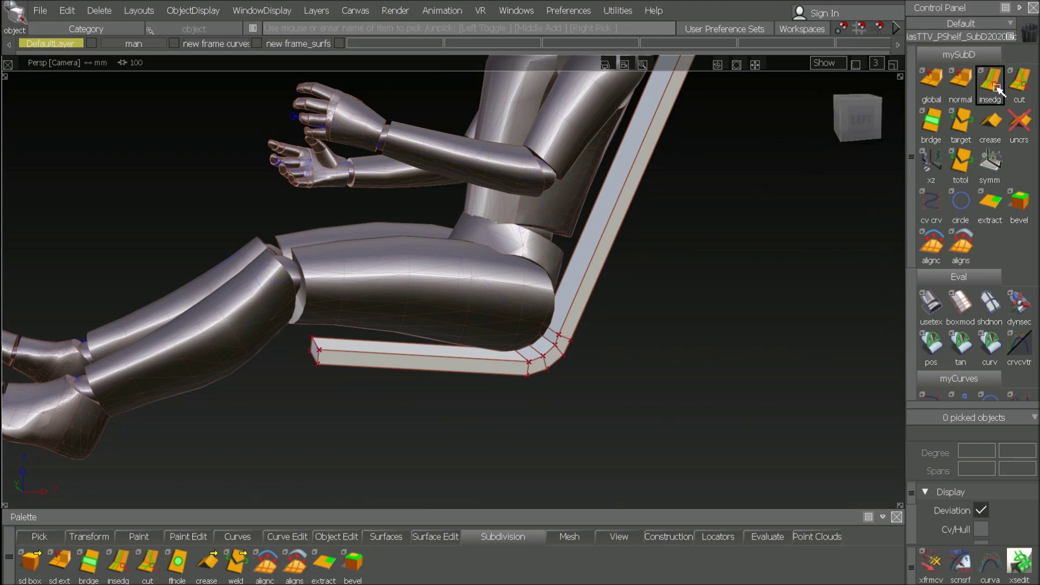
{"action": "left_click", "coordinate": [382, 369]}
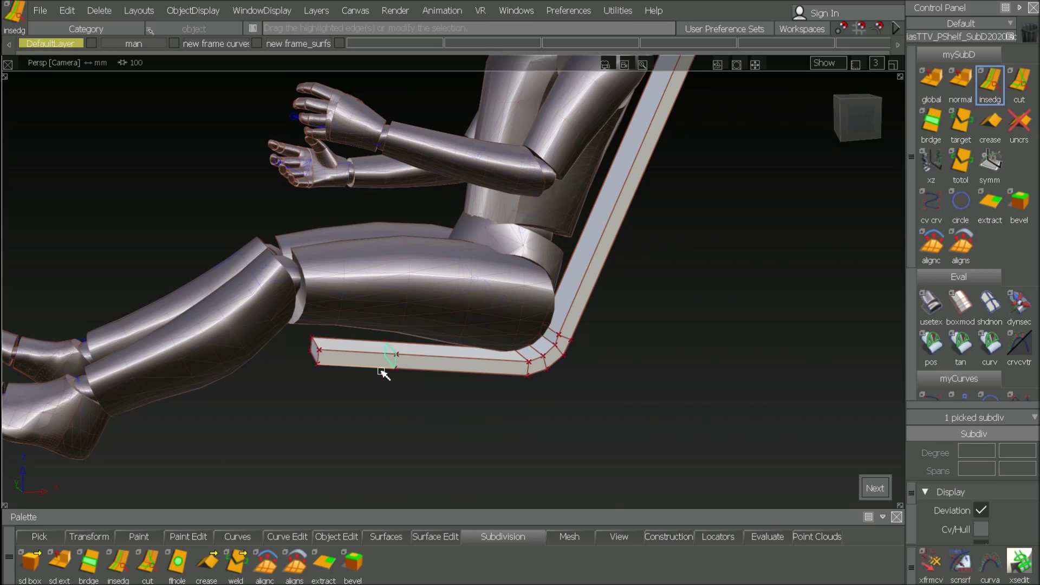
{"action": "left_click", "coordinate": [472, 378]}
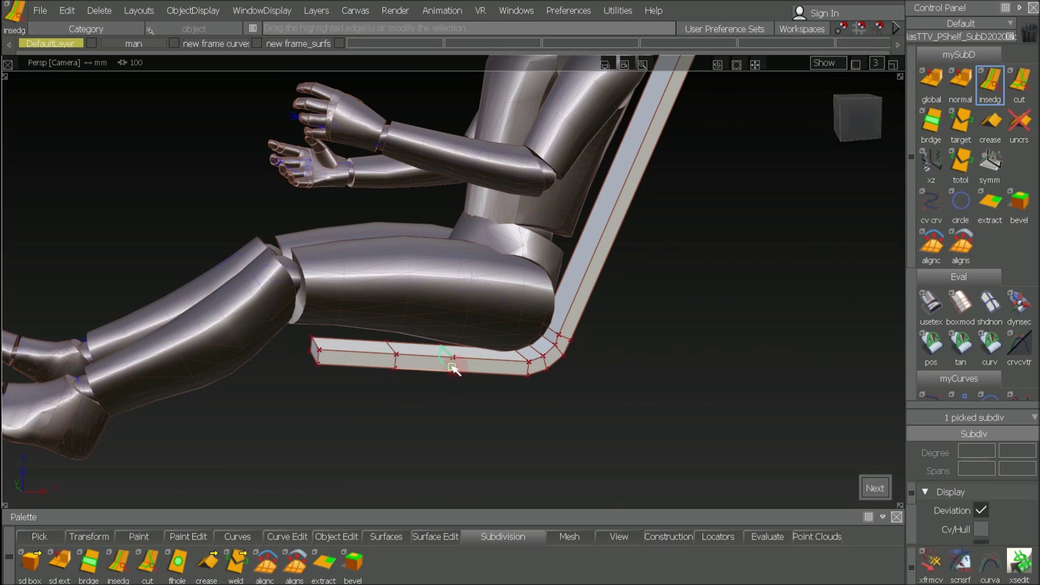
{"action": "left_click", "coordinate": [494, 400]}
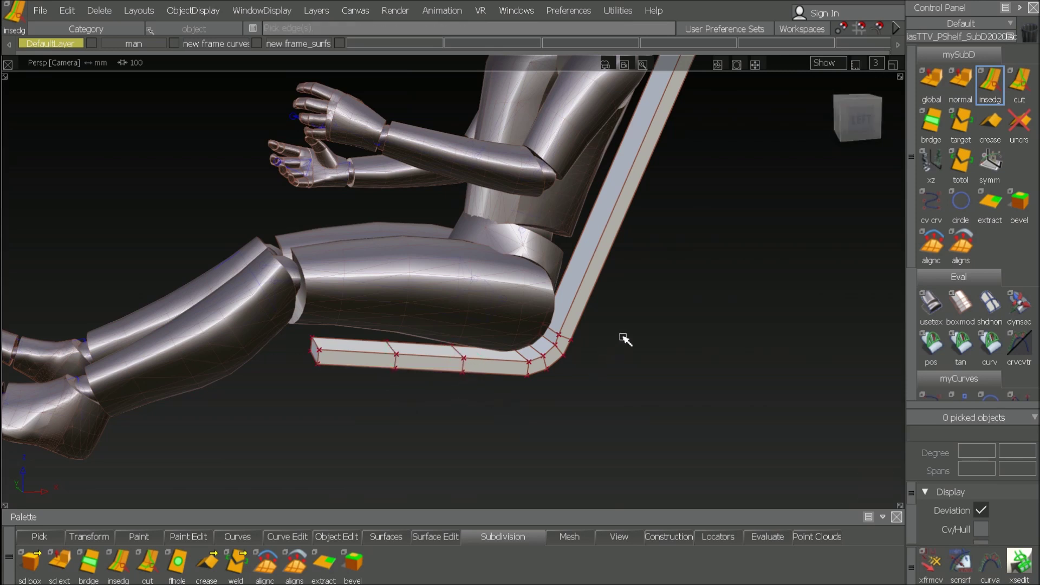
Insert three roughly evenly spaced edge loops across the inclined backrest.
{"action": "middle_click_drag", "start_coordinate": [661, 268], "coordinate": [562, 381], "text": "alt+shift"}
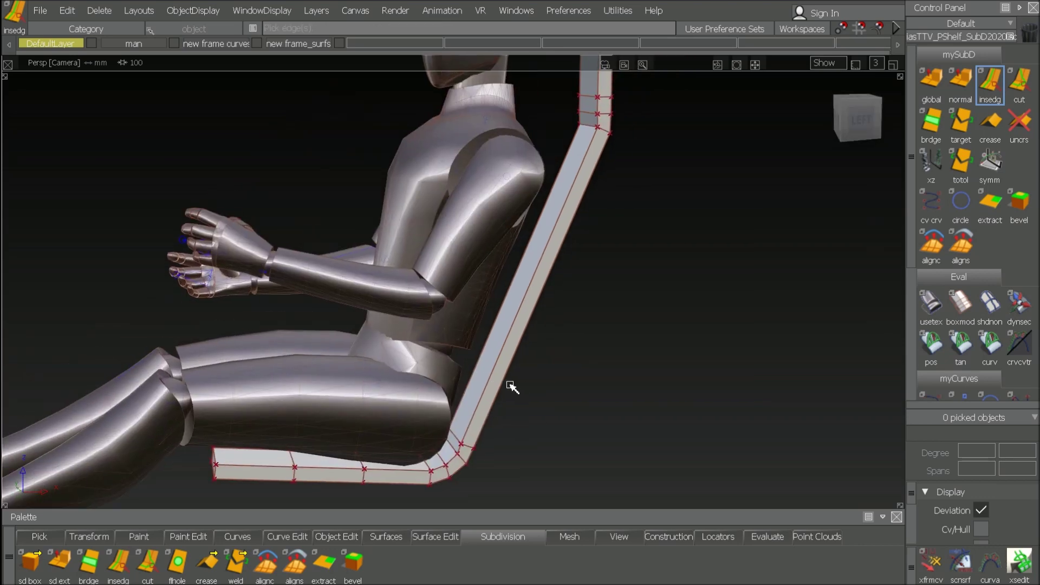
{"action": "left_click", "coordinate": [504, 390]}
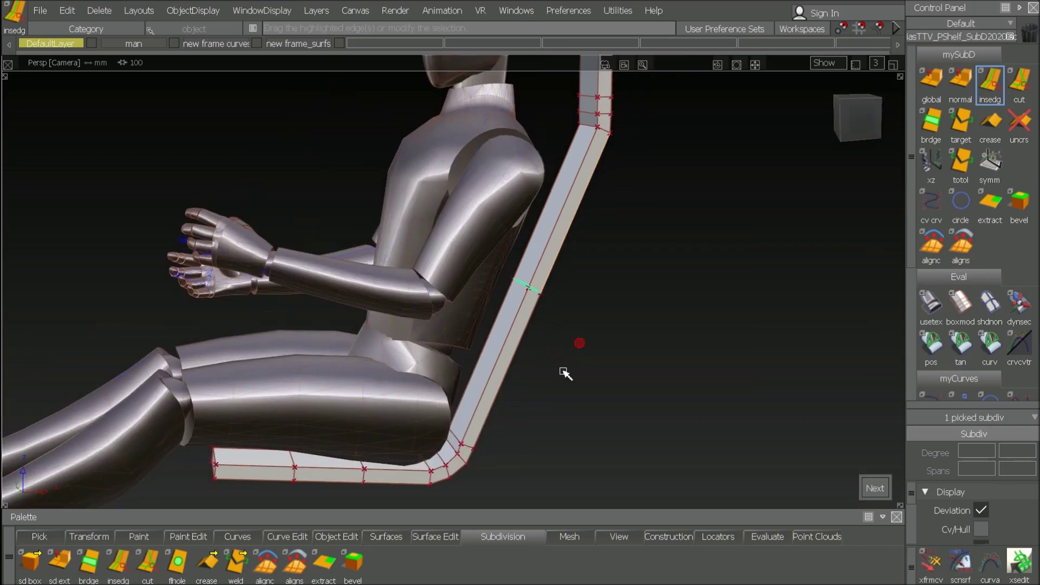
{"action": "left_click_drag", "start_coordinate": [524, 326], "coordinate": [494, 393]}
{"action": "key", "text": "space"}
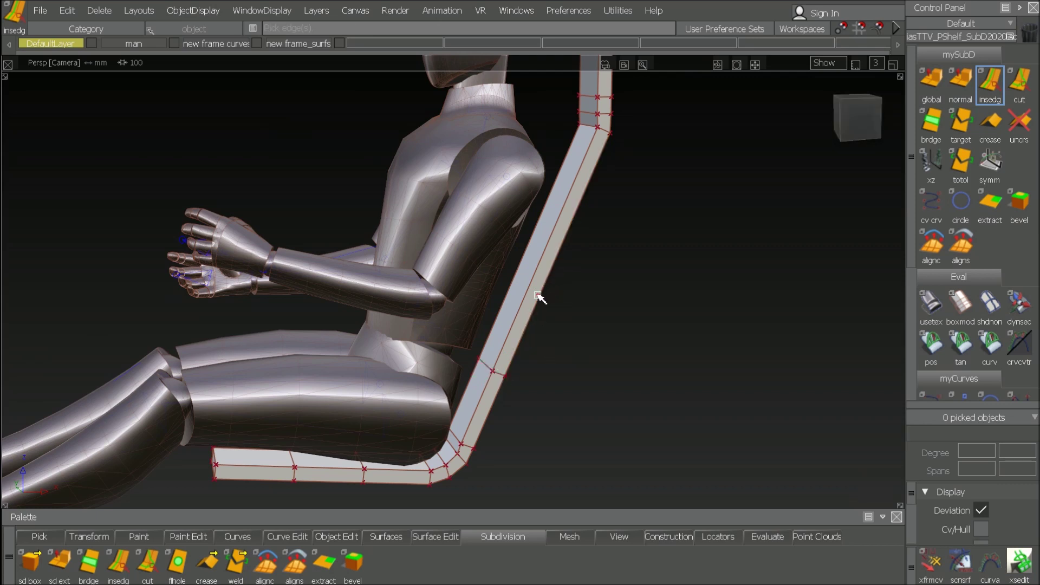
{"action": "left_click", "coordinate": [539, 296]}
{"action": "key", "text": "space"}
{"action": "left_click", "coordinate": [573, 224]}
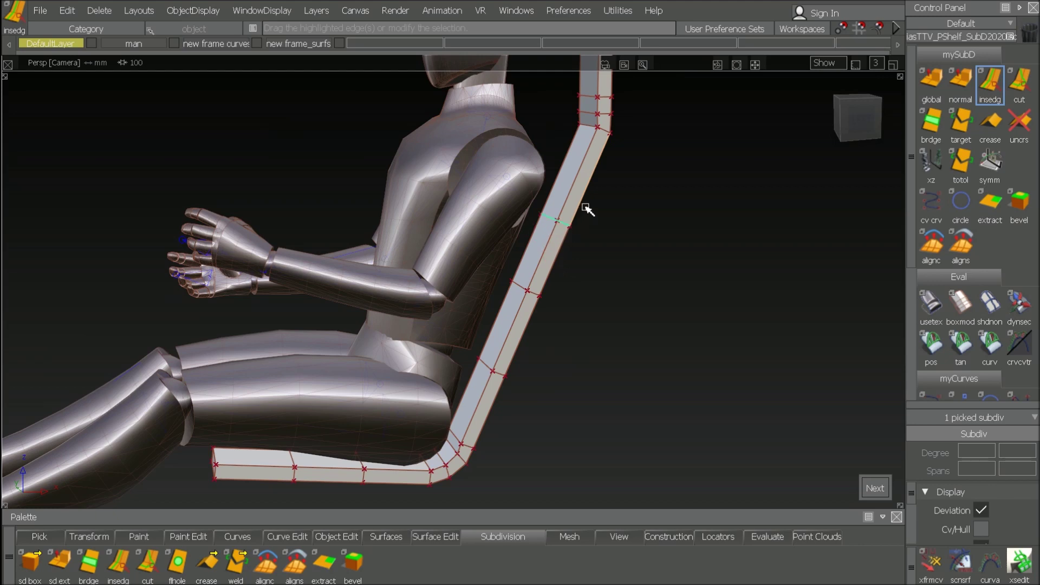
{"action": "key", "text": "space"}
Insert two edge loops across the vertical headrest section behind the head.
{"action": "middle_click_drag", "start_coordinate": [664, 251], "coordinate": [651, 292], "text": "alt+shift"}
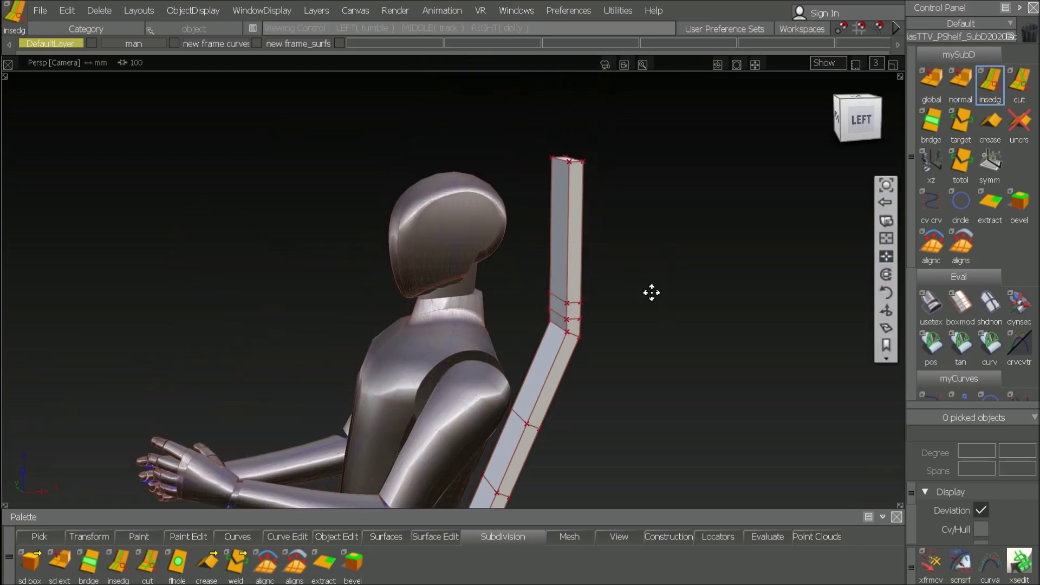
{"action": "left_click", "coordinate": [582, 256]}
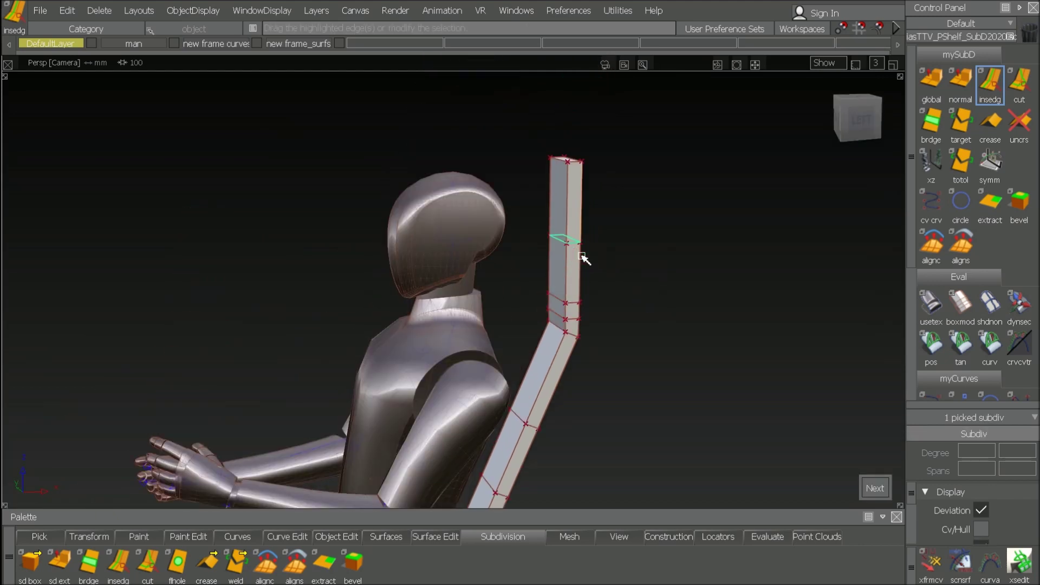
{"action": "key", "text": "space"}
{"action": "left_click", "coordinate": [584, 207]}
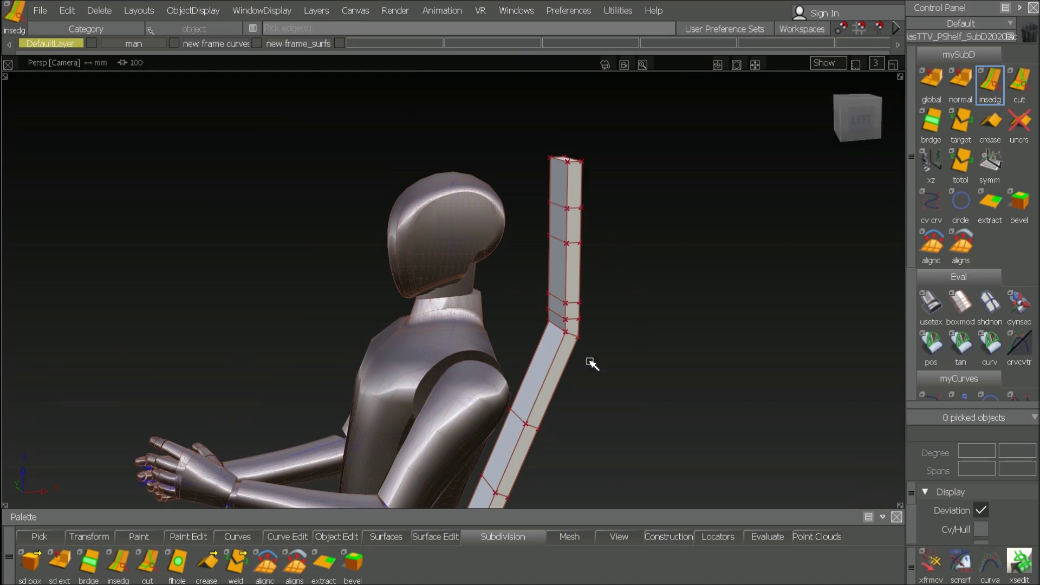
Apply a symmetric modeling constraint to the seat body.
{"action": "left_click_drag", "start_coordinate": [590, 361], "coordinate": [587, 399], "text": "ctrl+shift"}
{"action": "left_click", "coordinate": [535, 397]}
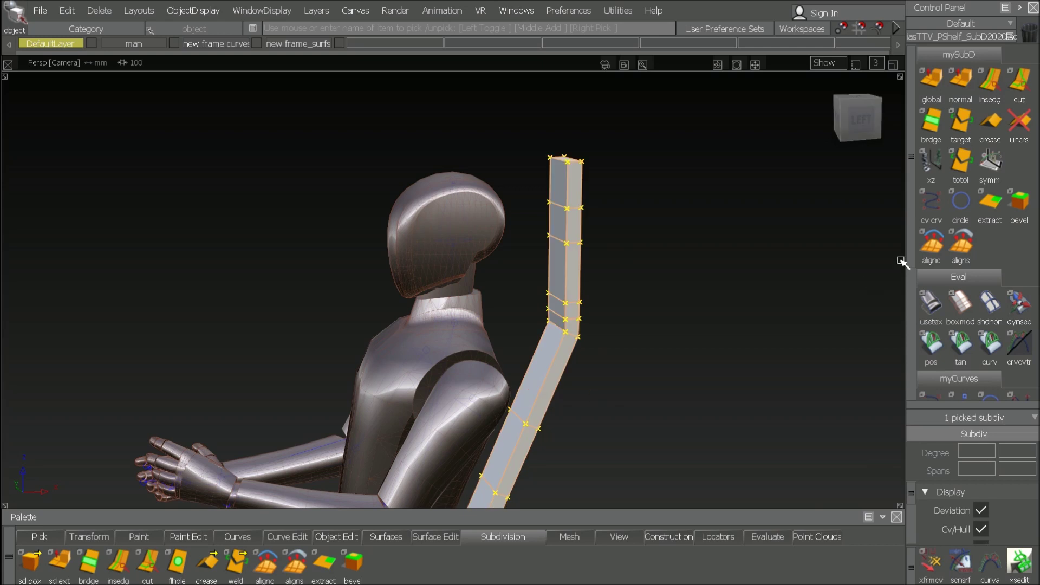
{"action": "left_click", "coordinate": [990, 165]}
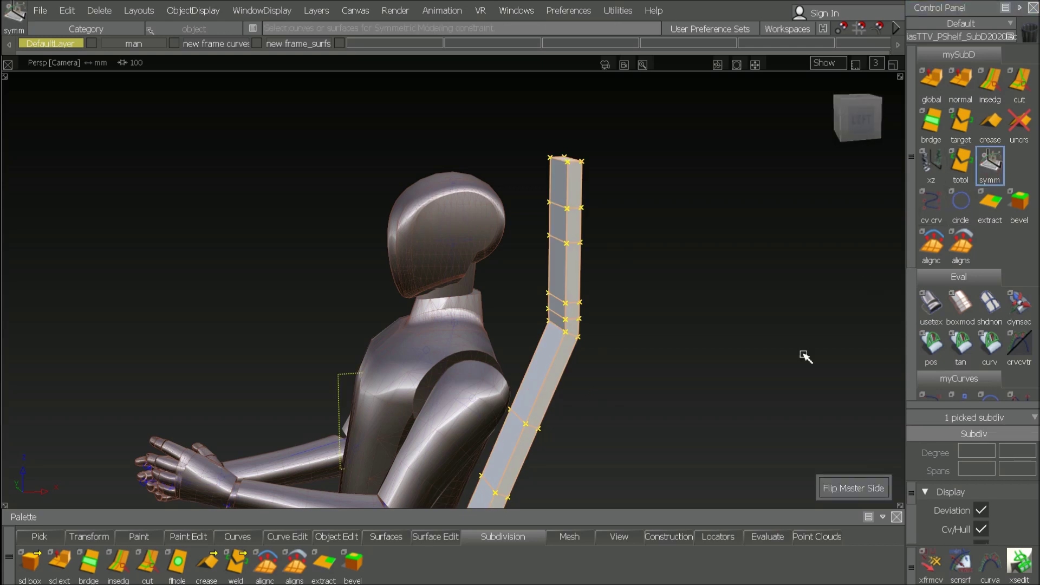
{"action": "left_click_drag", "start_coordinate": [661, 420], "coordinate": [673, 387], "text": "alt+shift"}
{"action": "left_click", "coordinate": [656, 362]}
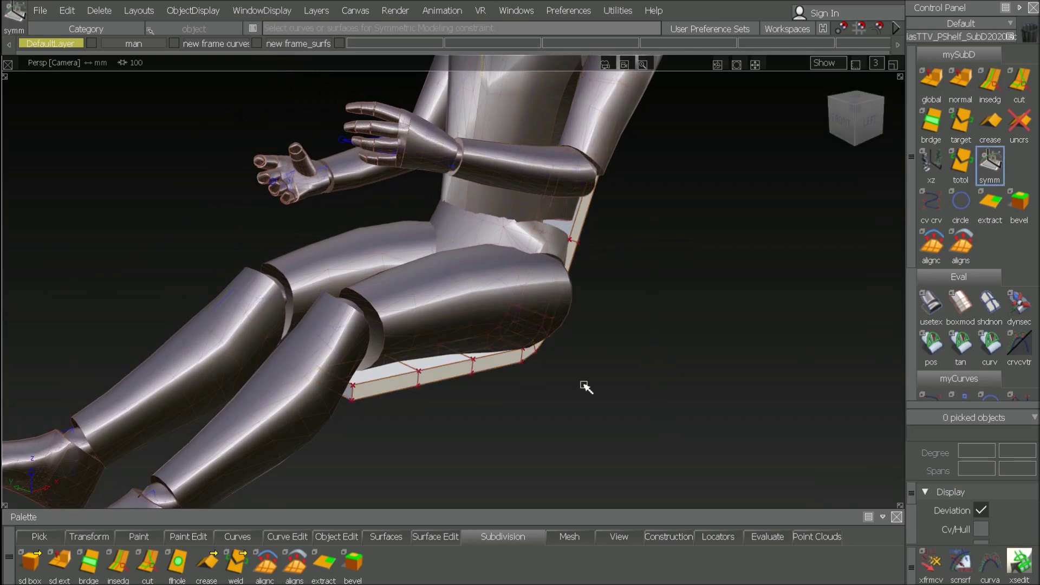
Extrude the three side faces of the seat base beneath the thigh outward in the global Y direction.
{"action": "left_click_drag", "start_coordinate": [592, 390], "coordinate": [595, 387], "text": "alt+shift"}
{"action": "right_click_drag", "start_coordinate": [597, 381], "coordinate": [633, 350], "text": "alt+shift"}
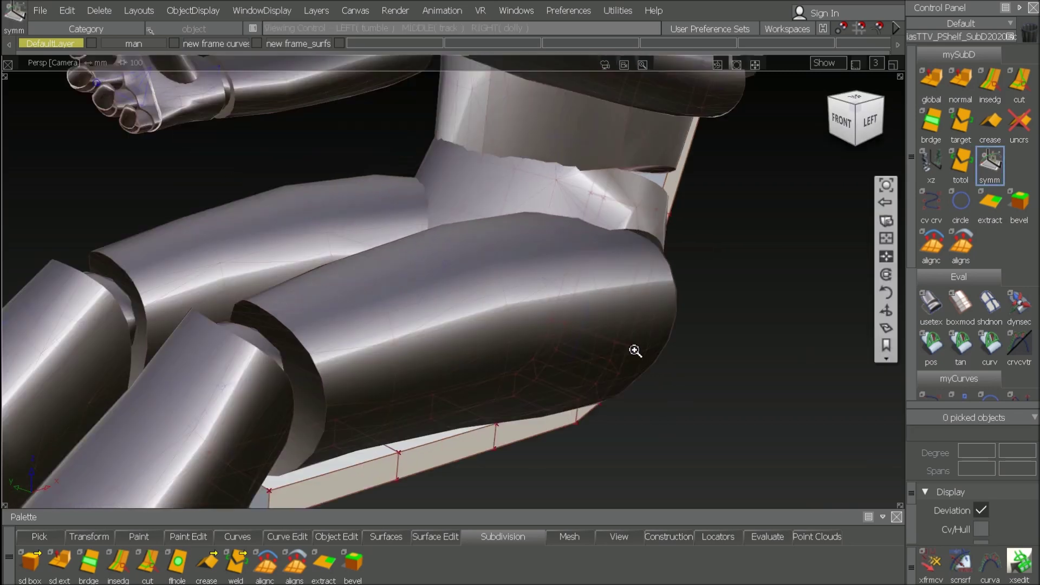
{"action": "mouse_move", "coordinate": [633, 351]}
{"action": "middle_mouse_down", "text": "alt+shift"}
{"action": "mouse_move", "coordinate": [617, 334]}
{"action": "mouse_move", "coordinate": [628, 338]}
{"action": "middle_mouse_up", "text": "alt+shift"}
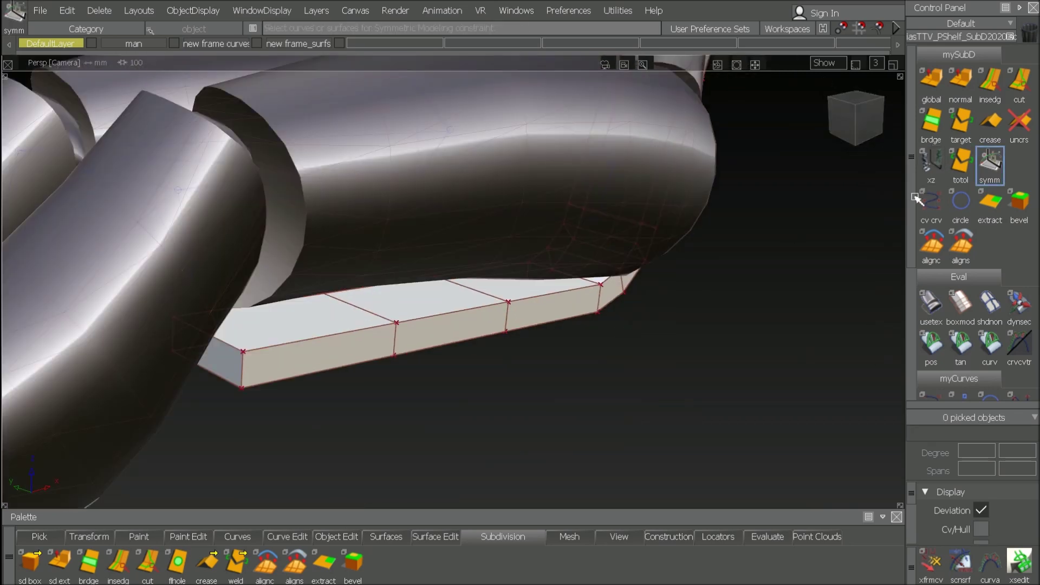
{"action": "left_click", "coordinate": [931, 86]}
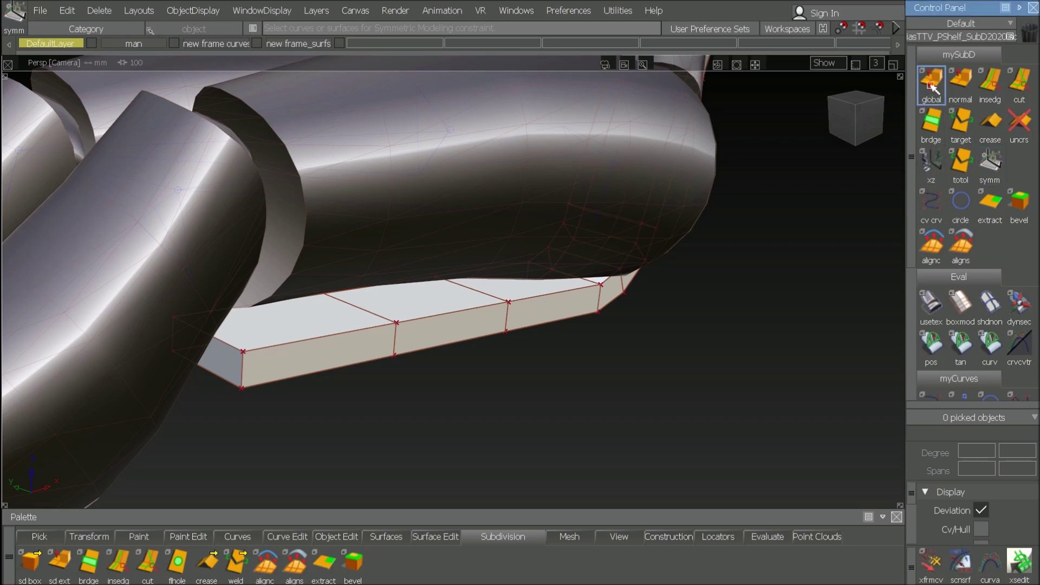
{"action": "left_click", "coordinate": [349, 349]}
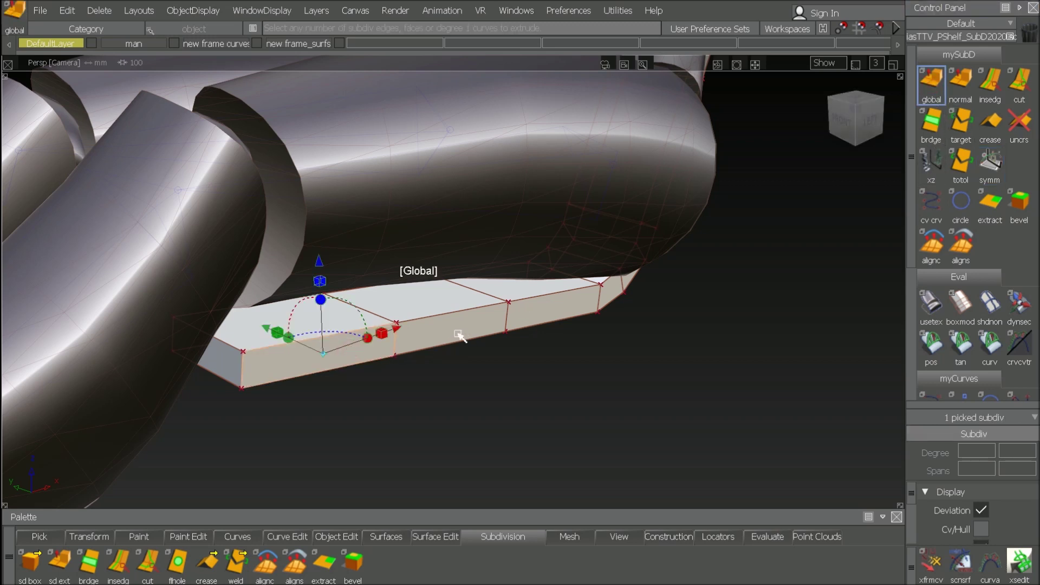
{"action": "left_click", "coordinate": [460, 336], "text": "shift"}
{"action": "left_click", "coordinate": [544, 313], "text": "shift"}
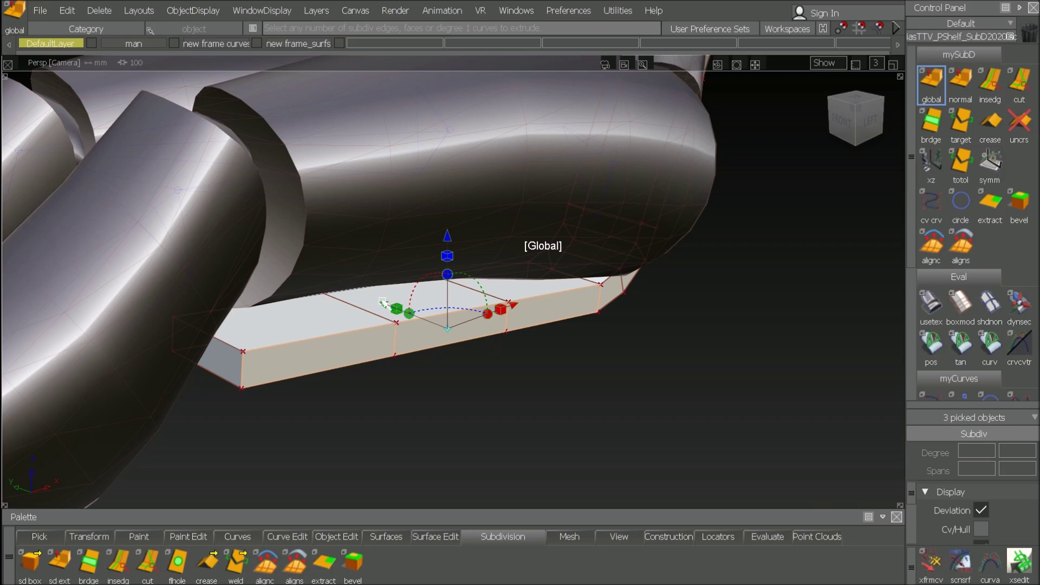
{"action": "left_click_drag", "start_coordinate": [382, 301], "coordinate": [447, 331]}
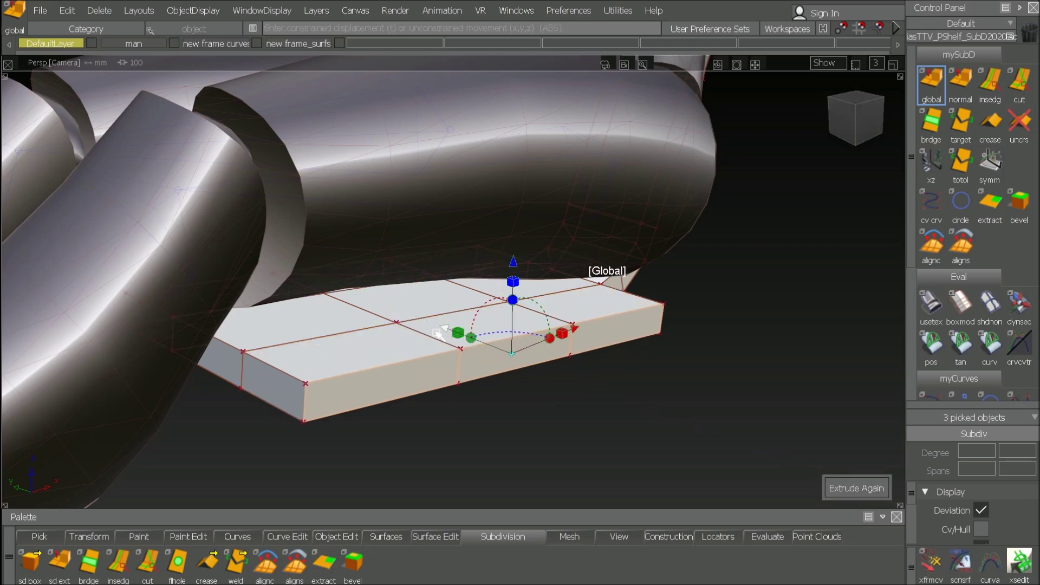
Raise the seat base's extruded side faces slightly and extrude them outward again, lifting the new outer section.
{"action": "left_click_drag", "start_coordinate": [410, 378], "coordinate": [496, 361], "text": "alt+shift"}
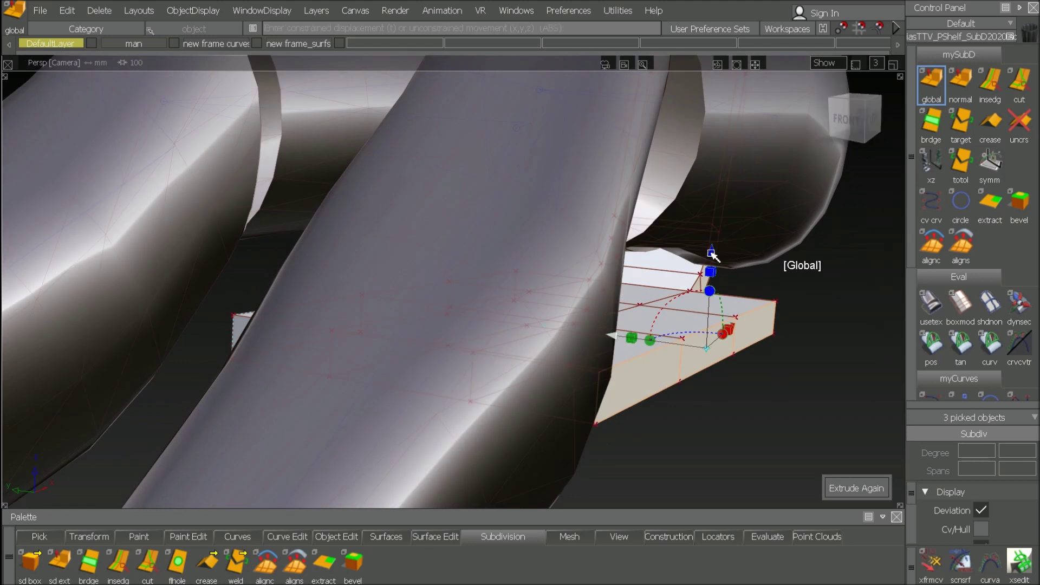
{"action": "left_click_drag", "start_coordinate": [711, 250], "coordinate": [715, 246]}
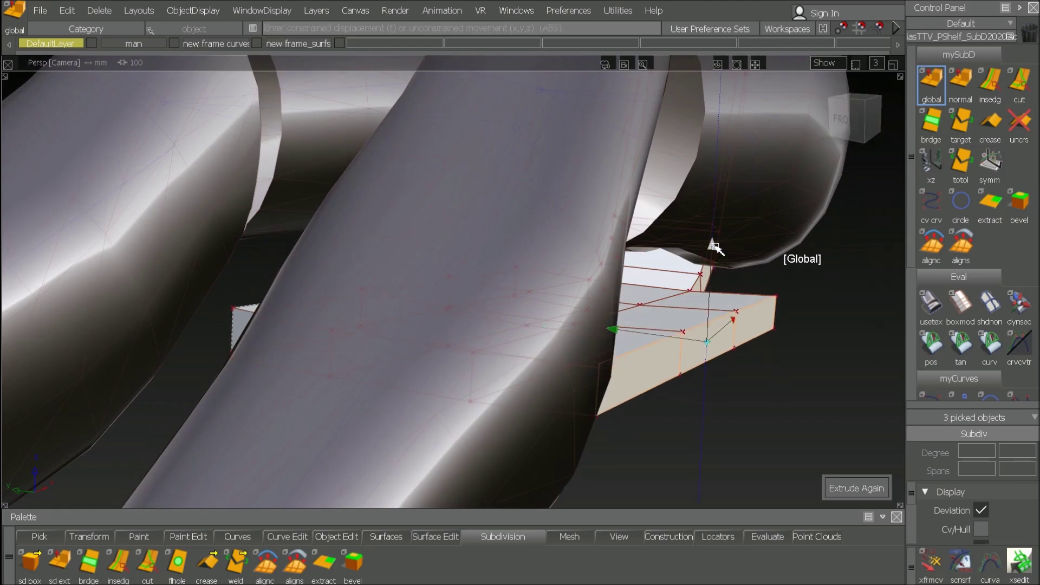
{"action": "key", "text": "space"}
{"action": "left_click_drag", "start_coordinate": [609, 331], "coordinate": [723, 348]}
{"action": "left_click_drag", "start_coordinate": [830, 256], "coordinate": [831, 232]}
Extrude the backrest's four side faces outward in the global Y direction and shift them slightly forward.
{"action": "mouse_move", "coordinate": [773, 248]}
{"action": "left_mouse_down", "text": "alt+shift"}
{"action": "mouse_move", "coordinate": [587, 279]}
{"action": "mouse_move", "coordinate": [673, 334]}
{"action": "mouse_move", "coordinate": [618, 317]}
{"action": "mouse_move", "coordinate": [645, 314]}
{"action": "mouse_move", "coordinate": [643, 244]}
{"action": "left_mouse_up", "text": "alt+shift"}
{"action": "left_click", "coordinate": [439, 466]}
{"action": "left_click", "coordinate": [480, 378], "text": "shift"}
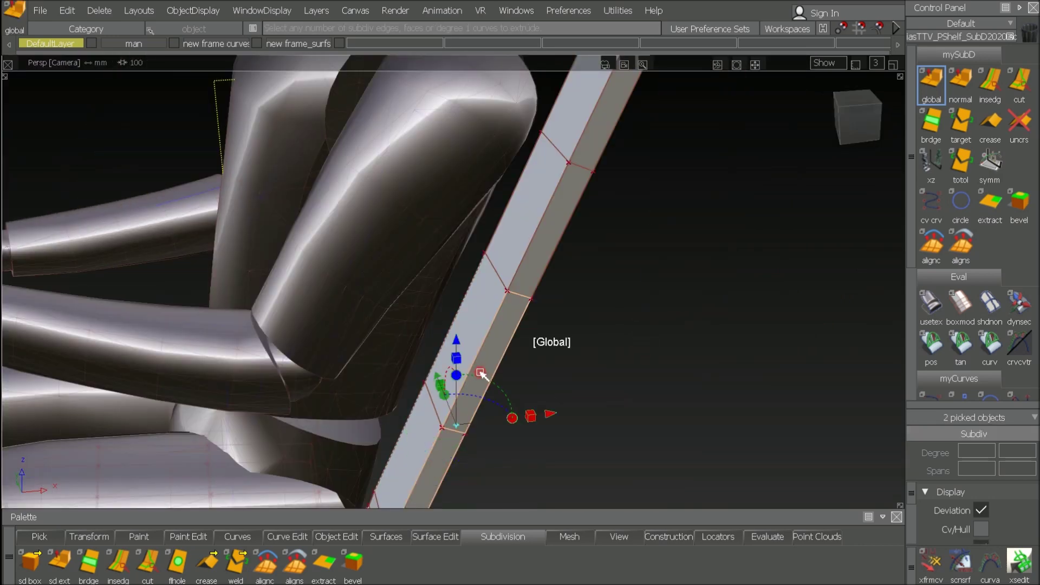
{"action": "left_click", "coordinate": [529, 247]}
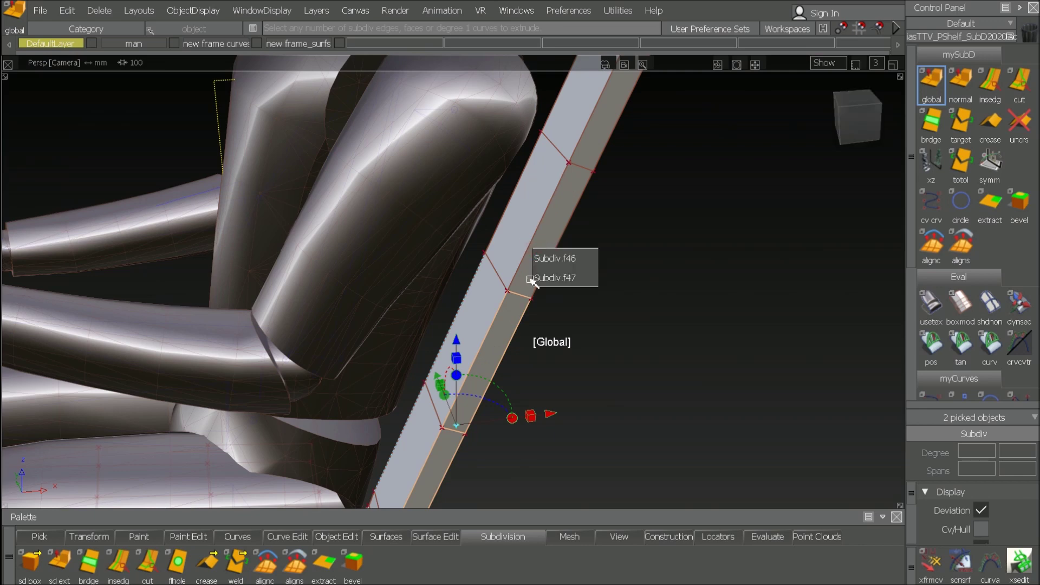
{"action": "left_click", "coordinate": [555, 231]}
{"action": "left_click", "coordinate": [591, 145]}
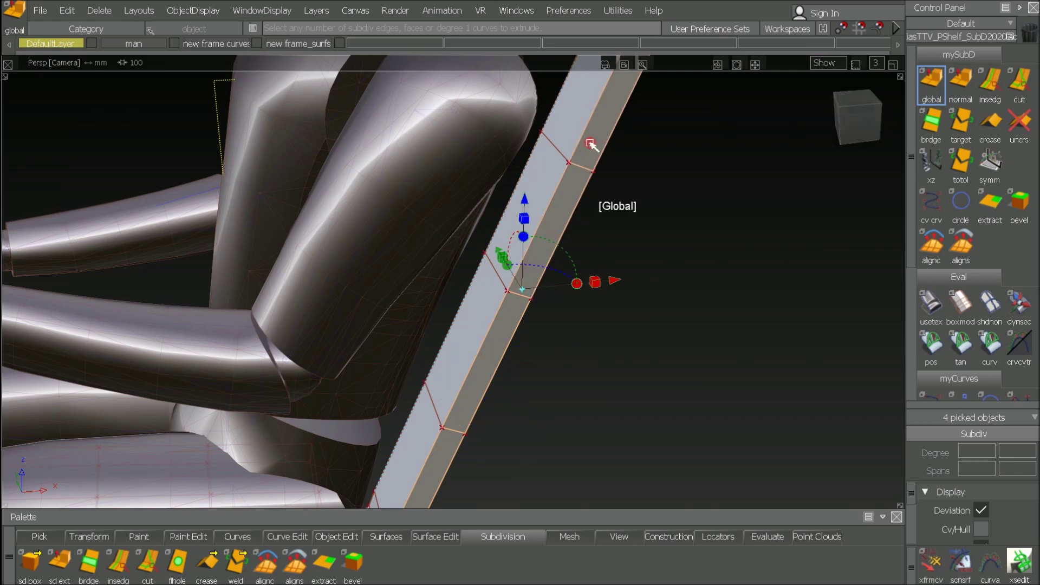
{"action": "left_click_drag", "start_coordinate": [618, 298], "coordinate": [696, 291], "text": "alt+shift"}
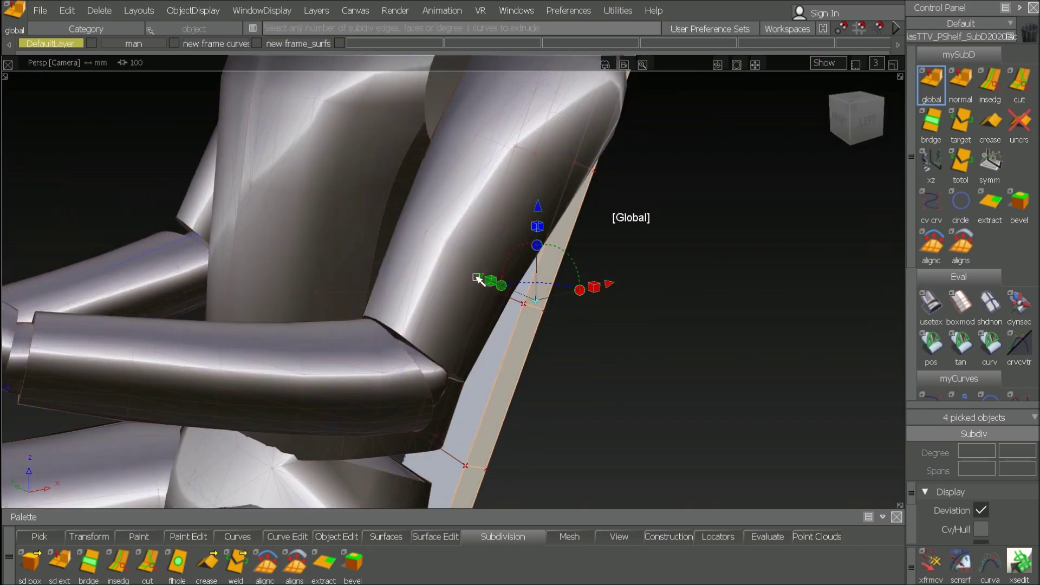
{"action": "left_click_drag", "start_coordinate": [478, 279], "coordinate": [525, 312]}
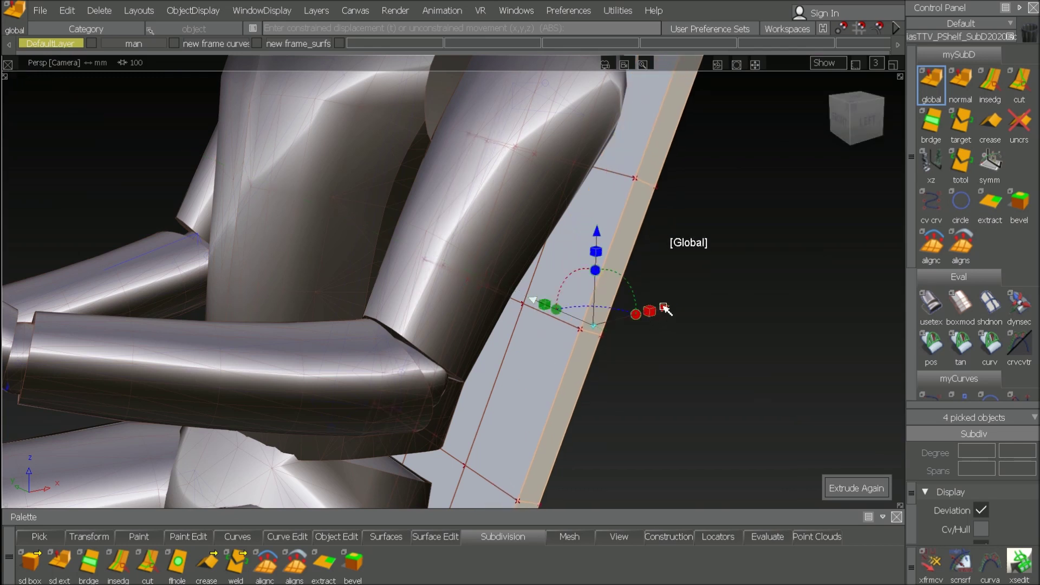
{"action": "left_click_drag", "start_coordinate": [665, 308], "coordinate": [651, 311]}
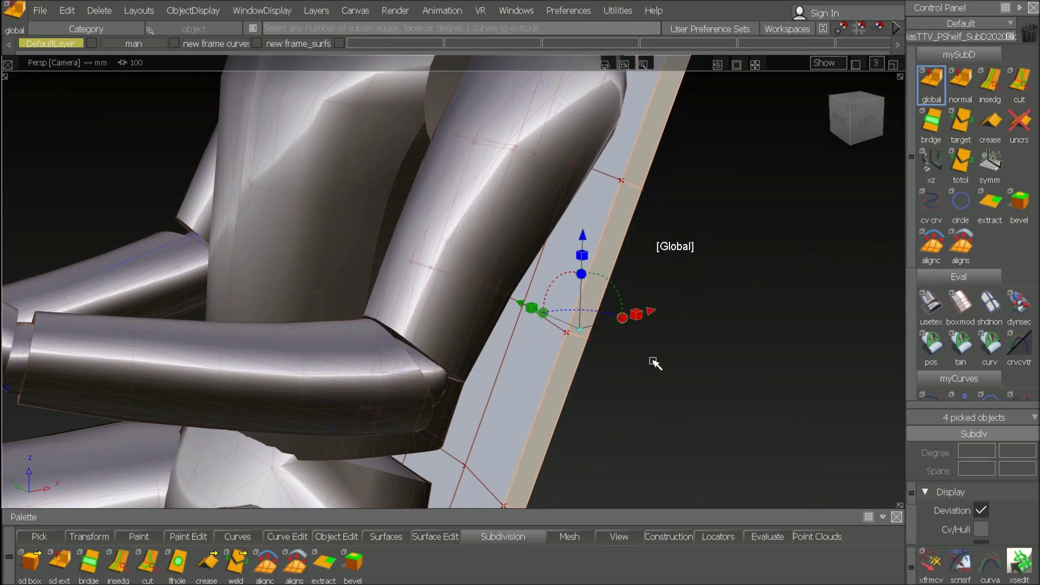
Extrude the backrest's outer side faces outward a second time and pull them forward to form a raised side bolster.
{"action": "left_click_drag", "start_coordinate": [518, 304], "coordinate": [558, 325]}
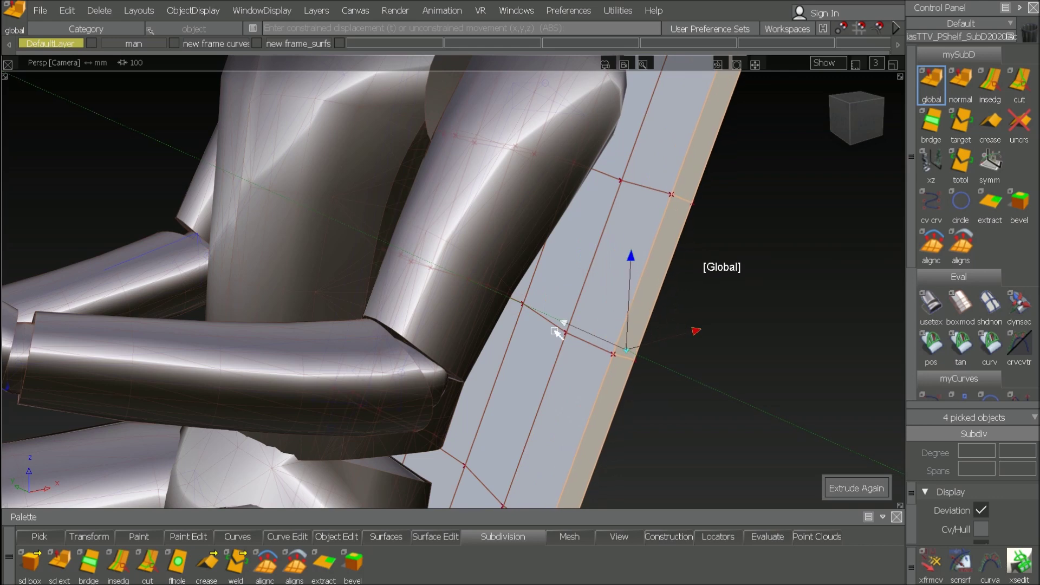
{"action": "left_click_drag", "start_coordinate": [703, 335], "coordinate": [583, 313]}
{"action": "right_click_drag", "start_coordinate": [583, 312], "coordinate": [586, 367], "text": "alt+shift"}
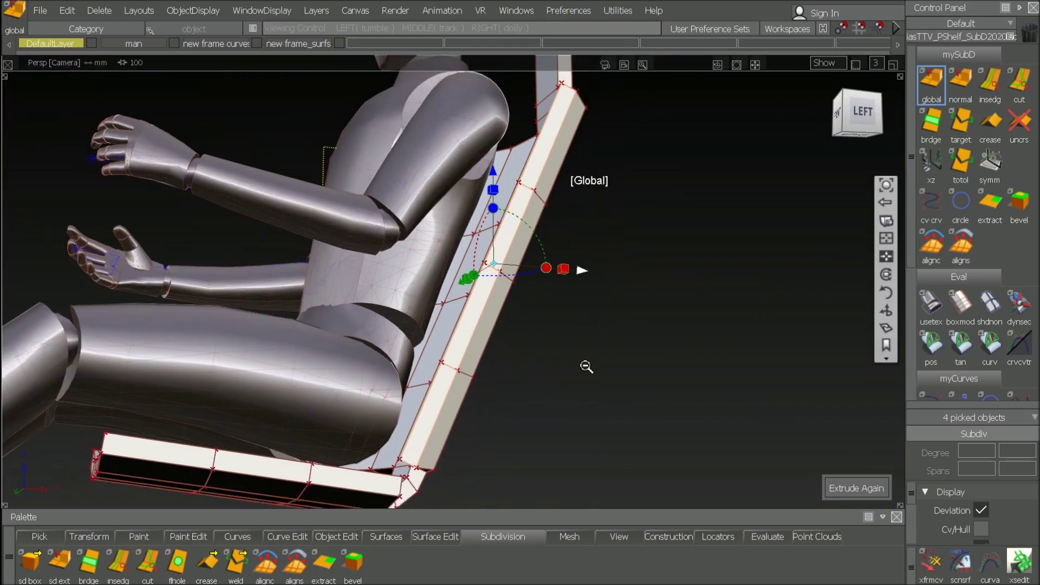
{"action": "left_click_drag", "start_coordinate": [590, 391], "coordinate": [492, 429], "text": "alt+shift"}
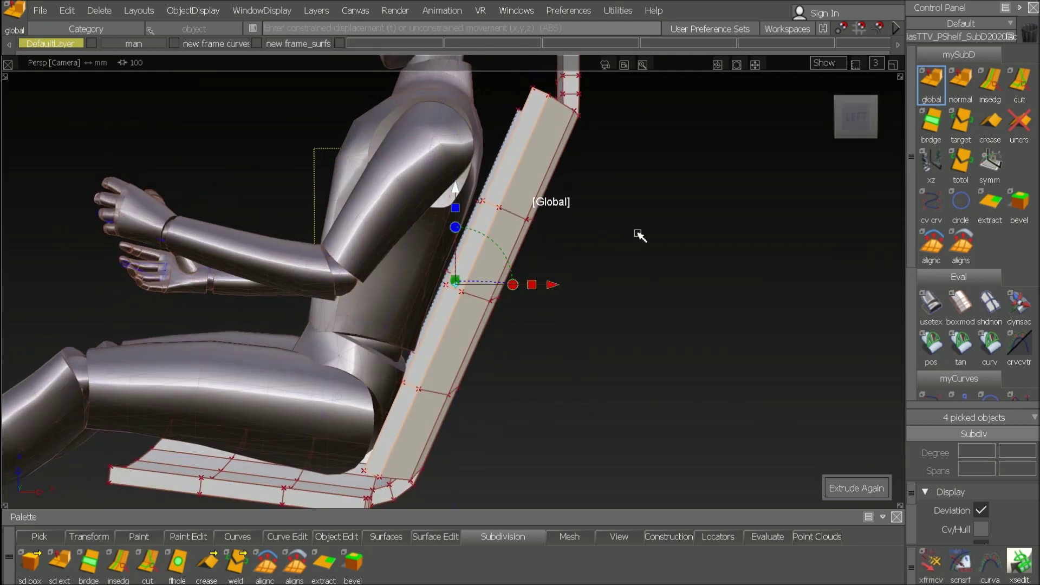
{"action": "left_click_drag", "start_coordinate": [638, 232], "coordinate": [408, 214], "text": "alt+shift"}
{"action": "left_click_drag", "start_coordinate": [498, 303], "coordinate": [495, 145], "text": "ctrl+shift"}
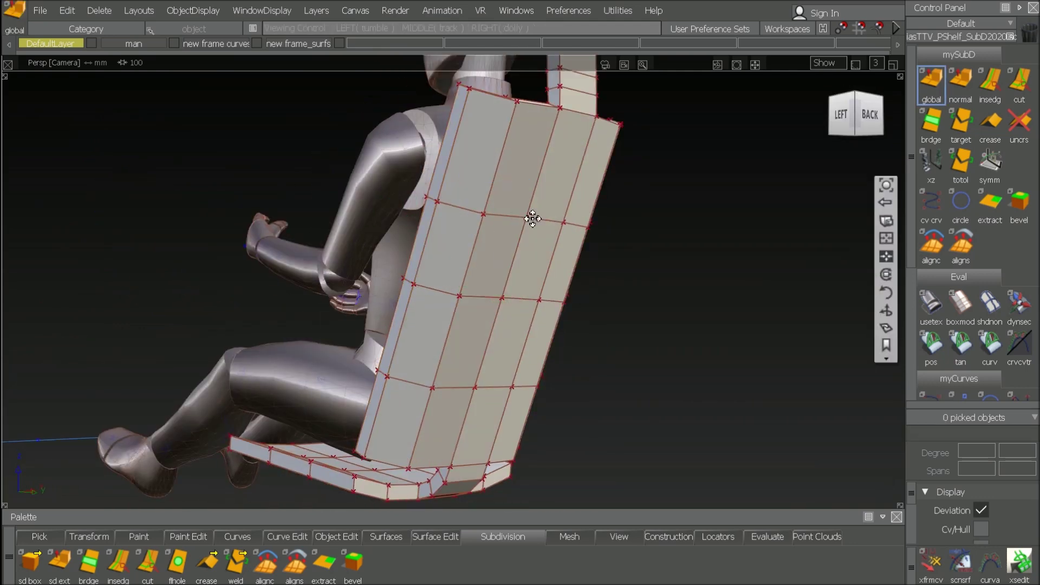
{"action": "middle_click_drag", "start_coordinate": [531, 218], "coordinate": [497, 237], "text": "alt+shift"}
{"action": "right_click_drag", "start_coordinate": [547, 267], "coordinate": [640, 258], "text": "alt+shift"}
{"action": "left_click", "coordinate": [642, 265]}
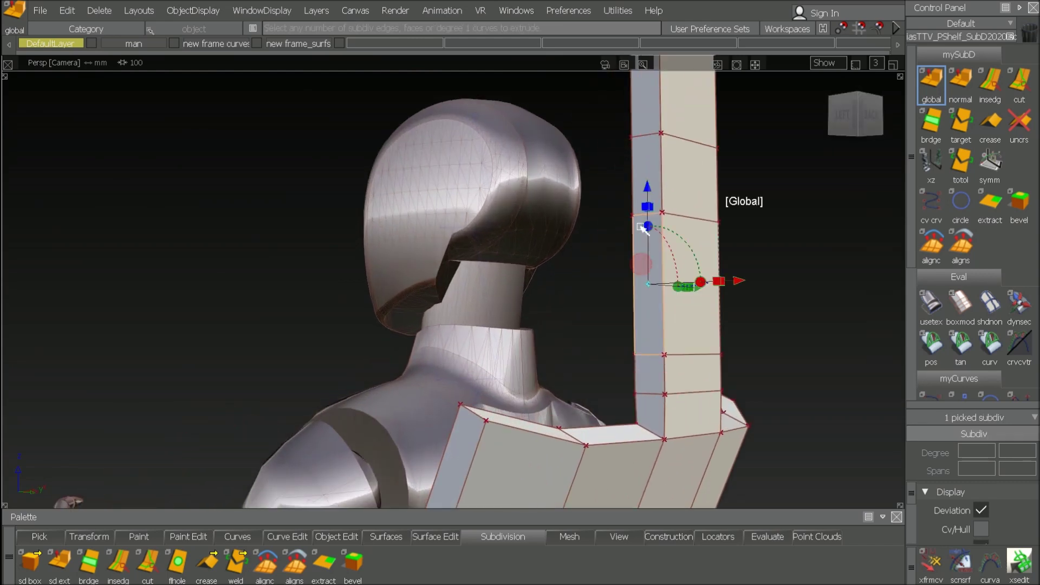
{"action": "left_click", "coordinate": [649, 162]}
{"action": "left_click", "coordinate": [646, 108]}
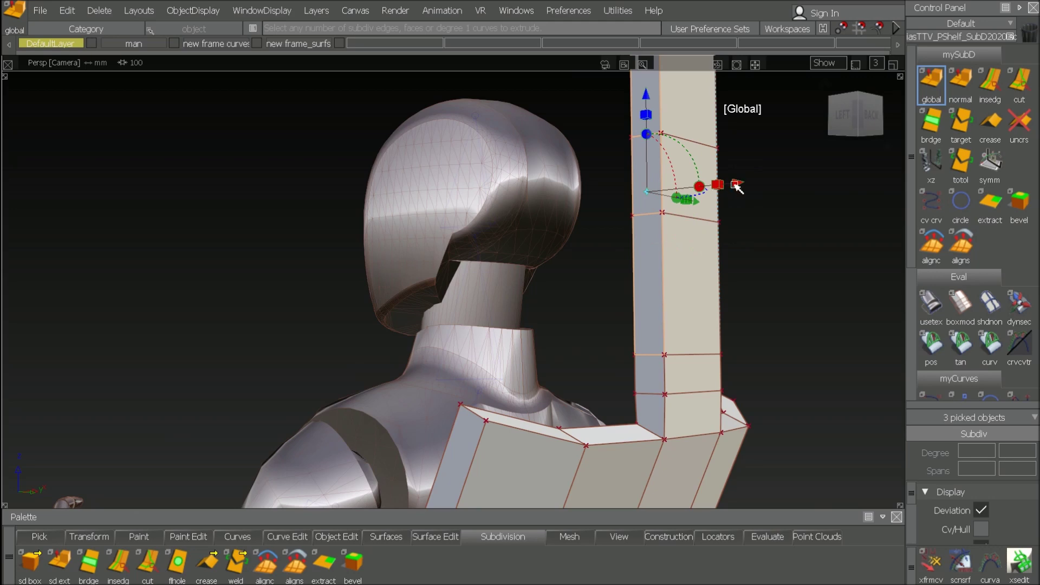
{"action": "left_click_drag", "start_coordinate": [737, 186], "coordinate": [703, 194]}
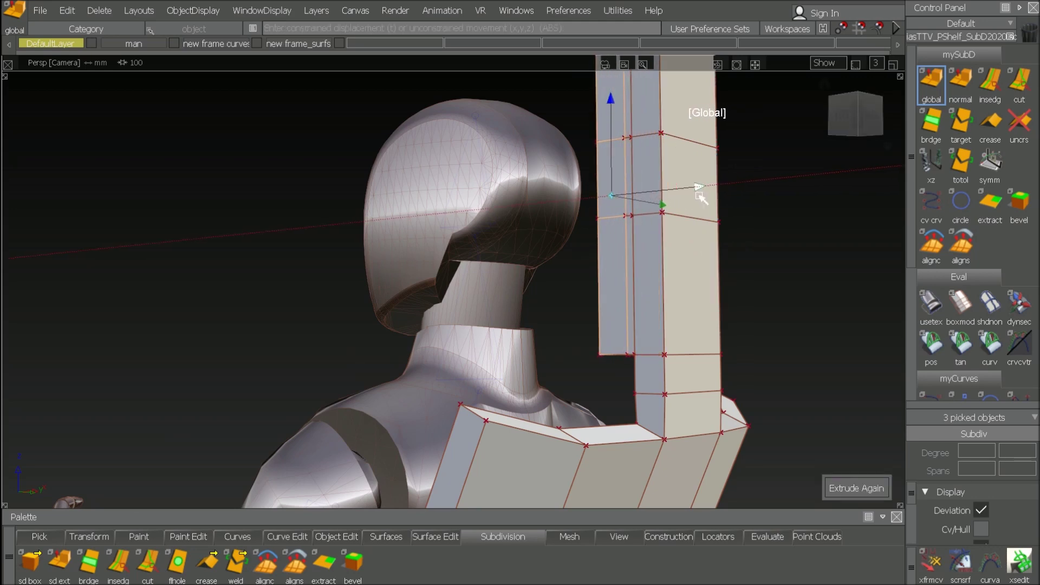
{"action": "left_click_drag", "start_coordinate": [796, 297], "coordinate": [600, 367], "text": "alt+shift"}
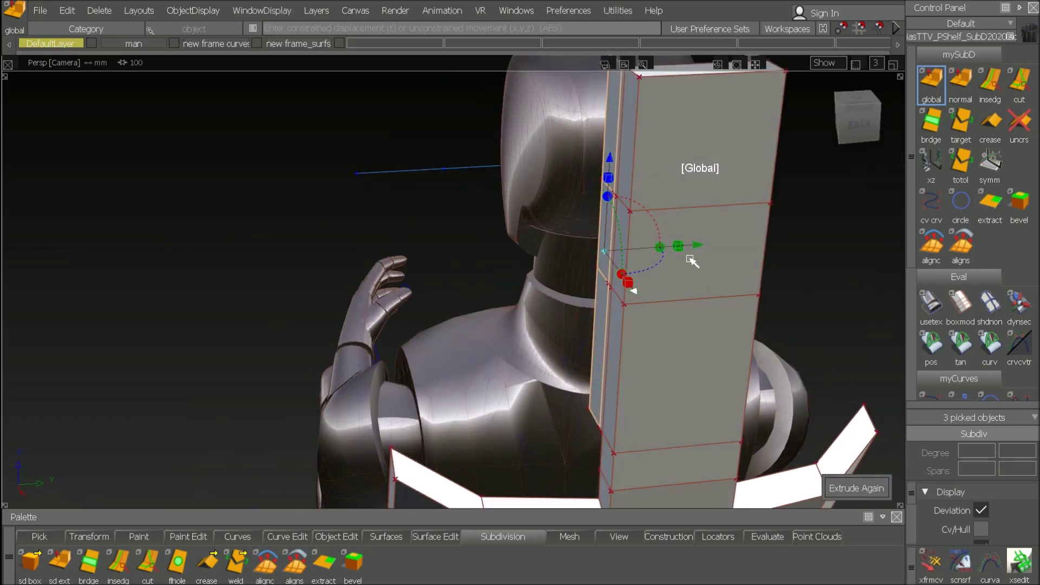
{"action": "key", "text": "ctrl+z"}
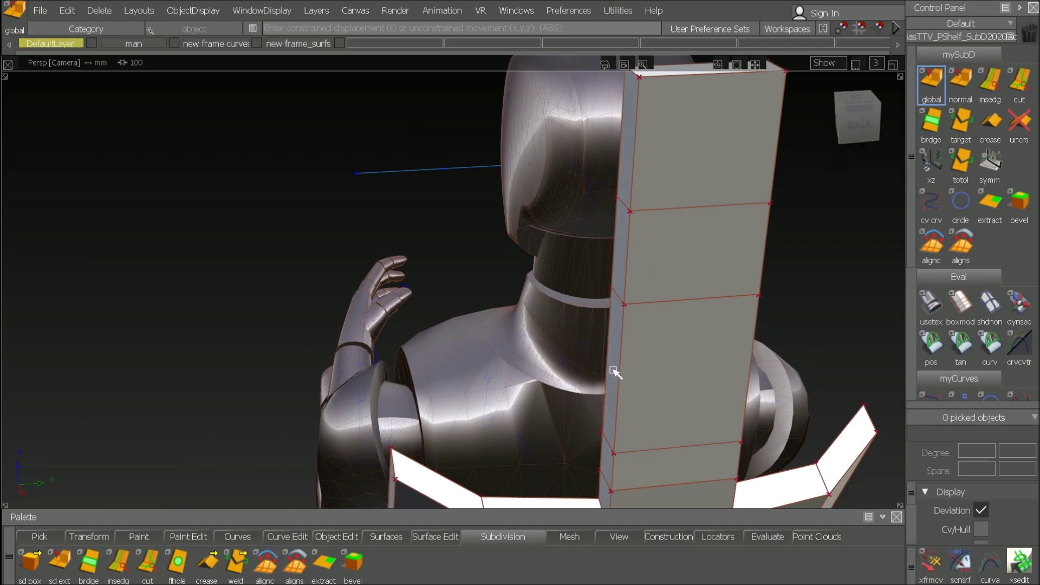
{"action": "key", "text": "ctrl+z"}
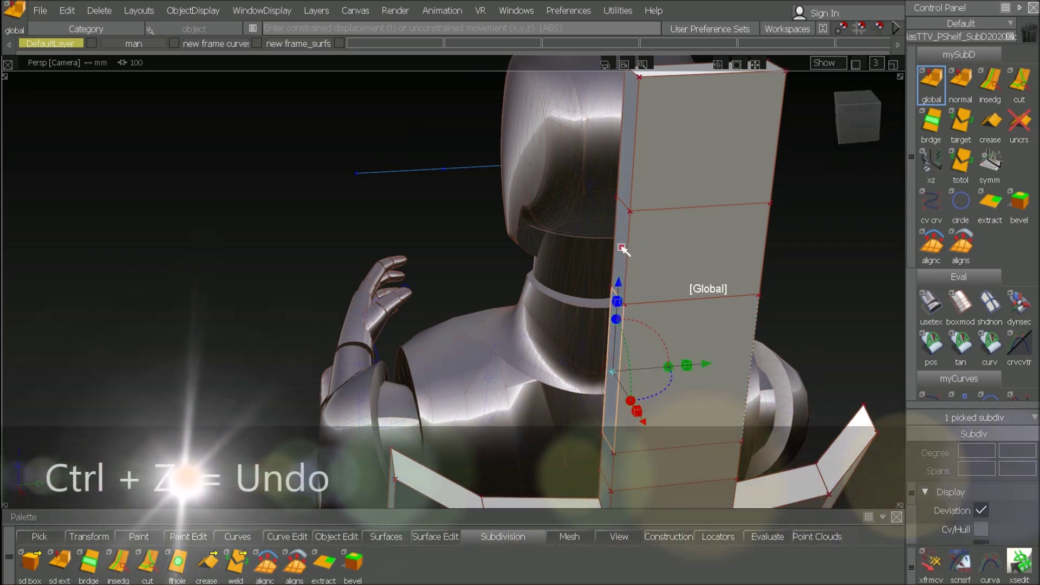
{"action": "key", "text": "ctrl+z"}
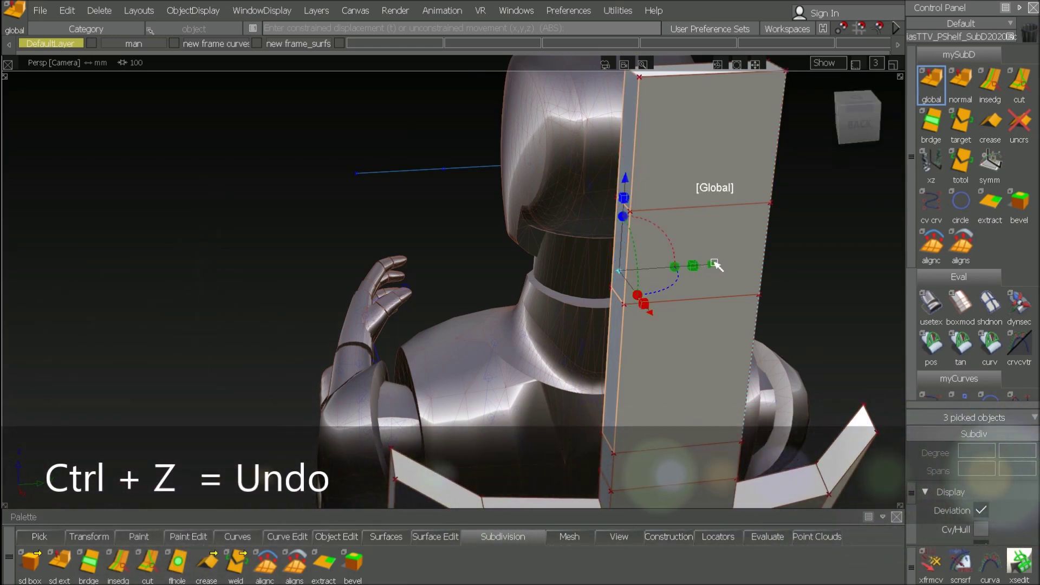
Extrude the headrest's three side faces outward in two successive sections, angling the sides forward around the head.
{"action": "left_click_drag", "start_coordinate": [714, 264], "coordinate": [651, 268]}
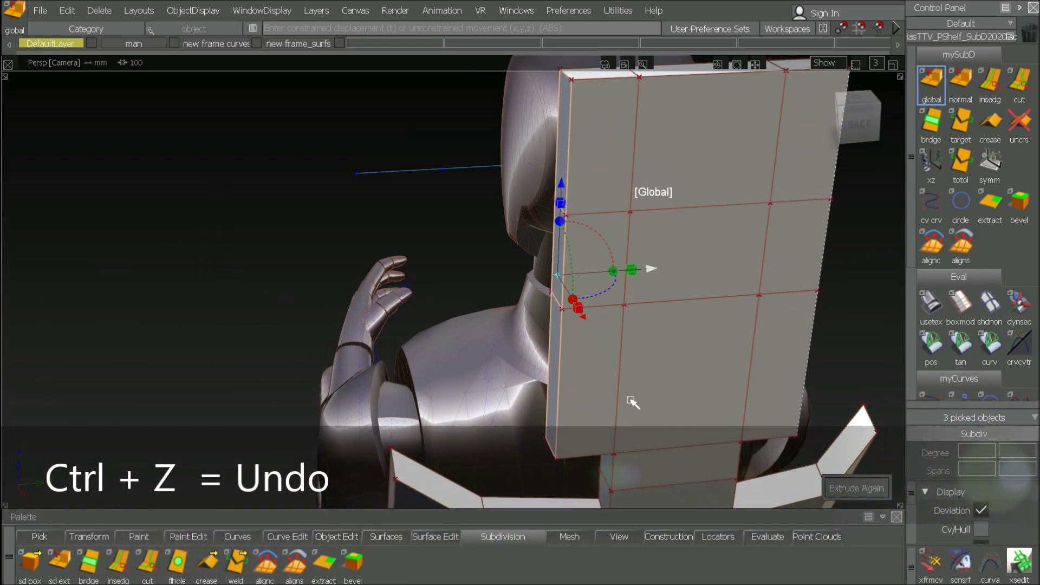
{"action": "left_click_drag", "start_coordinate": [569, 355], "coordinate": [720, 358], "text": "alt+shift"}
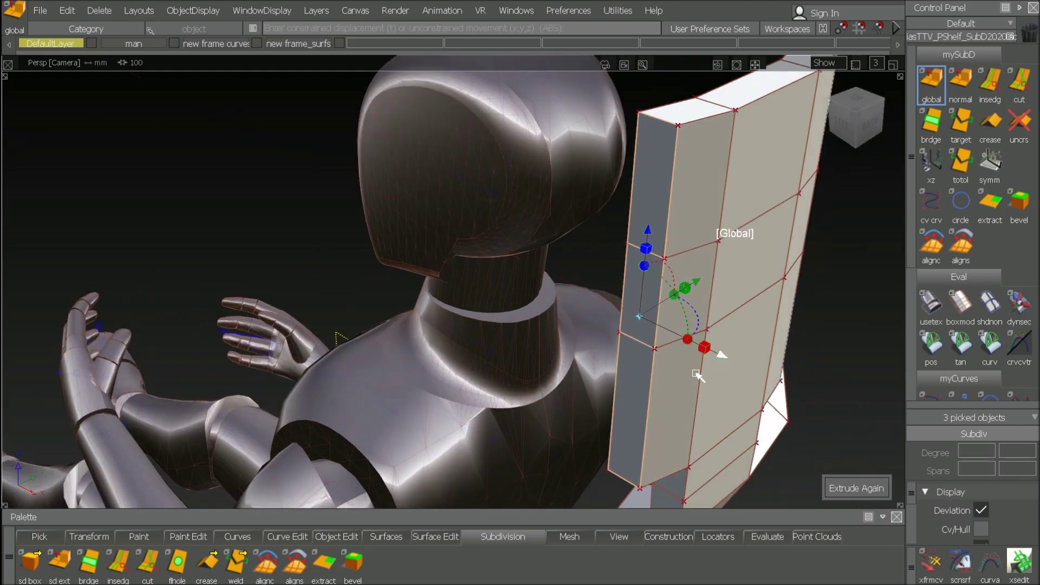
{"action": "key", "text": "space"}
{"action": "left_click_drag", "start_coordinate": [696, 283], "coordinate": [649, 302]}
{"action": "left_click_drag", "start_coordinate": [672, 387], "coordinate": [683, 467]}
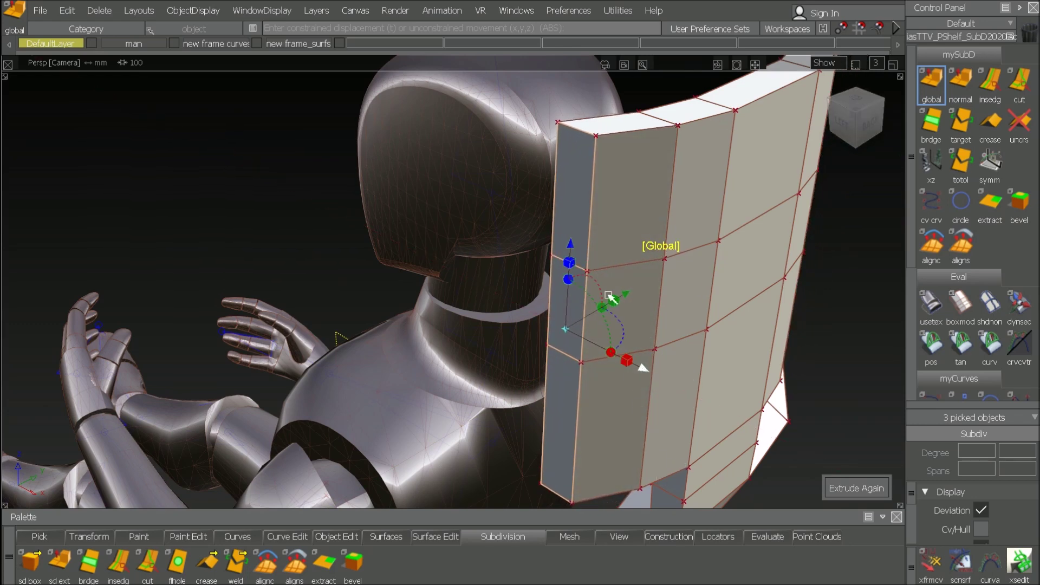
{"action": "left_click_drag", "start_coordinate": [615, 340], "coordinate": [854, 319], "text": "alt+shift"}
{"action": "right_click_drag", "start_coordinate": [854, 319], "coordinate": [771, 345], "text": "alt+shift"}
{"action": "left_click_drag", "start_coordinate": [772, 345], "coordinate": [696, 387], "text": "alt+shift"}
{"action": "left_click", "coordinate": [704, 379]}
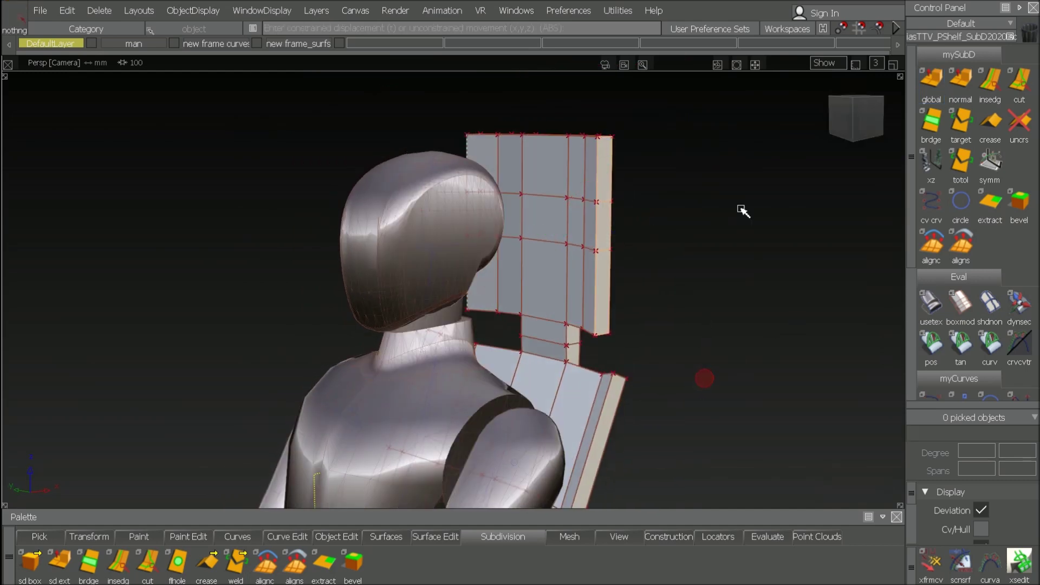
Display the whole seat as a smooth subdivision surface inside its control cage instead of as flat box faces.
{"action": "right_click_drag", "start_coordinate": [727, 267], "coordinate": [699, 327], "text": "alt+shift"}
{"action": "left_click_drag", "start_coordinate": [699, 328], "coordinate": [639, 348], "text": "alt+shift"}
{"action": "middle_click_drag", "start_coordinate": [639, 349], "coordinate": [639, 379], "text": "alt+shift"}
{"action": "left_click", "coordinate": [925, 168]}
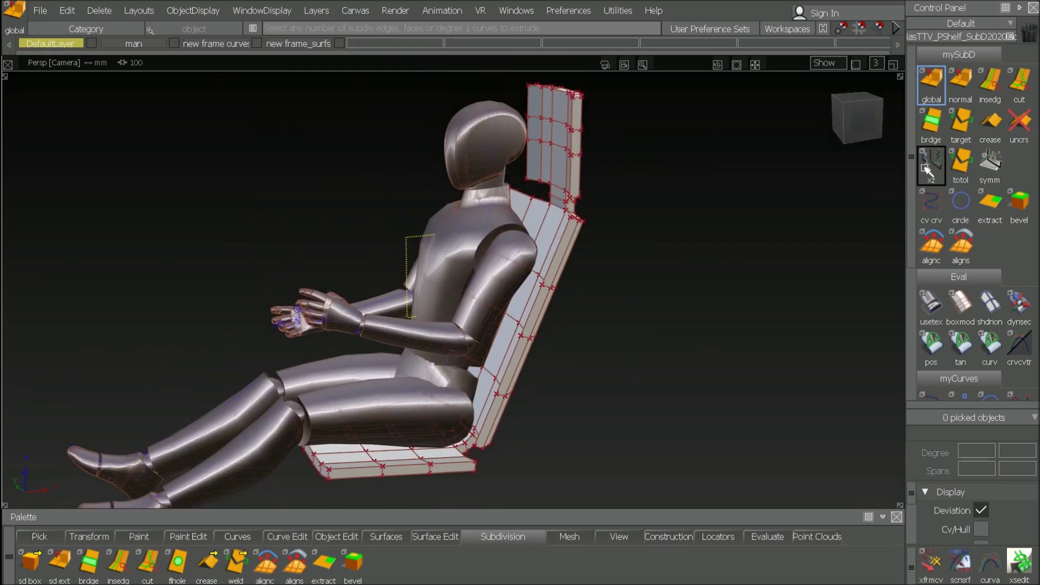
{"action": "left_click", "coordinate": [930, 304]}
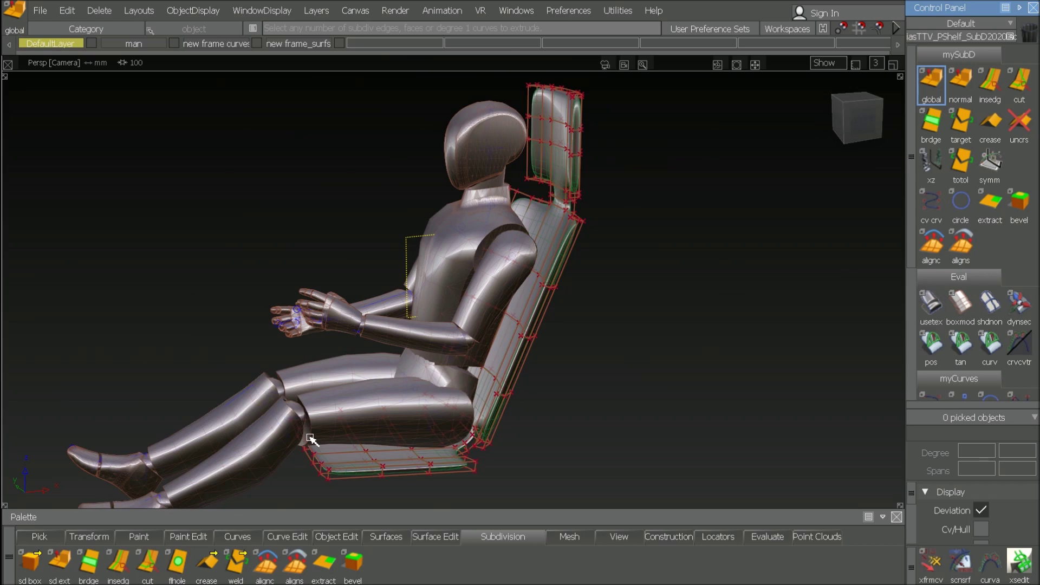
Select the upper horizontal row of backrest control vertices and move it forward along X toward the mannequin's back.
{"action": "left_click", "coordinate": [550, 360]}
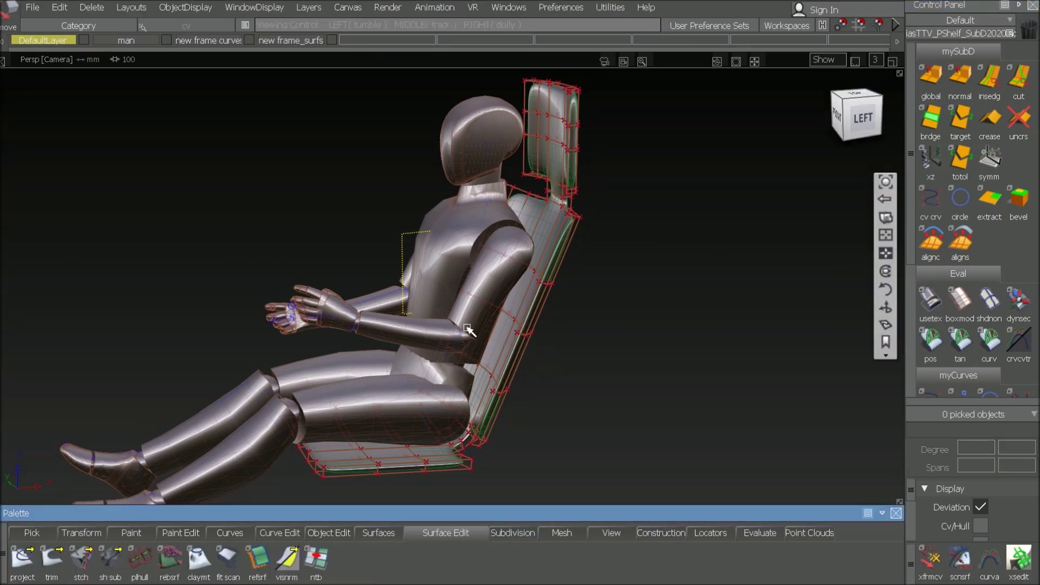
{"action": "left_click_drag", "start_coordinate": [469, 329], "coordinate": [356, 312], "text": "alt+shift"}
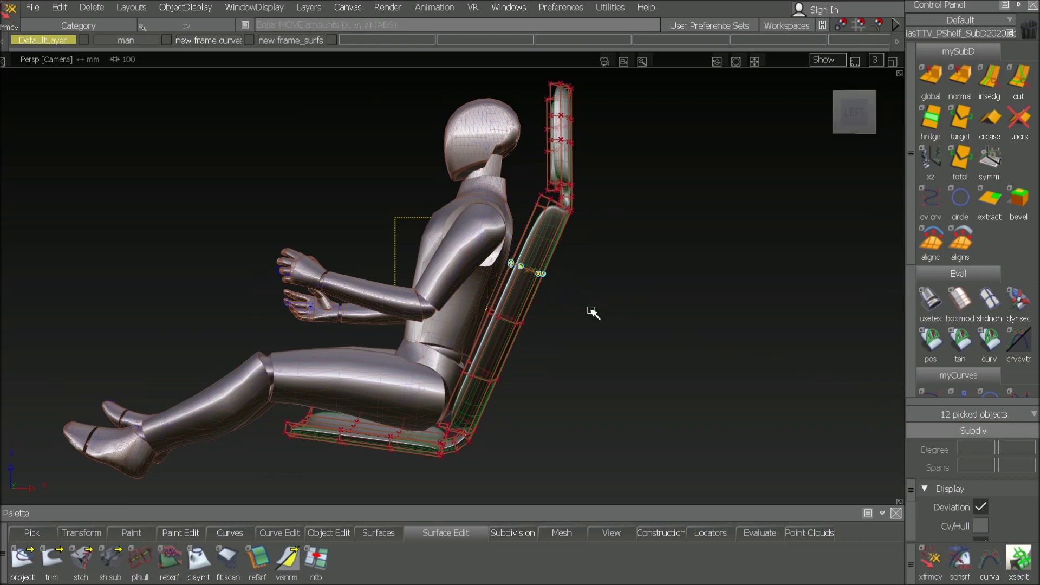
{"action": "middle_click_drag", "start_coordinate": [591, 313], "coordinate": [509, 316]}
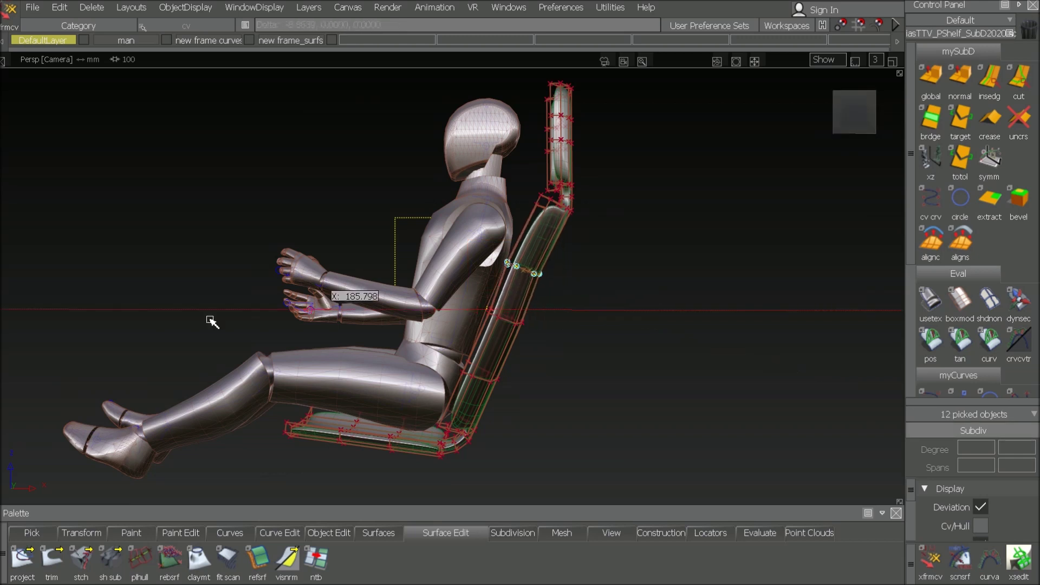
Move the middle row of backrest control vertices forward along X toward the mannequin's lower back.
{"action": "left_click_drag", "start_coordinate": [436, 292], "coordinate": [549, 362]}
{"action": "middle_click_drag", "start_coordinate": [599, 361], "coordinate": [233, 378]}
{"action": "middle_click_drag", "start_coordinate": [573, 369], "coordinate": [216, 414]}
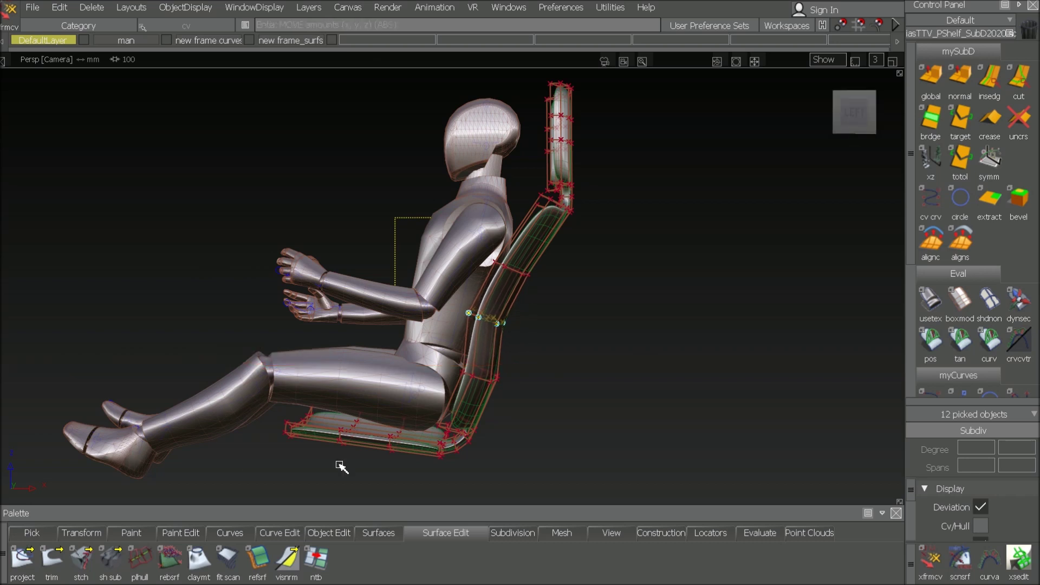
Raise the two middle rows of control vertices on the seat base in side view to curve the cushion under the thighs.
{"action": "left_click", "coordinate": [859, 111]}
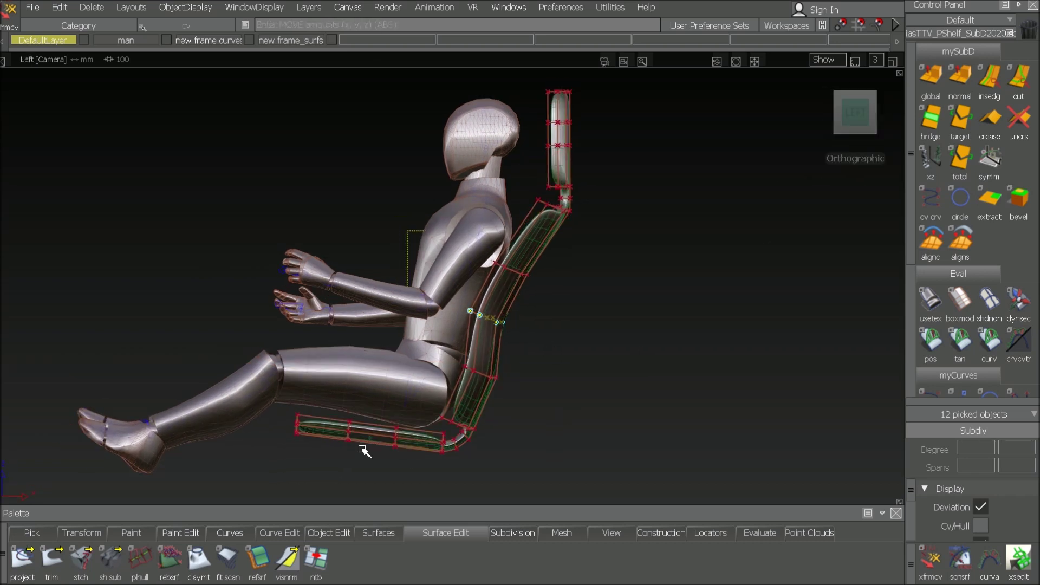
{"action": "left_click", "coordinate": [330, 385]}
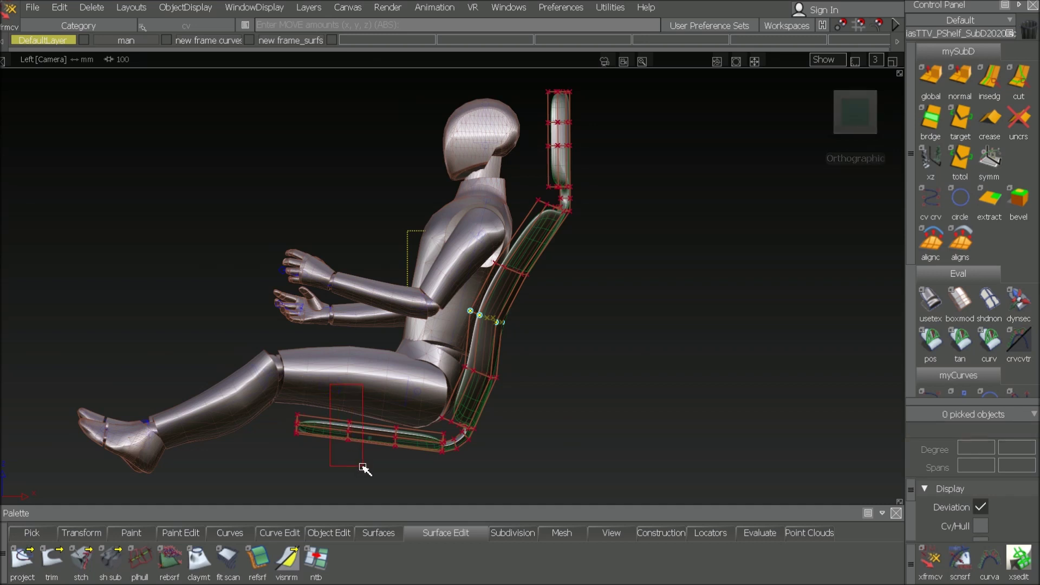
{"action": "left_click_drag", "start_coordinate": [363, 466], "coordinate": [360, 468]}
{"action": "right_click_drag", "start_coordinate": [359, 463], "coordinate": [403, 293]}
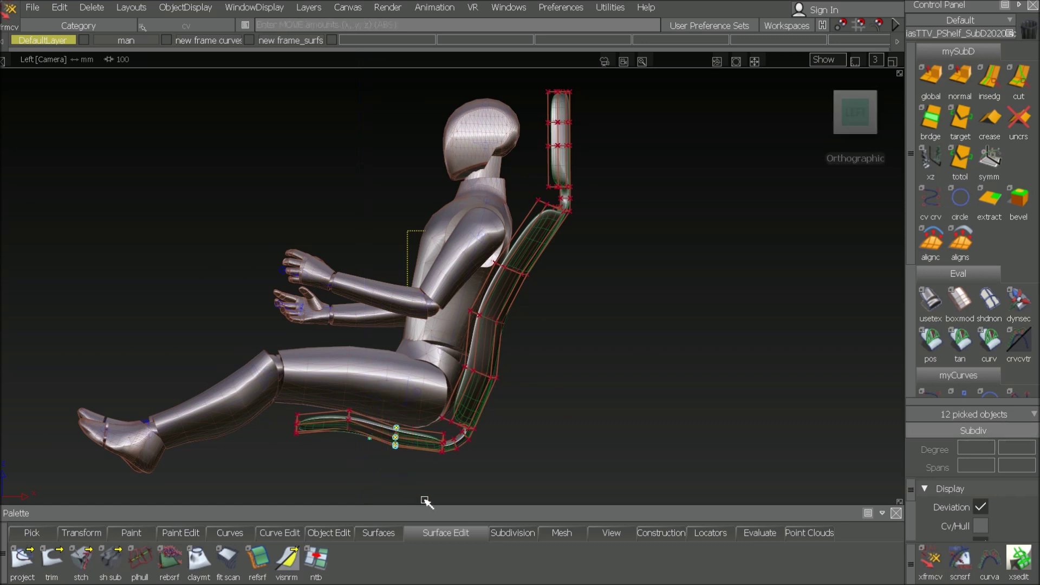
{"action": "right_click_drag", "start_coordinate": [427, 490], "coordinate": [427, 375]}
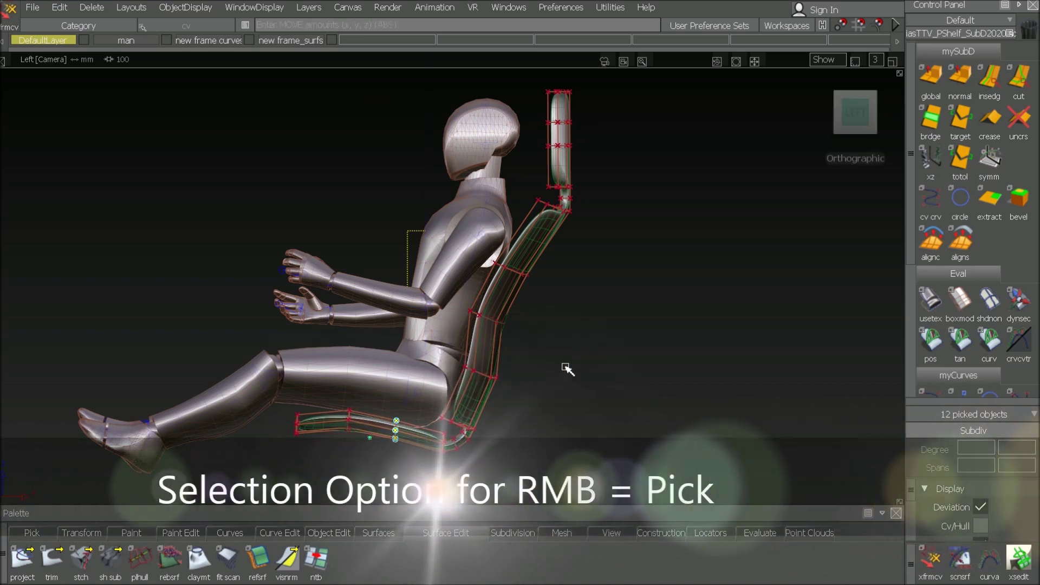
Move the headrest and backrest top forward toward the mannequin, shifting the headrest's own control vertices slightly farther forward.
{"action": "right_click_drag", "start_coordinate": [512, 69], "coordinate": [628, 259]}
{"action": "left_click_drag", "start_coordinate": [685, 265], "coordinate": [670, 262]}
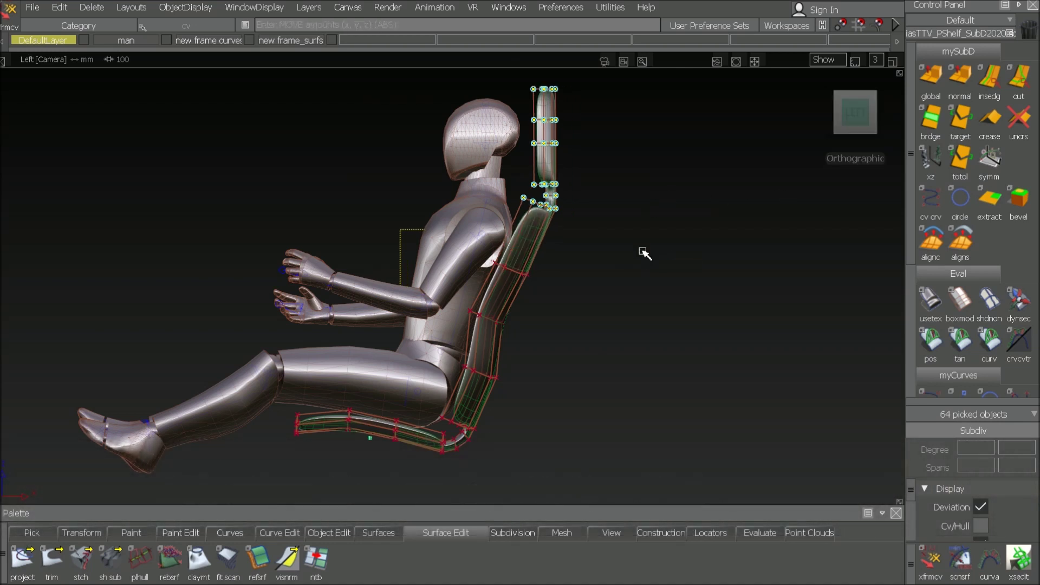
{"action": "right_click_drag", "start_coordinate": [504, 72], "coordinate": [607, 192]}
{"action": "left_click_drag", "start_coordinate": [608, 195], "coordinate": [505, 189]}
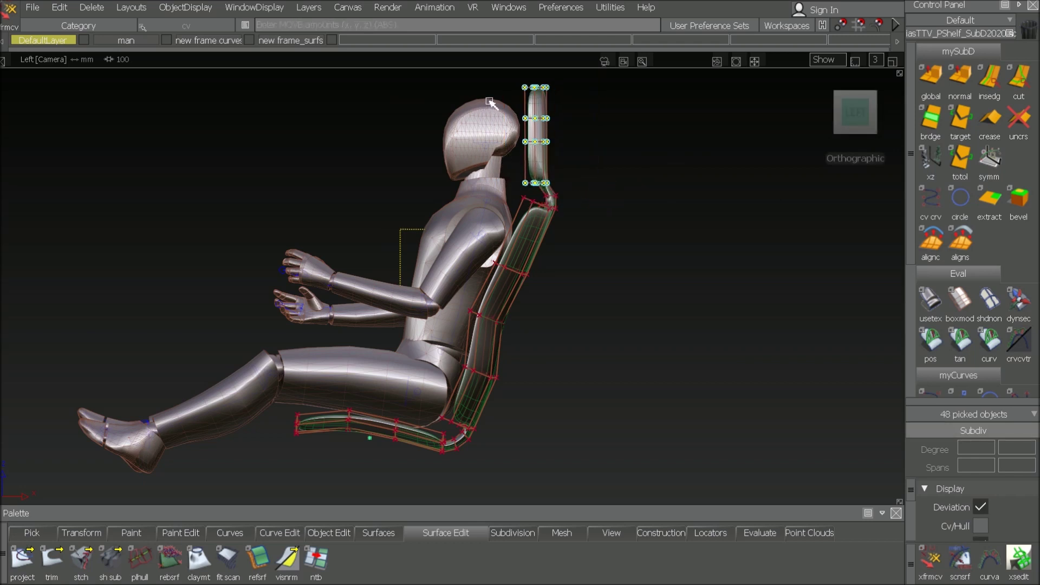
{"action": "left_click_drag", "start_coordinate": [489, 100], "coordinate": [460, 70]}
Narrow the headrest's top and bottom rows of control vertices symmetrically inward in front view so its outline tapers.
{"action": "left_click_drag", "start_coordinate": [375, 255], "coordinate": [794, 318], "text": "alt+shift"}
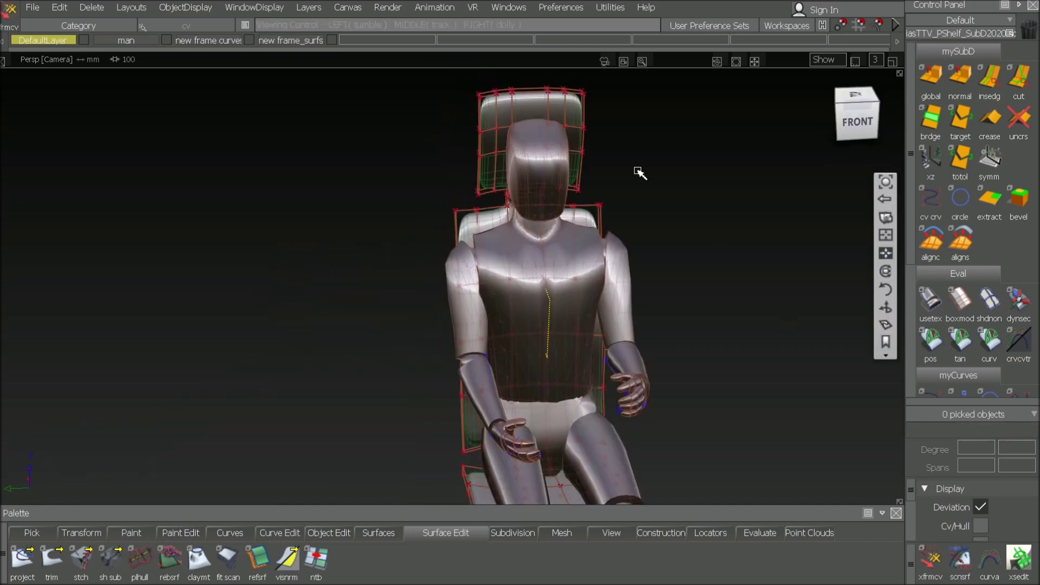
{"action": "left_click", "coordinate": [857, 124]}
{"action": "middle_click_drag", "start_coordinate": [621, 202], "coordinate": [458, 201]}
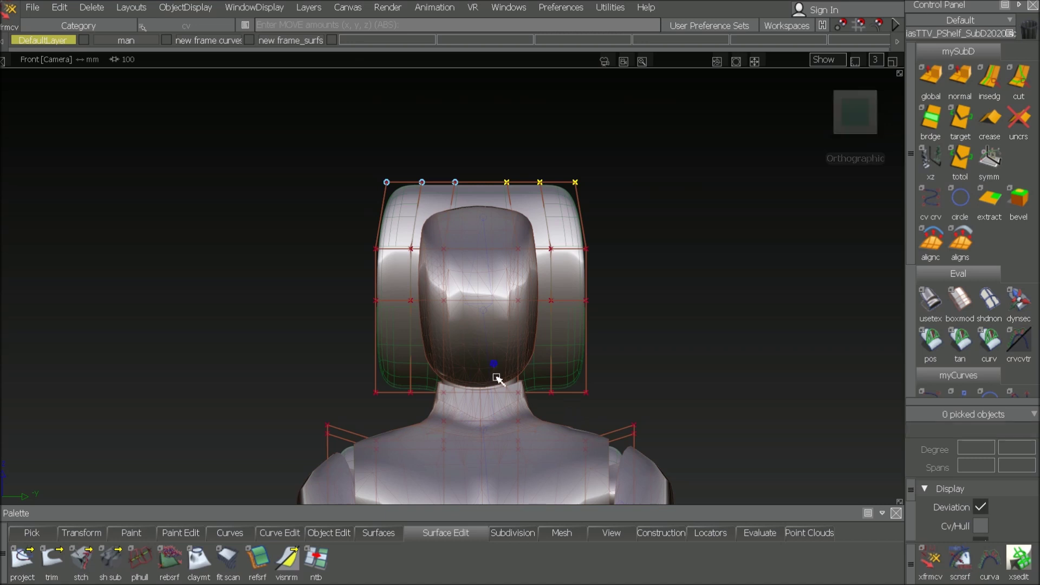
{"action": "left_click_drag", "start_coordinate": [497, 377], "coordinate": [601, 431]}
{"action": "middle_click_drag", "start_coordinate": [648, 374], "coordinate": [414, 373]}
{"action": "scroll", "coordinate": [412, 373], "scroll_direction": "up", "scroll_amount": 1}
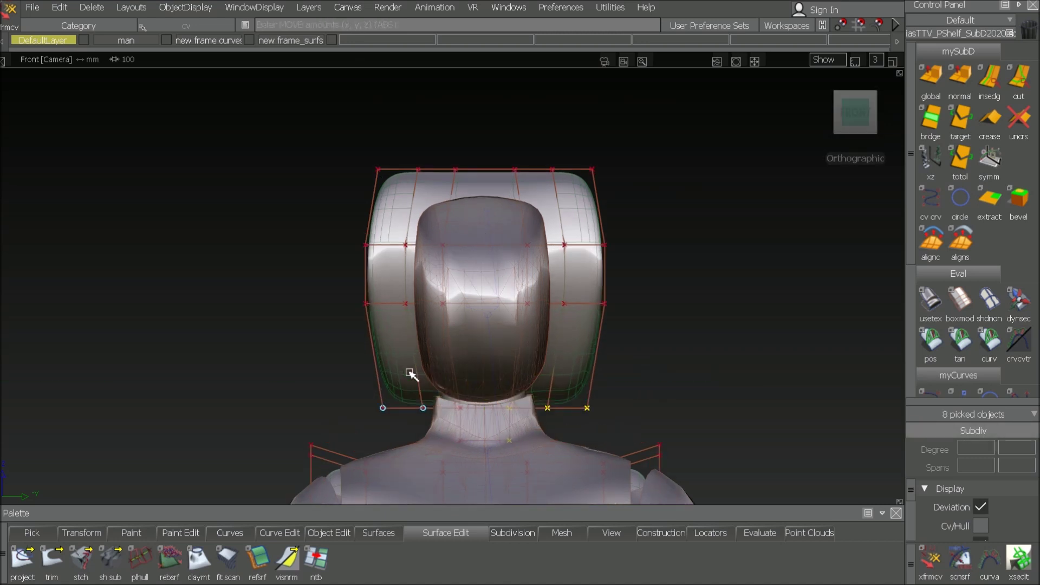
Widen the upper backrest by moving the side control vertices of its top two rows symmetrically outward at the shoulders.
{"action": "left_click_drag", "start_coordinate": [578, 425], "coordinate": [597, 260], "text": "ctrl+shift"}
{"action": "left_click_drag", "start_coordinate": [286, 170], "coordinate": [336, 294]}
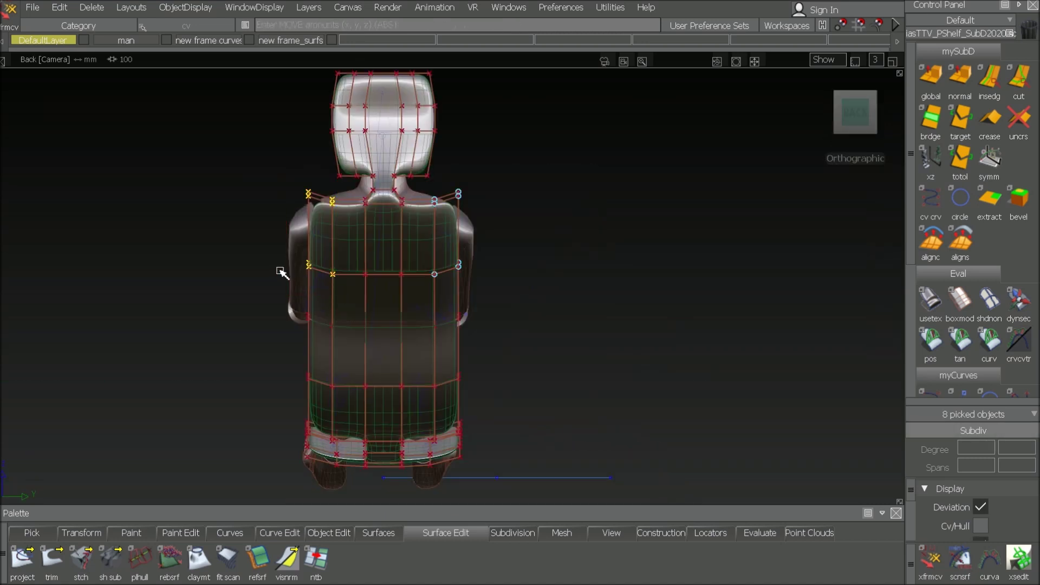
{"action": "middle_click_drag", "start_coordinate": [280, 270], "coordinate": [0, 265]}
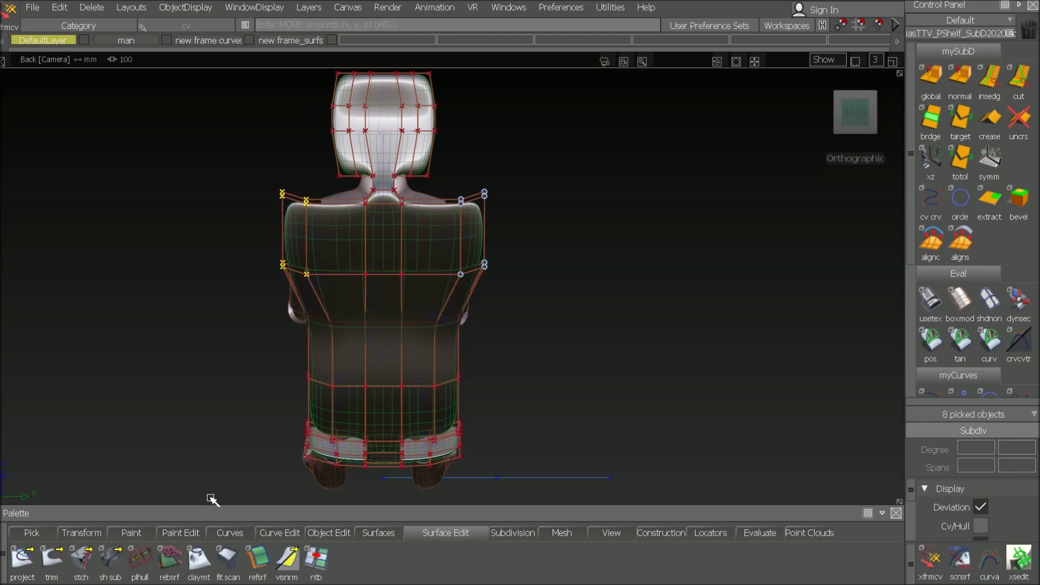
{"action": "key", "text": "F8"}
Turn the man layer into a wireframe template and display the seat as flat box faces.
{"action": "left_click_drag", "start_coordinate": [556, 402], "coordinate": [741, 355], "text": "alt+shift"}
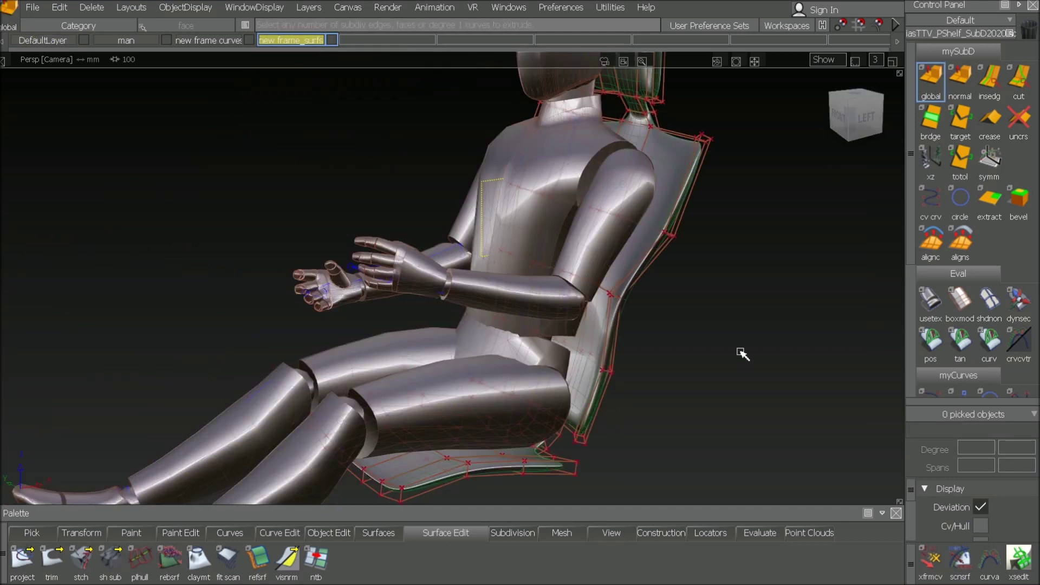
{"action": "left_click", "coordinate": [122, 41]}
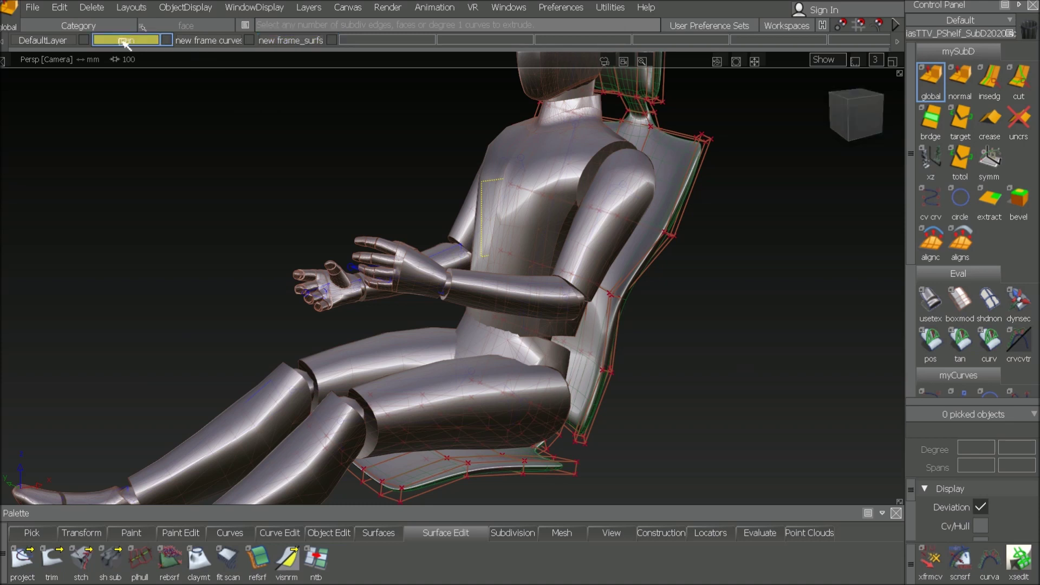
{"action": "left_click_drag", "start_coordinate": [123, 41], "coordinate": [219, 152]}
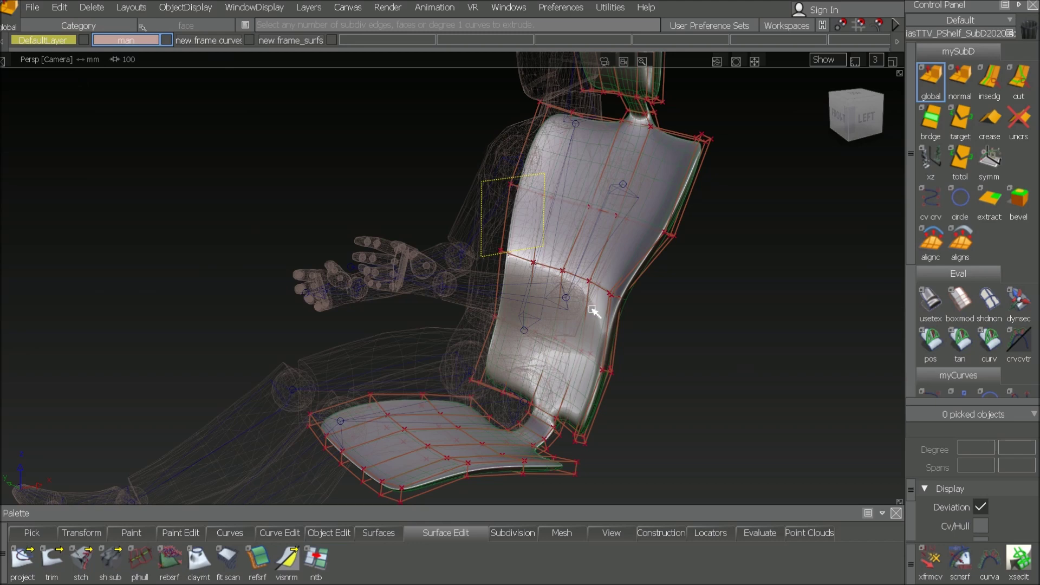
{"action": "left_click_drag", "start_coordinate": [596, 312], "coordinate": [589, 360], "text": "alt+shift"}
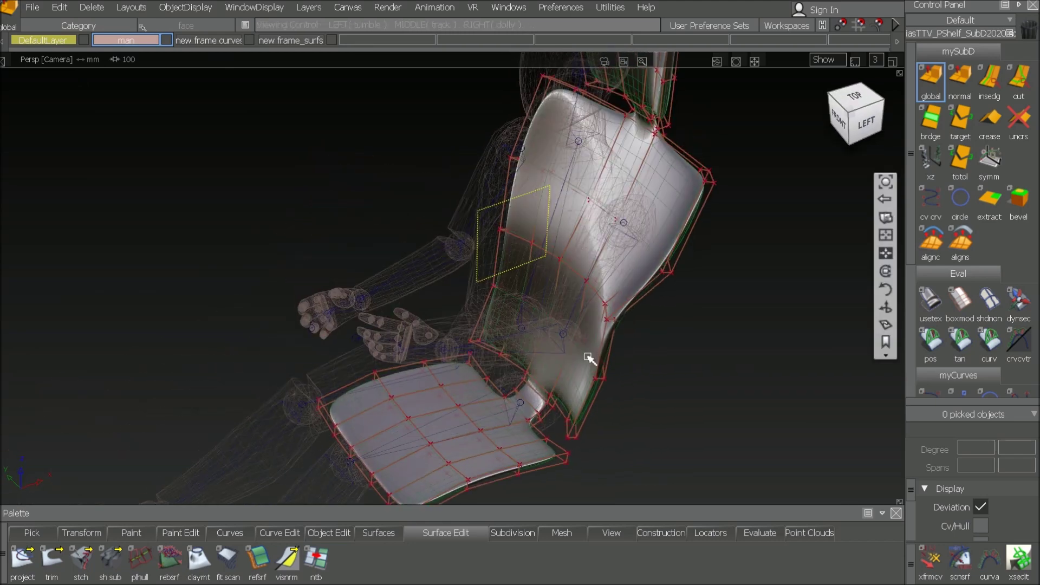
{"action": "left_click", "coordinate": [959, 307]}
{"action": "middle_click_drag", "start_coordinate": [586, 433], "coordinate": [605, 394], "text": "alt+shift"}
{"action": "right_click_drag", "start_coordinate": [605, 394], "coordinate": [610, 332], "text": "alt+shift"}
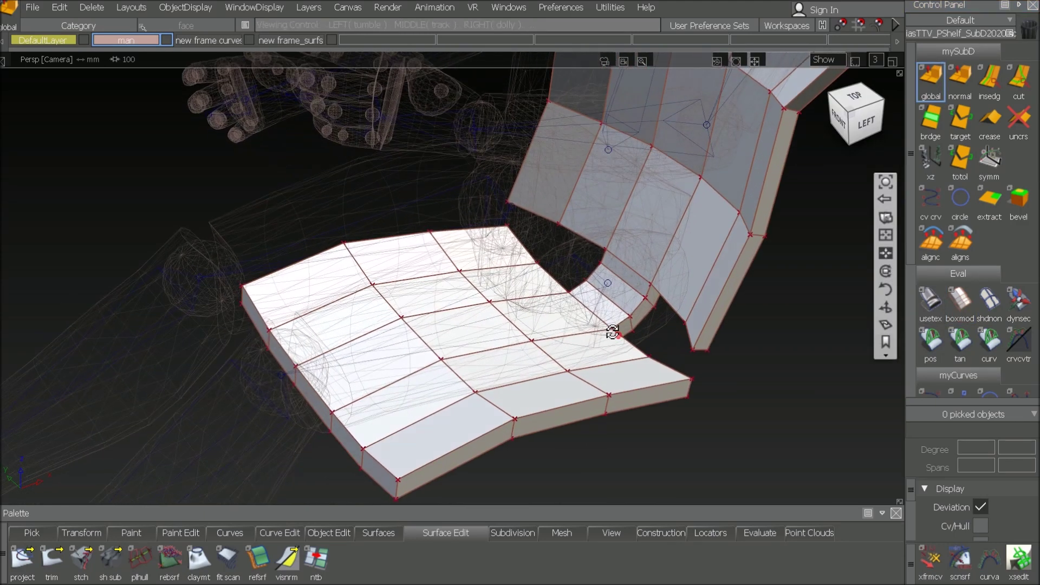
{"action": "left_click_drag", "start_coordinate": [610, 332], "coordinate": [604, 322], "text": "alt+shift"}
Select all top faces of the seat base and extrude them straight up in three sections, two thin ones followed by a thick one.
{"action": "left_click", "coordinate": [318, 318], "text": "ctrl+shift"}
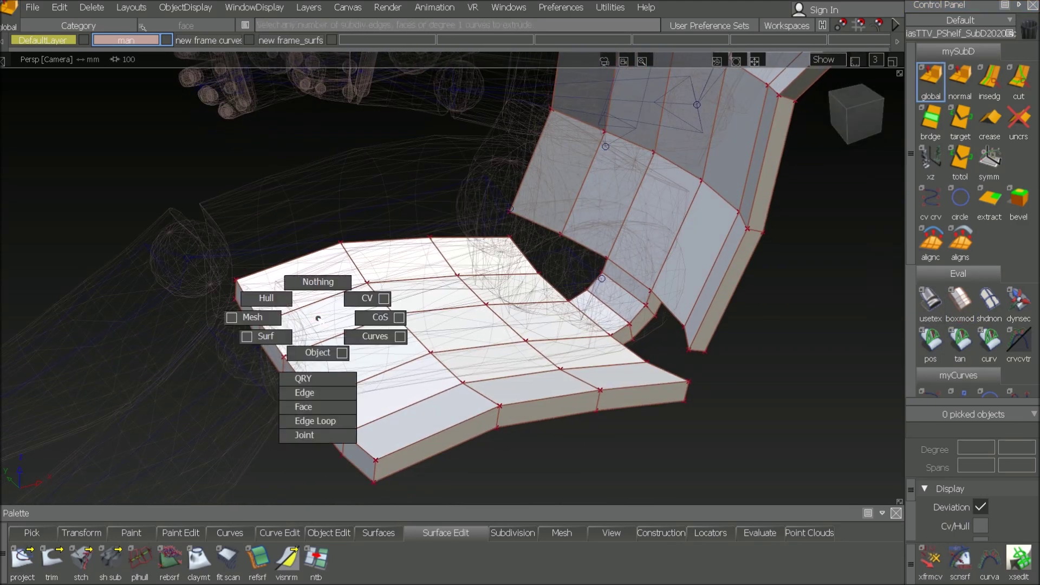
{"action": "left_click_drag", "start_coordinate": [318, 318], "coordinate": [313, 408], "text": "ctrl+shift"}
{"action": "double_click", "coordinate": [311, 292]}
{"action": "left_click", "coordinate": [351, 329]}
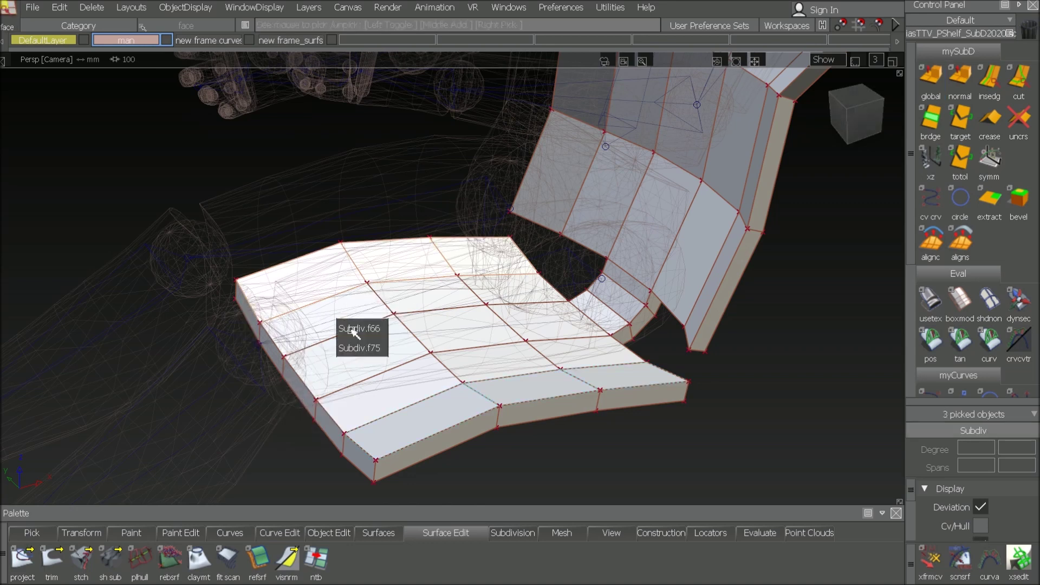
{"action": "mouse_move", "coordinate": [352, 329]}
{"action": "left_mouse_down"}
{"action": "mouse_move", "coordinate": [502, 299]}
{"action": "mouse_move", "coordinate": [547, 320]}
{"action": "mouse_move", "coordinate": [531, 399]}
{"action": "mouse_move", "coordinate": [574, 381]}
{"action": "left_mouse_up"}
{"action": "left_click_drag", "start_coordinate": [574, 382], "coordinate": [603, 361], "text": "alt+shift"}
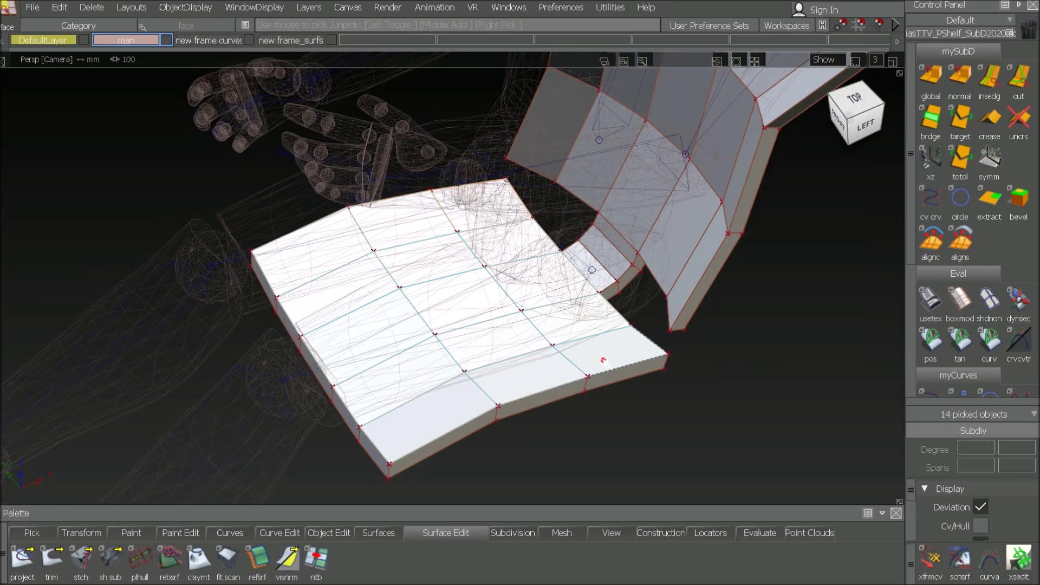
{"action": "left_click", "coordinate": [940, 79]}
{"action": "left_click_drag", "start_coordinate": [706, 293], "coordinate": [618, 280], "text": "alt+shift"}
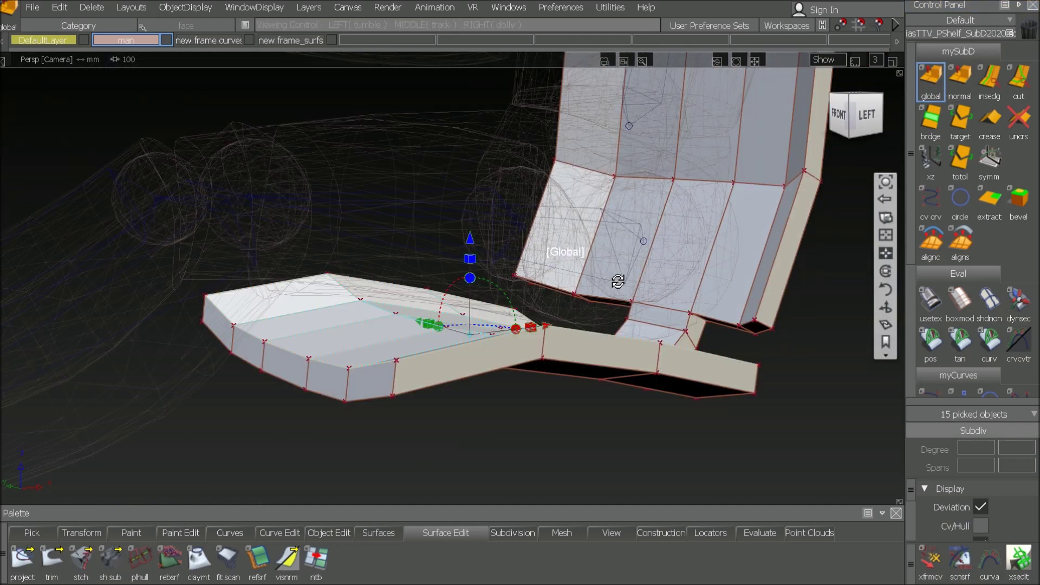
{"action": "left_click", "coordinate": [472, 243]}
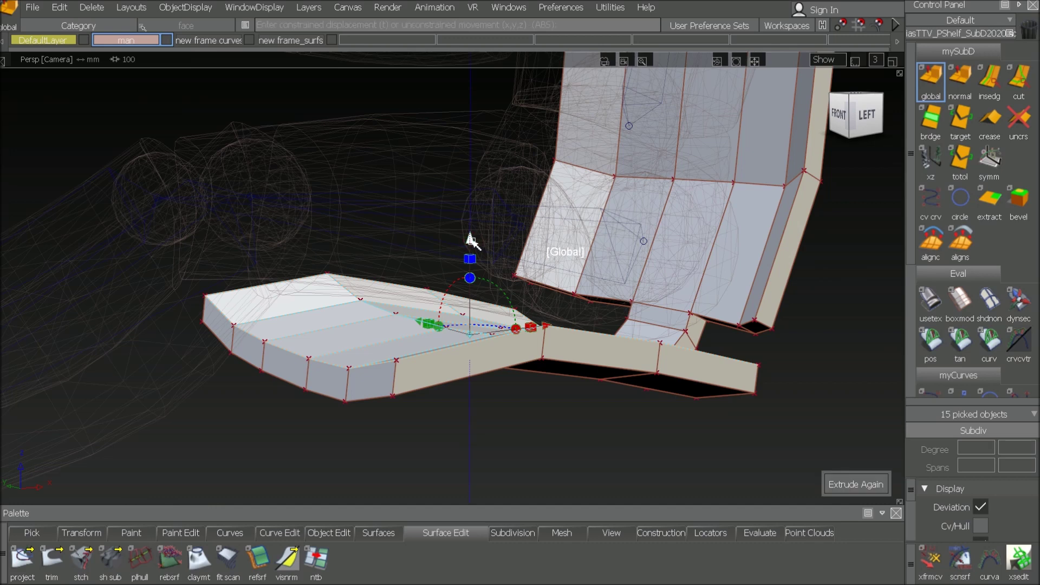
{"action": "left_click_drag", "start_coordinate": [470, 238], "coordinate": [475, 232]}
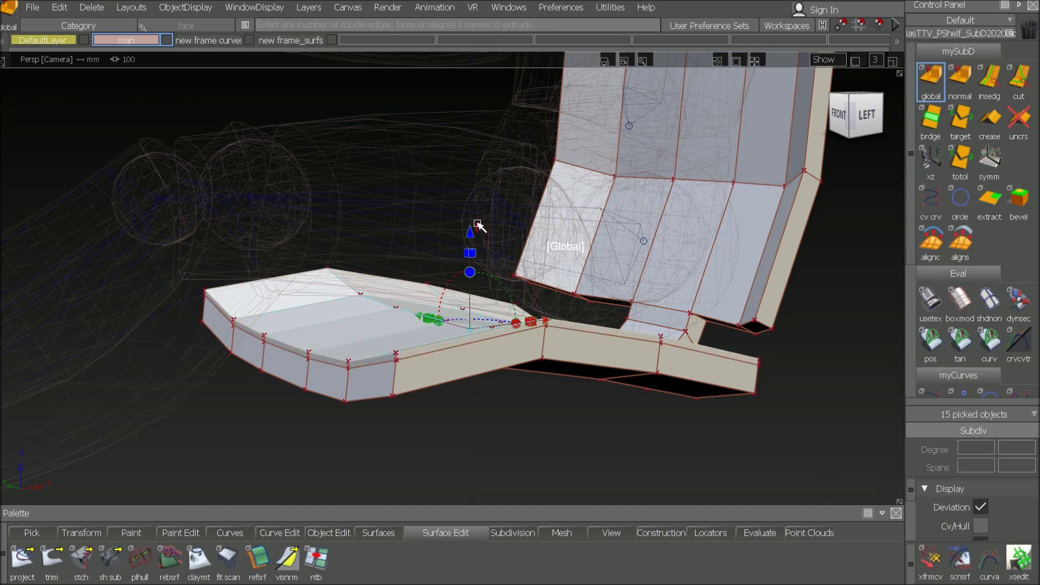
{"action": "left_click_drag", "start_coordinate": [470, 238], "coordinate": [473, 174]}
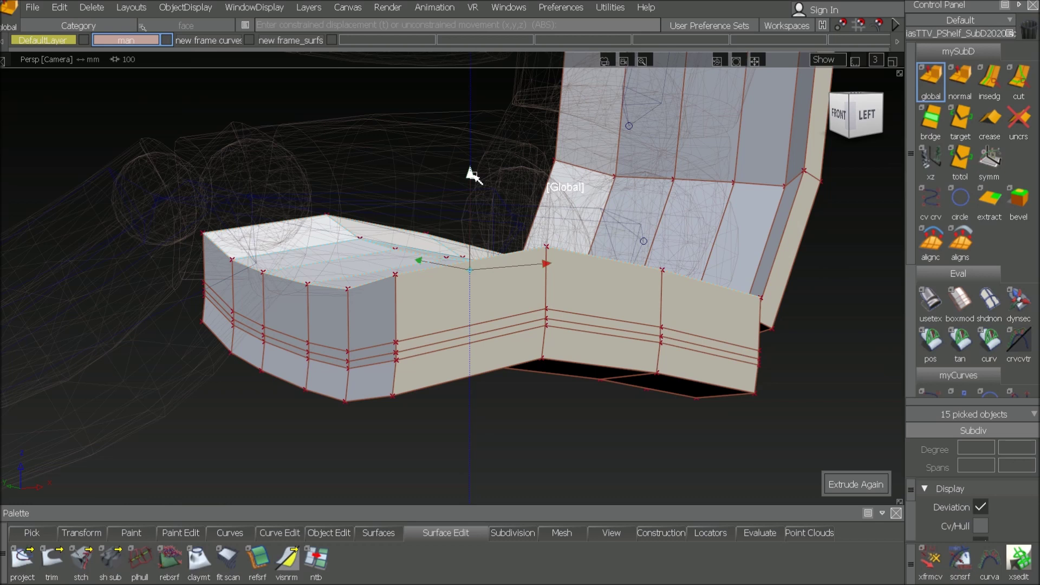
{"action": "left_click", "coordinate": [431, 120]}
Select the edge loop between the two thin seat sections and scale it inward to form a groove around the seat base.
{"action": "left_click_drag", "start_coordinate": [402, 222], "coordinate": [420, 225], "text": "alt+shift"}
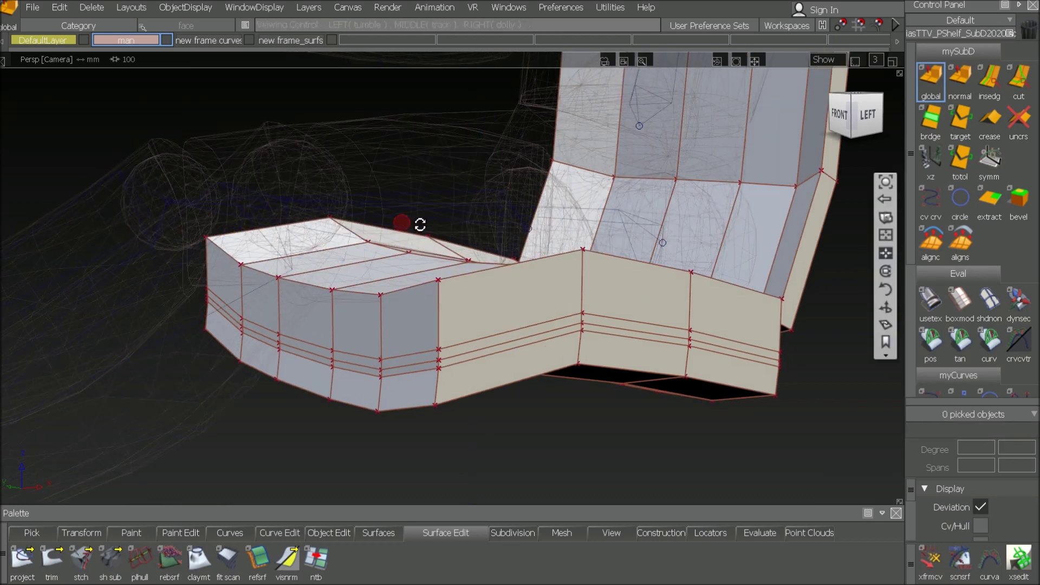
{"action": "left_click_drag", "start_coordinate": [409, 260], "coordinate": [401, 362], "text": "ctrl+shift"}
{"action": "right_click_drag", "start_coordinate": [403, 361], "coordinate": [406, 362], "text": "ctrl+shift"}
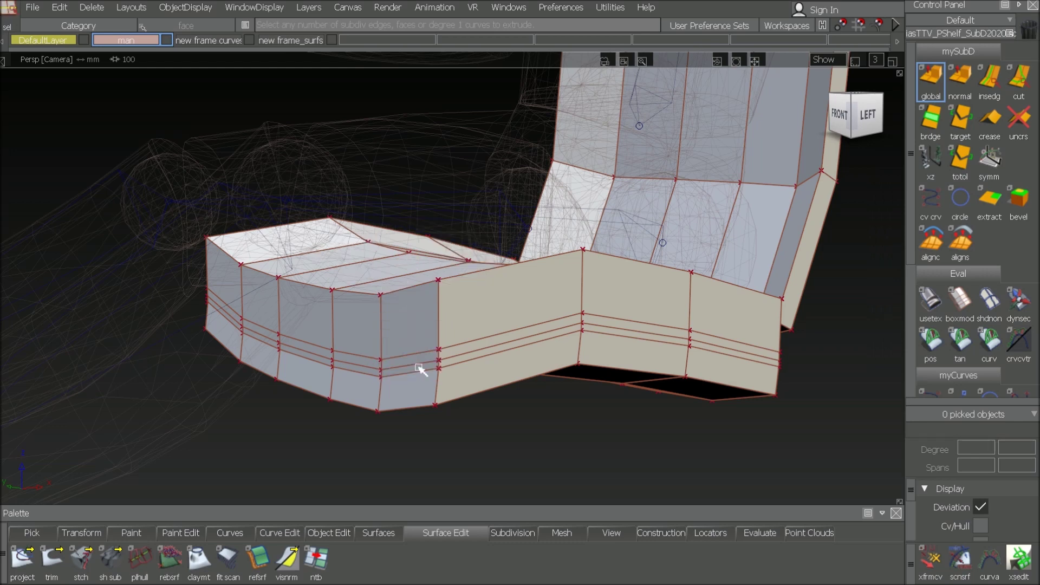
{"action": "left_click", "coordinate": [452, 360]}
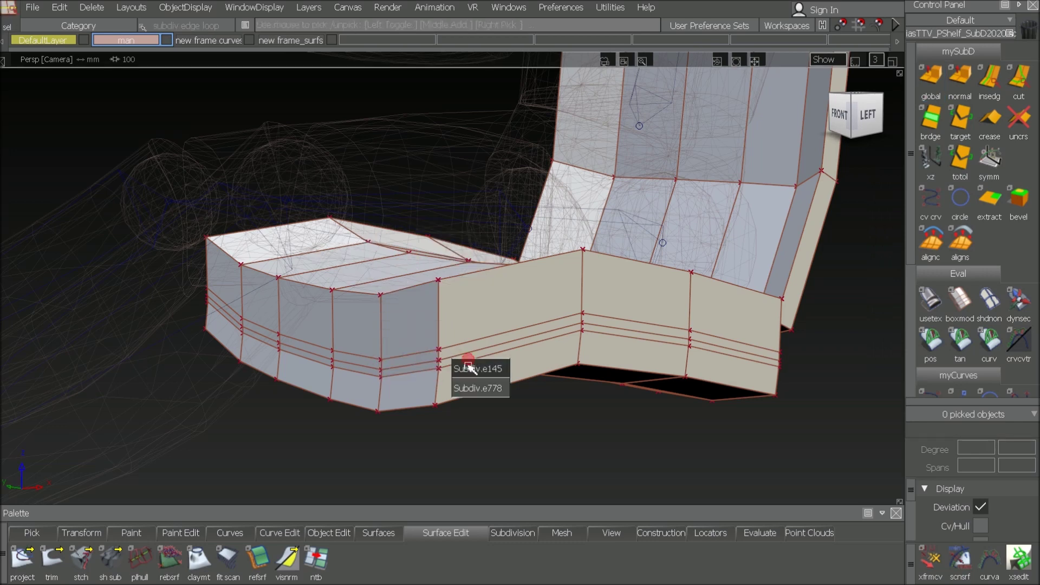
{"action": "left_click", "coordinate": [473, 389]}
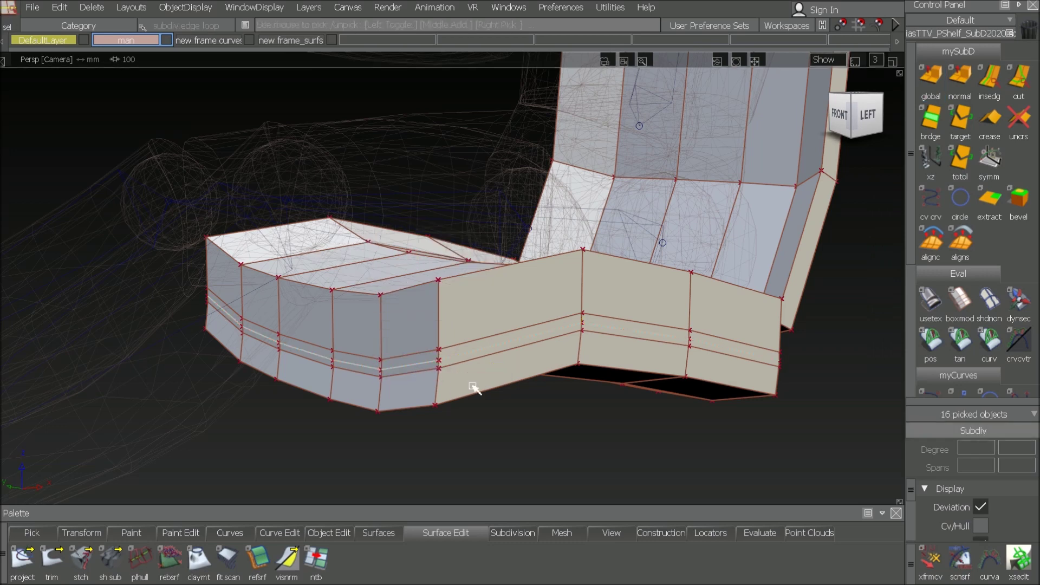
{"action": "middle_click_drag", "start_coordinate": [470, 363], "coordinate": [503, 413], "text": "ctrl+shift"}
{"action": "left_click_drag", "start_coordinate": [498, 414], "coordinate": [379, 478]}
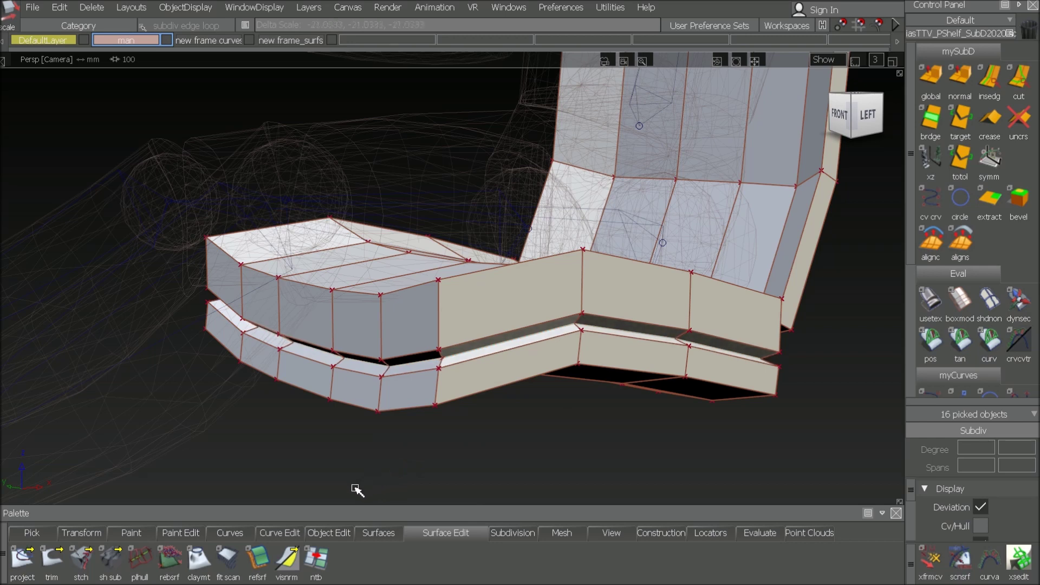
Crease the groove's inner edge loop and display the seat as a smooth surface, checking its profile from the side.
{"action": "left_click", "coordinate": [986, 130]}
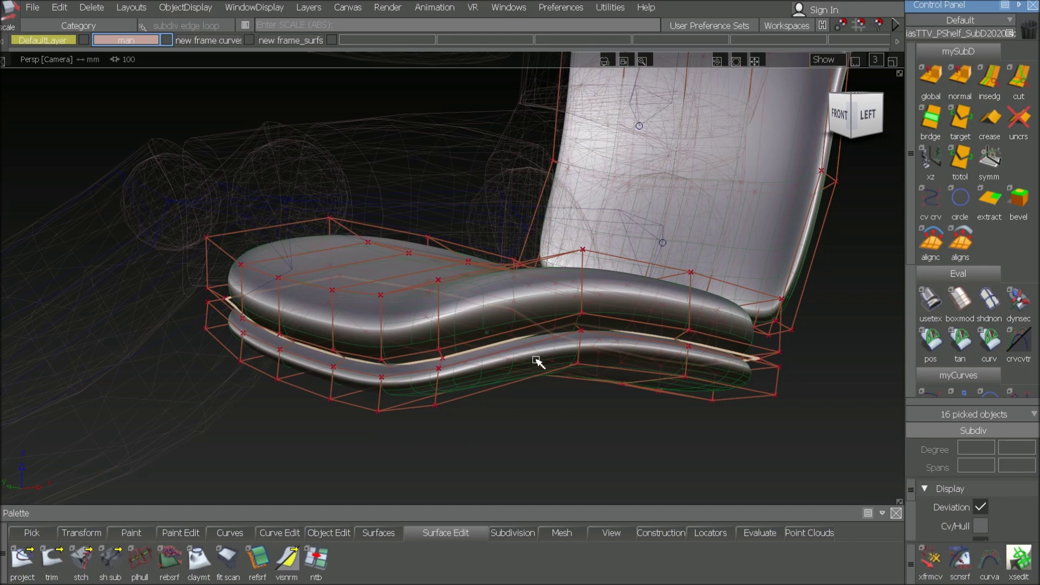
{"action": "left_click_drag", "start_coordinate": [537, 362], "coordinate": [385, 344], "text": "alt+shift"}
{"action": "middle_click_drag", "start_coordinate": [384, 347], "coordinate": [339, 376], "text": "alt+shift"}
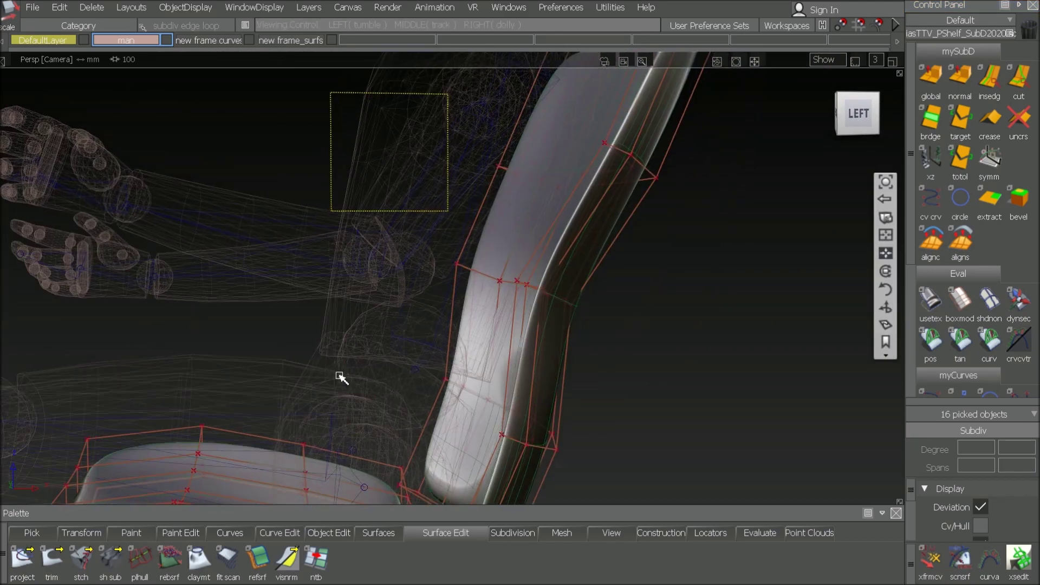
{"action": "right_click_drag", "start_coordinate": [339, 374], "coordinate": [310, 414], "text": "alt+shift"}
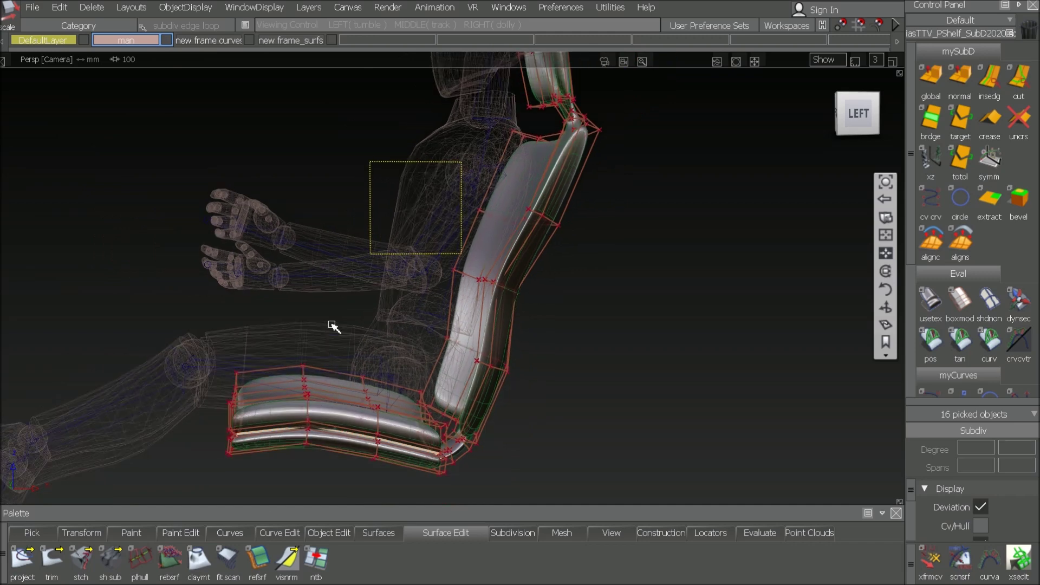
{"action": "middle_click_drag", "start_coordinate": [332, 324], "coordinate": [332, 334], "text": "alt+shift"}
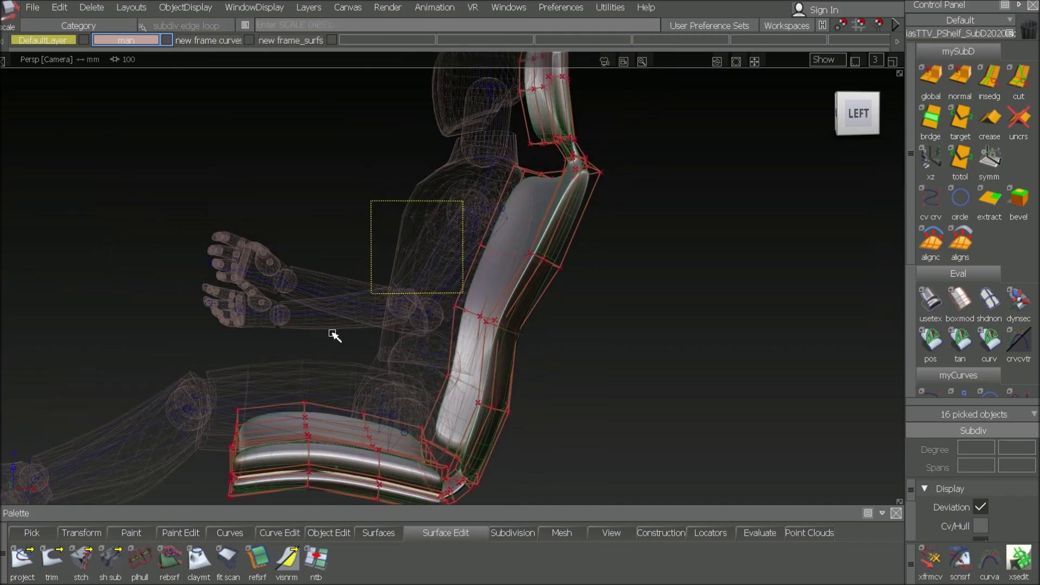
Display the seat as flat box faces, select all front faces of the backrest and extrude them forward in thin and thick sections.
{"action": "left_click", "coordinate": [959, 301]}
{"action": "left_click_drag", "start_coordinate": [494, 350], "coordinate": [606, 377], "text": "alt+shift"}
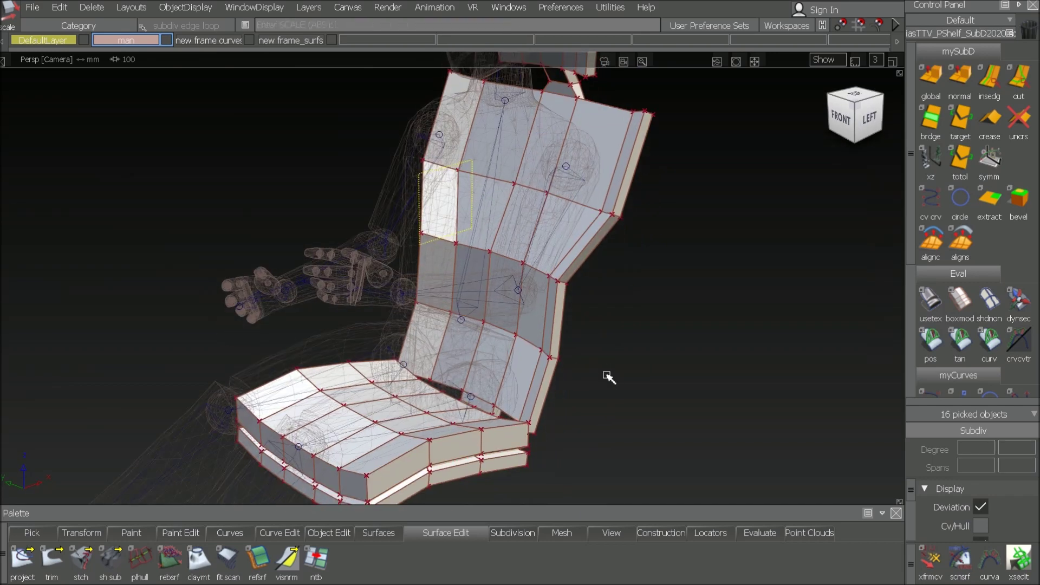
{"action": "left_click_drag", "start_coordinate": [608, 375], "coordinate": [598, 464], "text": "ctrl+shift"}
{"action": "left_click_drag", "start_coordinate": [426, 391], "coordinate": [494, 353]}
{"action": "left_click", "coordinate": [559, 384]}
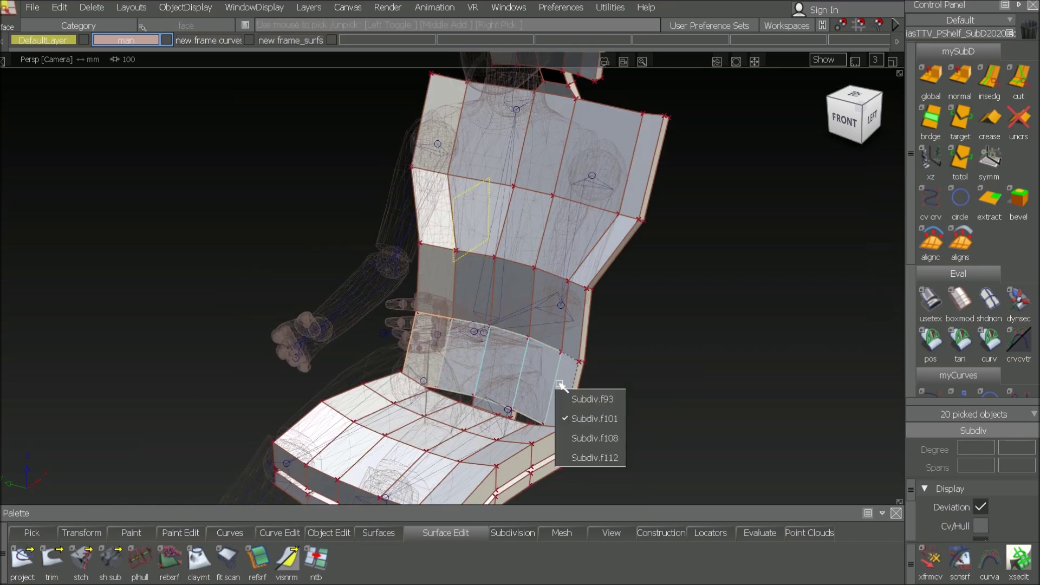
{"action": "left_click", "coordinate": [594, 418]}
{"action": "left_click", "coordinate": [525, 309]}
{"action": "left_click", "coordinate": [563, 320]}
{"action": "left_click", "coordinate": [436, 211]}
{"action": "left_click", "coordinate": [534, 230]}
{"action": "left_click", "coordinate": [488, 130]}
{"action": "left_click_drag", "start_coordinate": [628, 301], "coordinate": [543, 304], "text": "alt+shift"}
{"action": "left_click", "coordinate": [930, 81]}
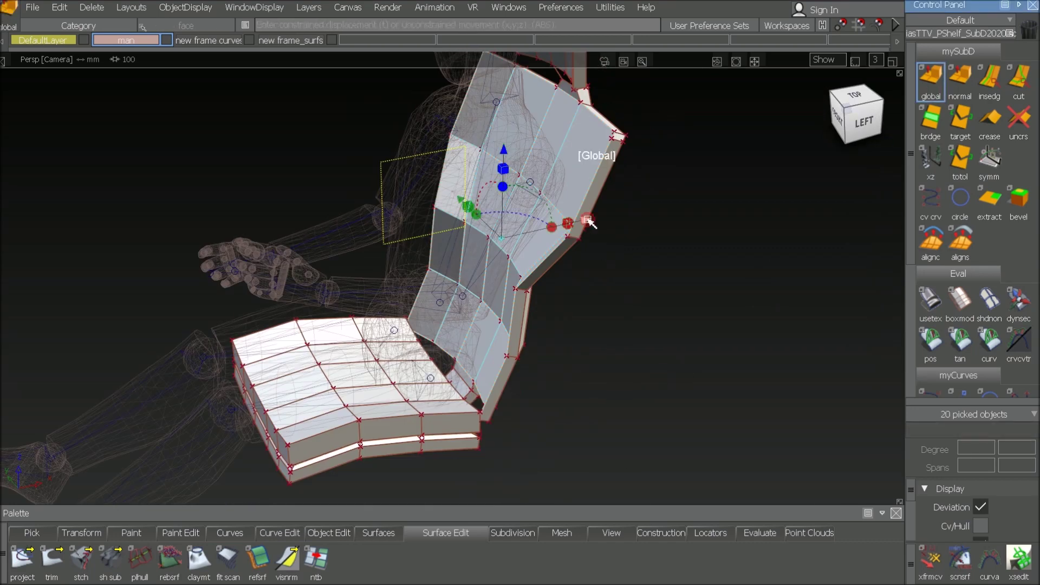
{"action": "left_click_drag", "start_coordinate": [587, 220], "coordinate": [552, 316]}
Scale the edge loop between the backrest's thin sections inward into a creased groove and display the seat as a smooth surface.
{"action": "left_click", "coordinate": [583, 192]}
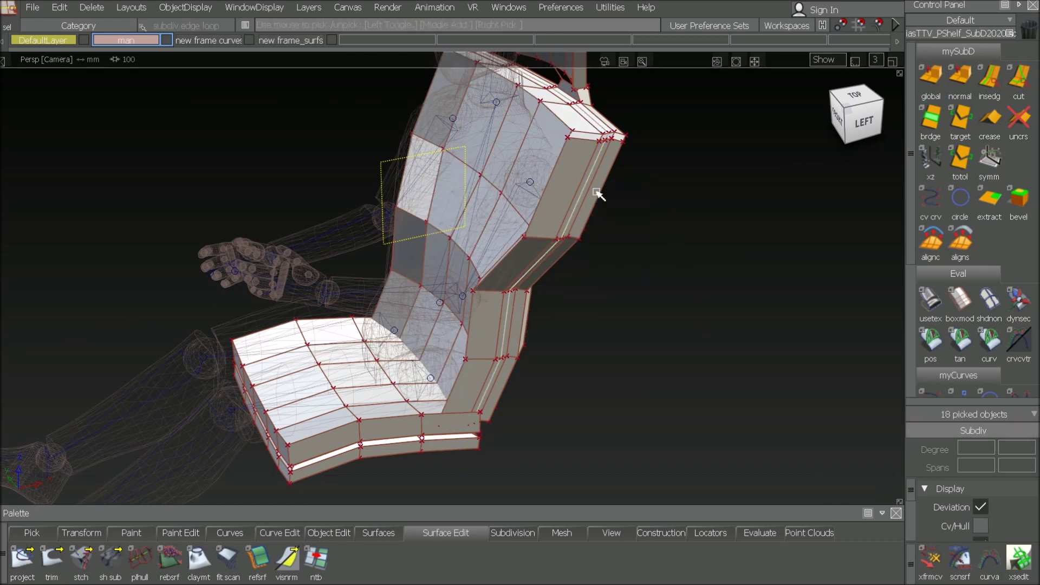
{"action": "middle_click_drag", "start_coordinate": [656, 279], "coordinate": [577, 277], "text": "ctrl+shift"}
{"action": "left_click_drag", "start_coordinate": [612, 330], "coordinate": [588, 337]}
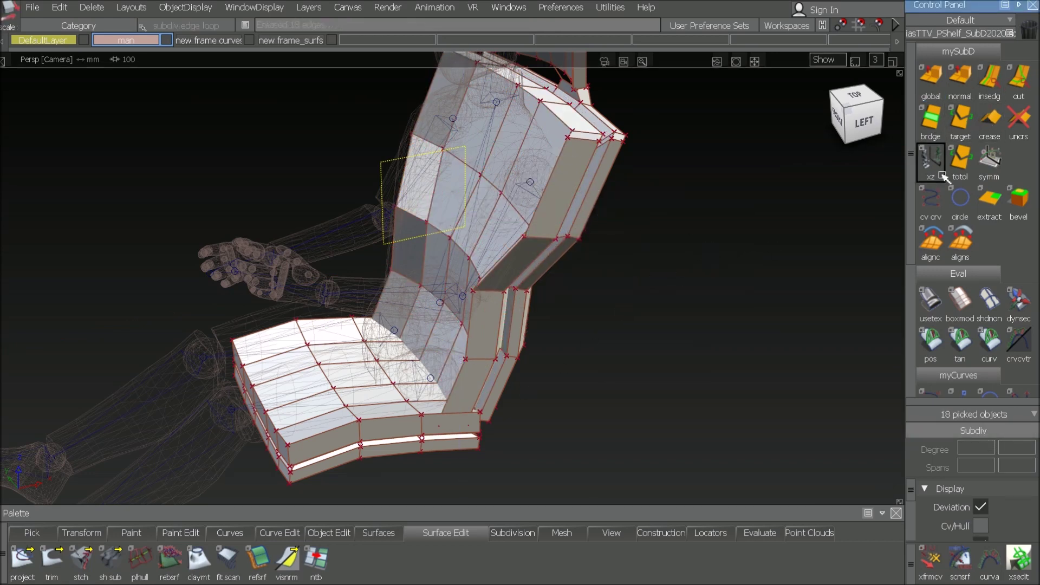
{"action": "left_click", "coordinate": [930, 305]}
{"action": "left_click_drag", "start_coordinate": [626, 410], "coordinate": [545, 335], "text": "alt+shift"}
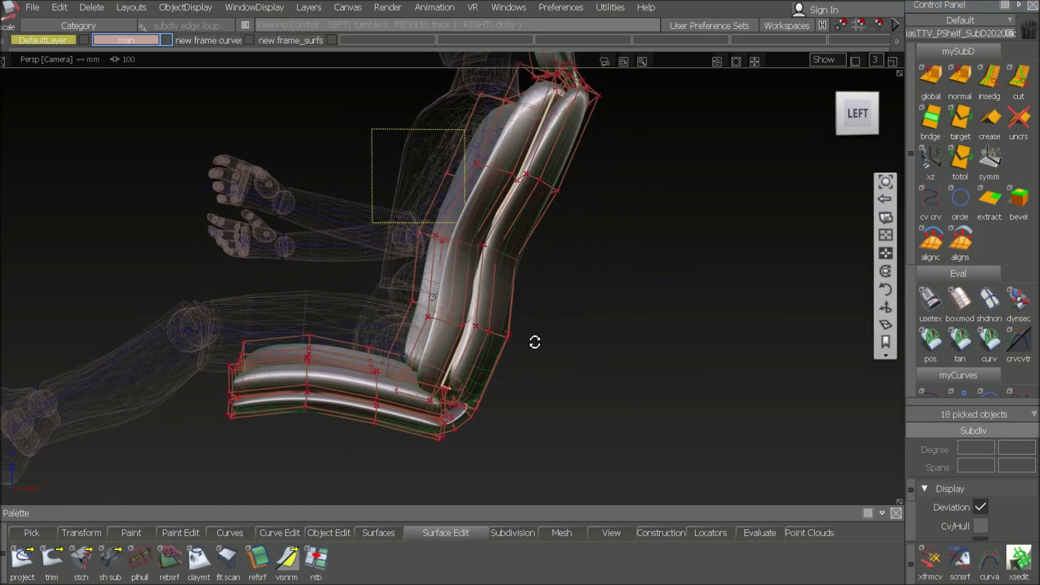
{"action": "middle_click_drag", "start_coordinate": [669, 73], "coordinate": [585, 346], "text": "alt+shift"}
{"action": "right_click_drag", "start_coordinate": [585, 346], "coordinate": [541, 292], "text": "alt+shift"}
Return to flat box display, select all front faces of the headrest and extrude them forward in thin and thick sections.
{"action": "left_click", "coordinate": [960, 301]}
{"action": "left_click_drag", "start_coordinate": [574, 325], "coordinate": [632, 411], "text": "alt+shift"}
{"action": "left_click", "coordinate": [452, 399]}
{"action": "left_click_drag", "start_coordinate": [517, 412], "coordinate": [596, 325], "text": "alt+shift"}
{"action": "left_click", "coordinate": [487, 306]}
{"action": "left_click", "coordinate": [374, 300]}
{"action": "left_click", "coordinate": [594, 238]}
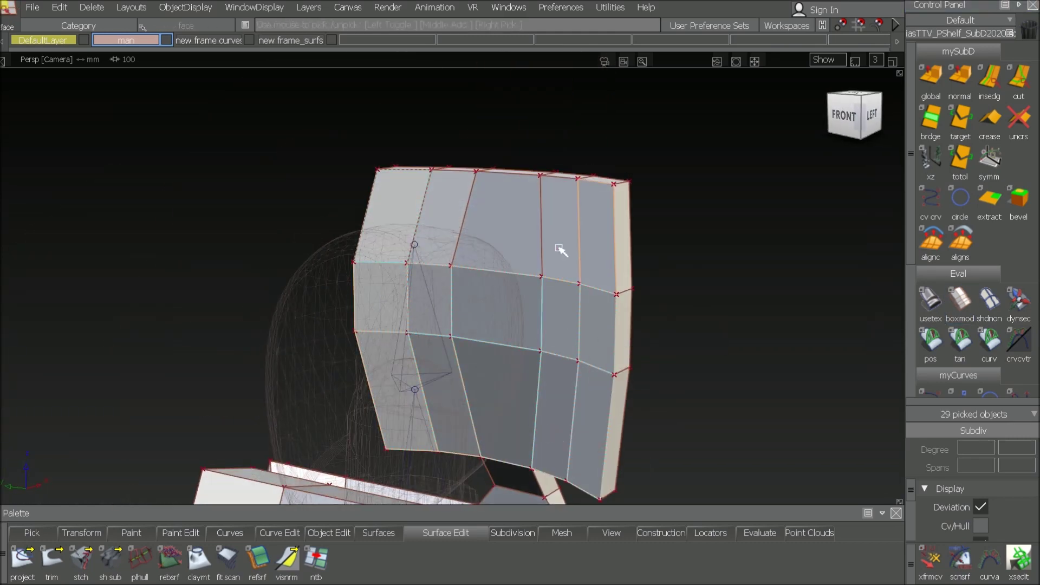
{"action": "left_click", "coordinate": [559, 246]}
{"action": "left_click", "coordinate": [509, 233]}
{"action": "left_click", "coordinate": [444, 222]}
{"action": "left_click", "coordinate": [395, 217]}
{"action": "left_click", "coordinate": [931, 81]}
{"action": "left_click_drag", "start_coordinate": [584, 417], "coordinate": [464, 430], "text": "alt+shift"}
{"action": "left_click_drag", "start_coordinate": [590, 315], "coordinate": [545, 244]}
Scale the edge loop between the headrest's thin sections inward to form a groove and check the smooth seat from the side.
{"action": "left_click_drag", "start_coordinate": [550, 242], "coordinate": [544, 349], "text": "ctrl+shift"}
{"action": "left_click", "coordinate": [532, 300]}
{"action": "middle_click_drag", "start_coordinate": [617, 378], "coordinate": [618, 415], "text": "ctrl+shift"}
{"action": "left_click_drag", "start_coordinate": [617, 416], "coordinate": [574, 416]}
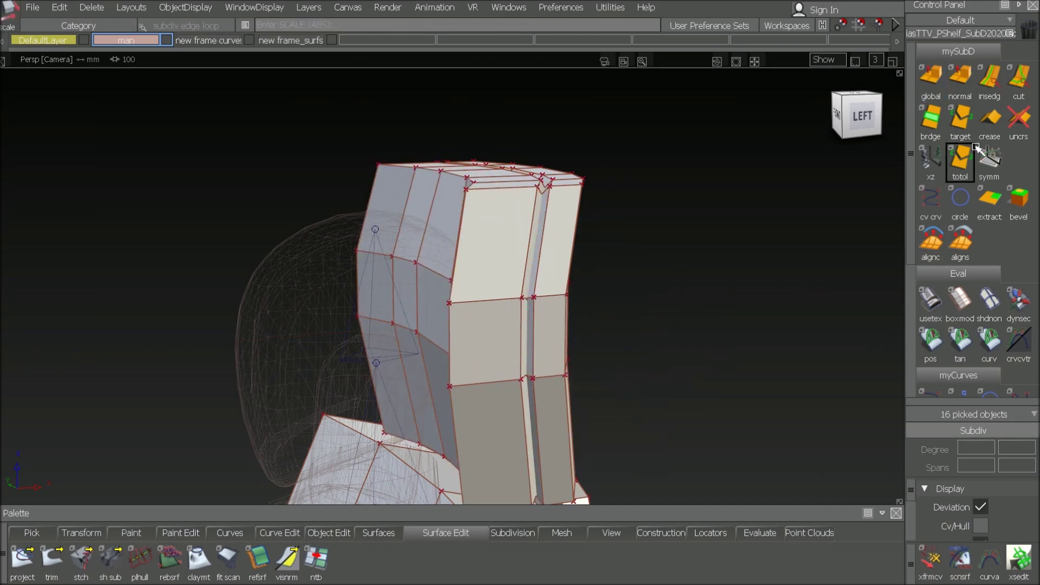
{"action": "left_click", "coordinate": [929, 302]}
{"action": "mouse_move", "coordinate": [635, 230]}
{"action": "right_mouse_down", "text": "alt+shift"}
{"action": "mouse_move", "coordinate": [619, 258]}
{"action": "mouse_move", "coordinate": [627, 318]}
{"action": "mouse_move", "coordinate": [580, 380]}
{"action": "right_mouse_up", "text": "alt+shift"}
{"action": "mouse_move", "coordinate": [580, 381]}
{"action": "middle_mouse_down", "text": "alt+shift"}
{"action": "mouse_move", "coordinate": [594, 353]}
{"action": "mouse_move", "coordinate": [590, 365]}
{"action": "middle_mouse_up", "text": "alt+shift"}
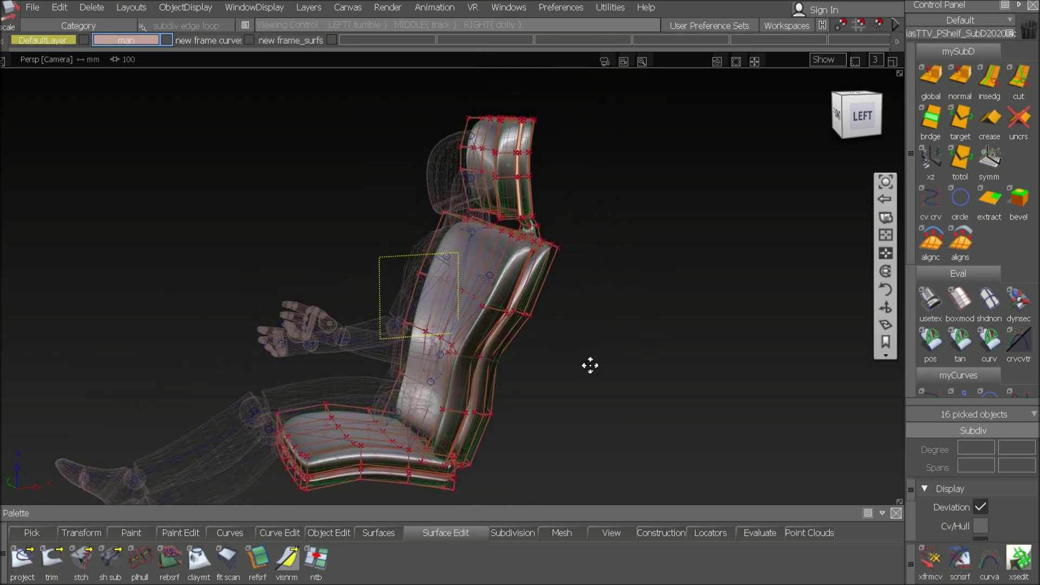
{"action": "left_click_drag", "start_coordinate": [589, 365], "coordinate": [512, 342], "text": "alt+shift"}
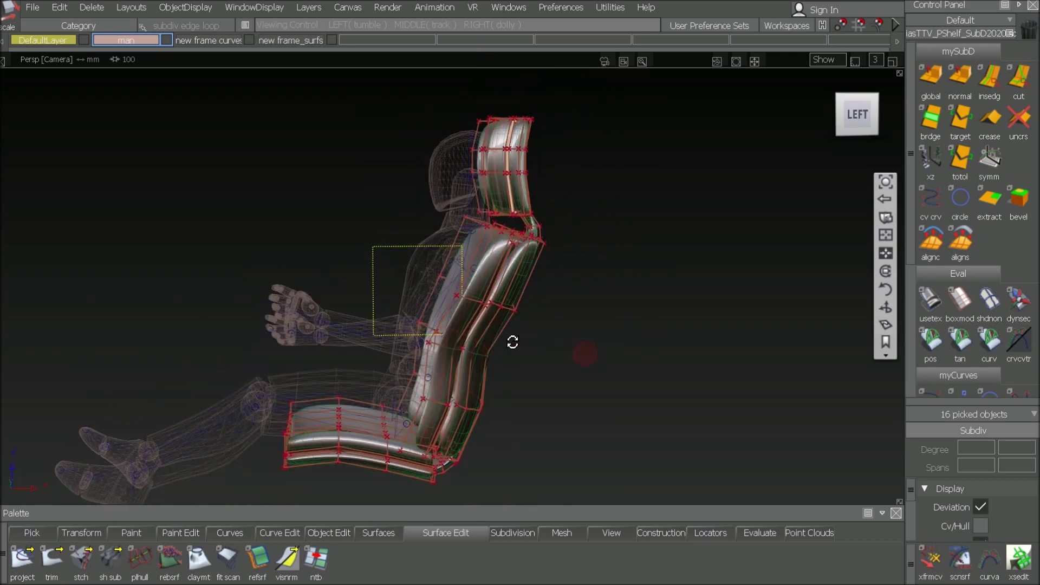
Switch the man layer from template back to its normal shaded state to compare the mannequin with the seat.
{"action": "right_click", "coordinate": [142, 41]}
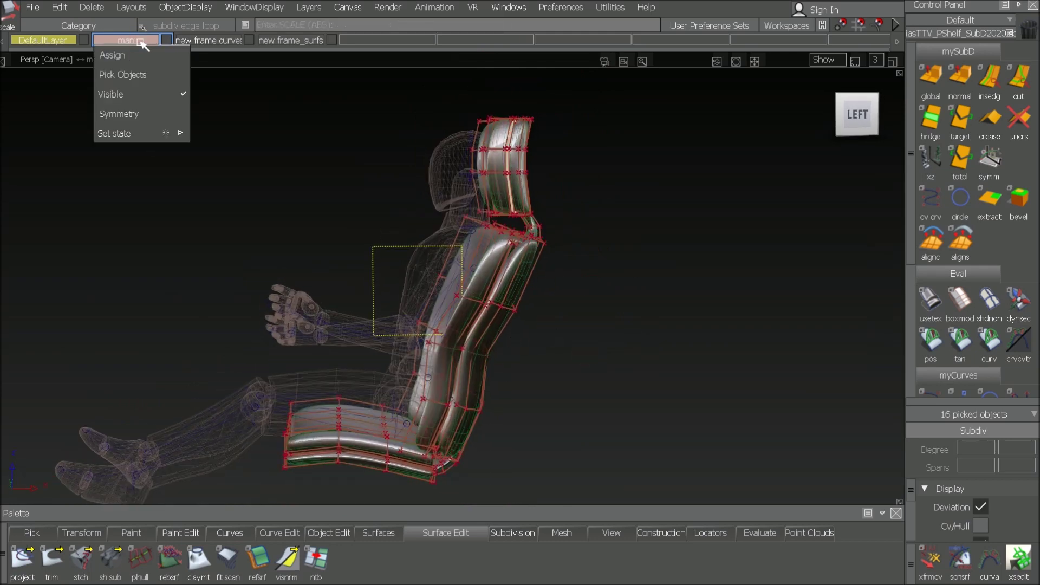
{"action": "left_click", "coordinate": [140, 43]}
{"action": "mouse_move", "coordinate": [460, 296]}
{"action": "left_mouse_down", "text": "alt+shift"}
{"action": "mouse_move", "coordinate": [538, 309]}
{"action": "mouse_move", "coordinate": [859, 313]}
{"action": "mouse_move", "coordinate": [333, 300]}
{"action": "mouse_move", "coordinate": [439, 311]}
{"action": "mouse_move", "coordinate": [476, 301]}
{"action": "left_mouse_up", "text": "alt+shift"}
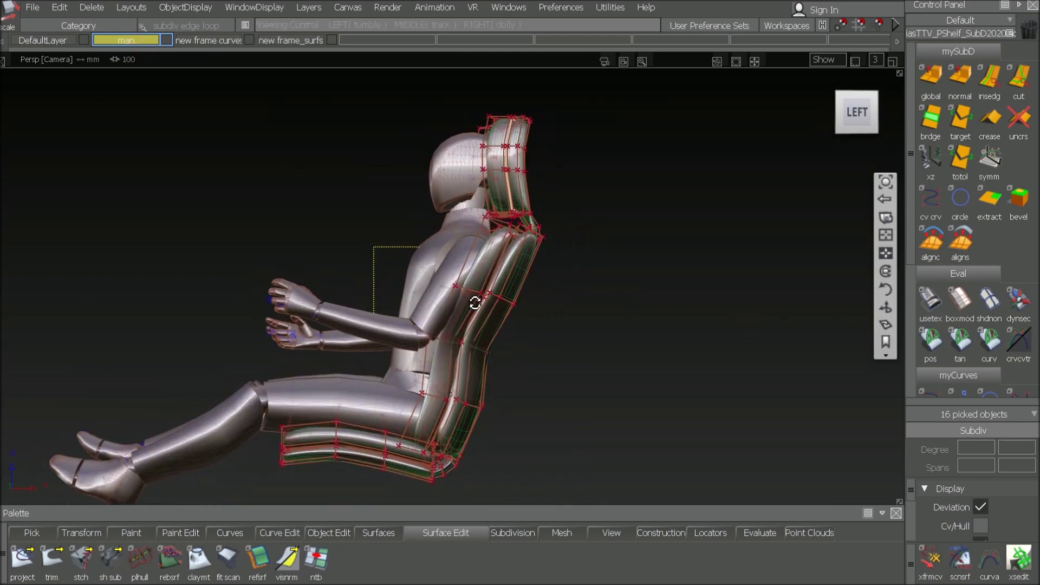
Pick the control points on both sides of the backrest at chest height and scale them outward in Y to widen it.
{"action": "left_click", "coordinate": [599, 379]}
{"action": "left_click_drag", "start_coordinate": [562, 295], "coordinate": [520, 318], "text": "ctrl+shift"}
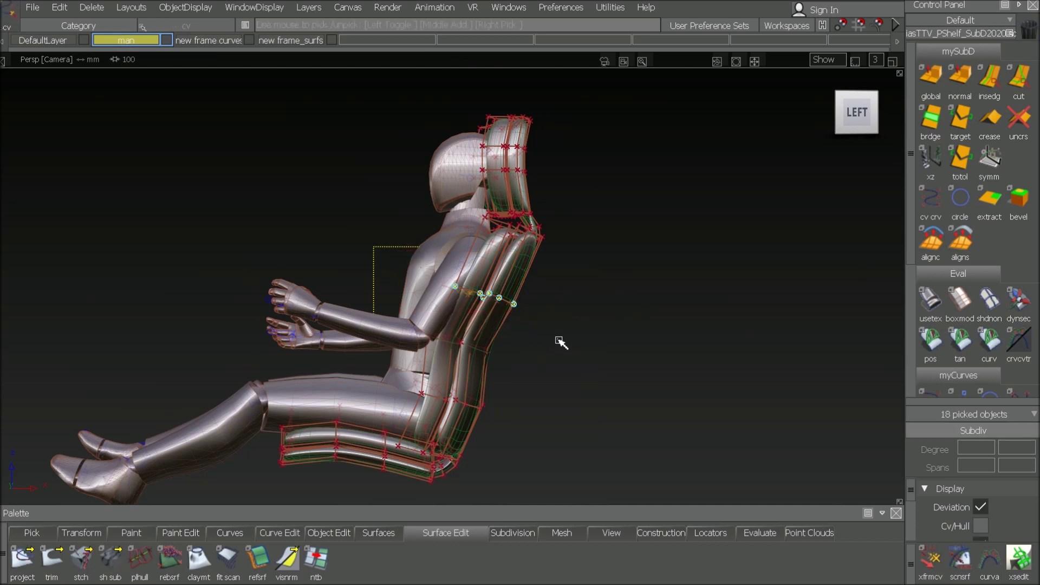
{"action": "middle_click_drag", "start_coordinate": [559, 340], "coordinate": [561, 377], "text": "ctrl+shift"}
{"action": "left_click_drag", "start_coordinate": [563, 378], "coordinate": [693, 430], "text": "alt+shift"}
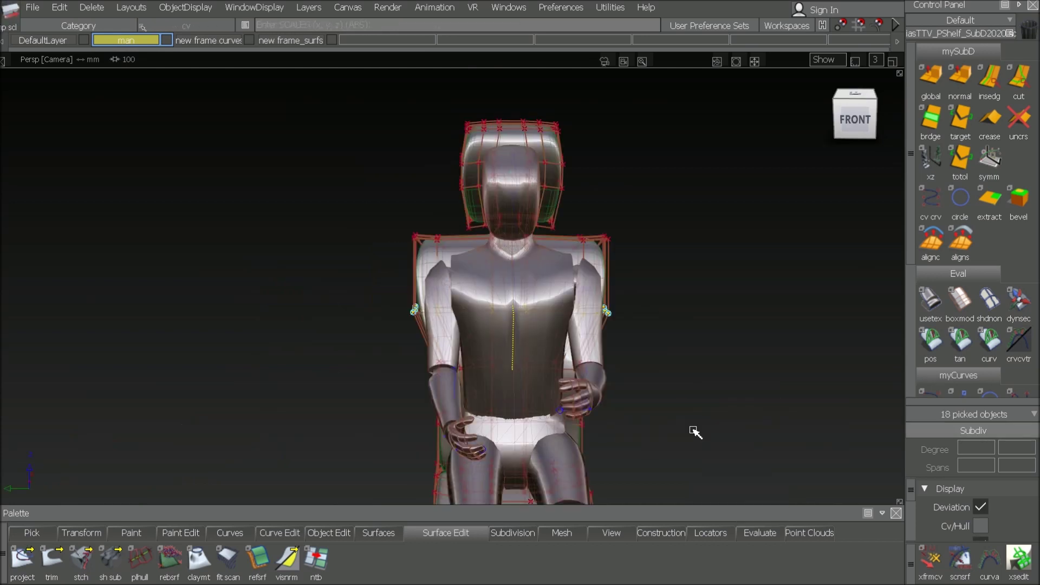
{"action": "middle_click_drag", "start_coordinate": [698, 430], "coordinate": [1013, 442]}
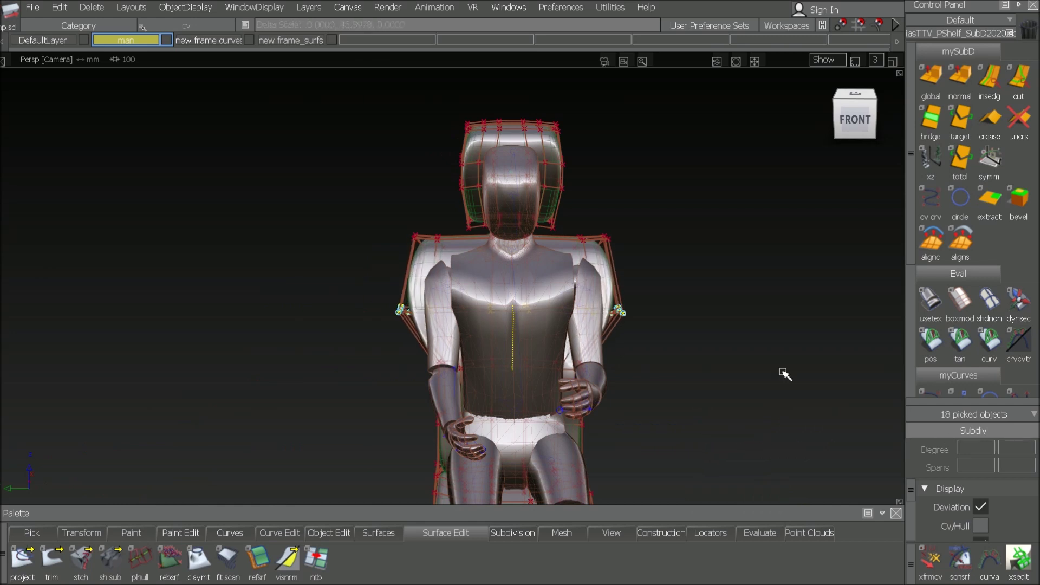
{"action": "left_click_drag", "start_coordinate": [796, 360], "coordinate": [360, 317], "text": "alt+shift"}
{"action": "right_click_drag", "start_coordinate": [415, 340], "coordinate": [427, 323], "text": "alt+shift"}
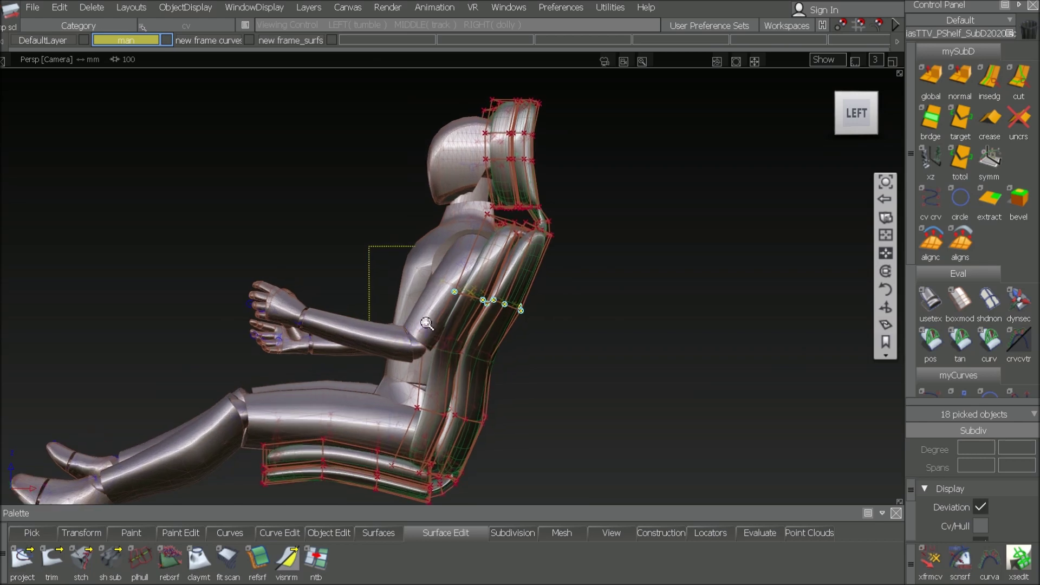
Clear the control point selection and hide the man layer to show only the seat.
{"action": "left_click_drag", "start_coordinate": [427, 323], "coordinate": [422, 279], "text": "ctrl+shift"}
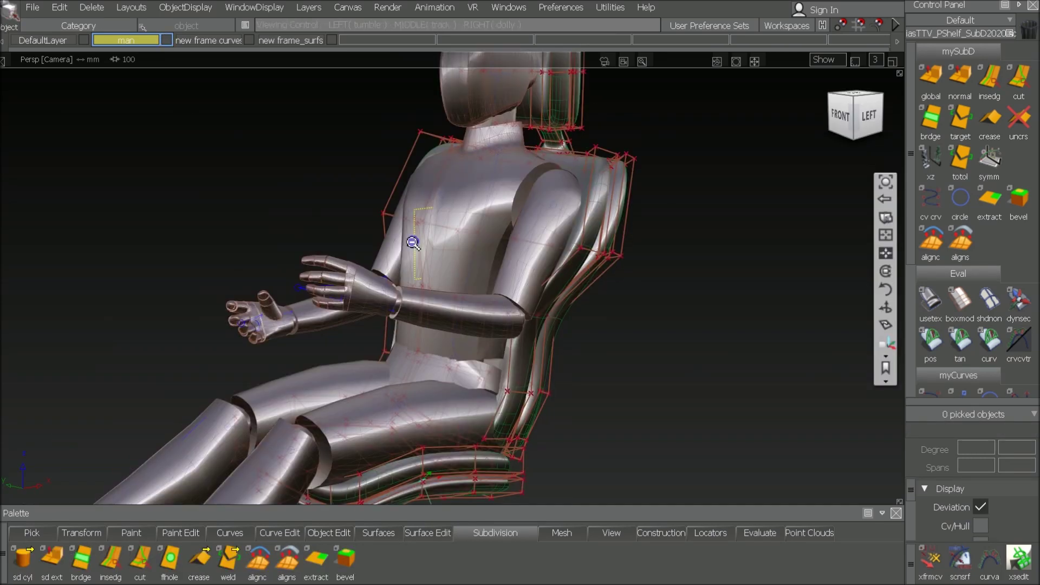
{"action": "right_click_drag", "start_coordinate": [414, 241], "coordinate": [412, 253], "text": "alt+shift"}
{"action": "middle_click_drag", "start_coordinate": [413, 253], "coordinate": [419, 242], "text": "alt+shift"}
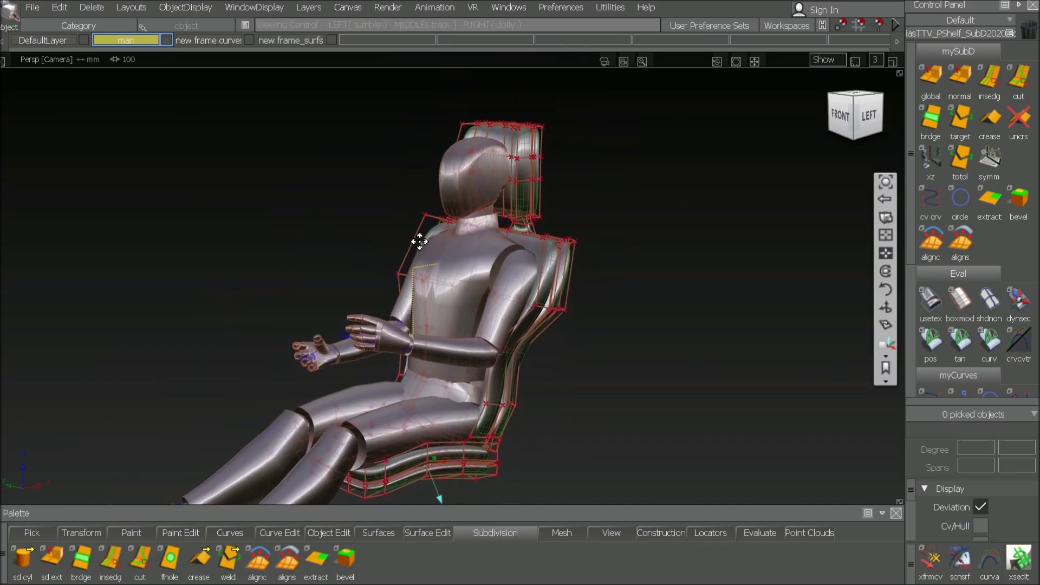
{"action": "left_click", "coordinate": [167, 41]}
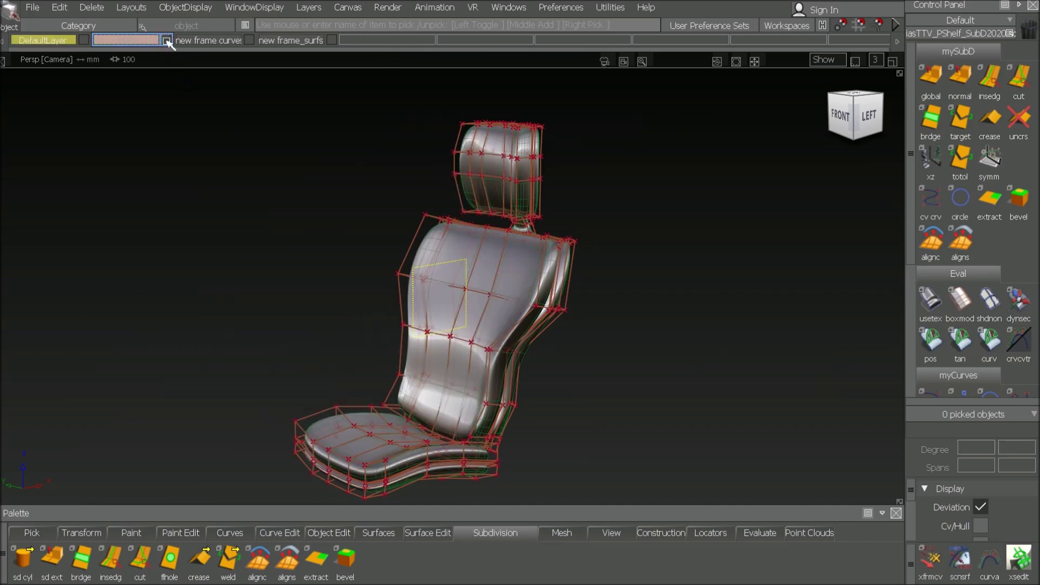
Pick a central top face of the seat base, grow the selection over the upper cushion and extract it as a separate subdivision body.
{"action": "middle_click_drag", "start_coordinate": [485, 461], "coordinate": [613, 320], "text": "alt+shift"}
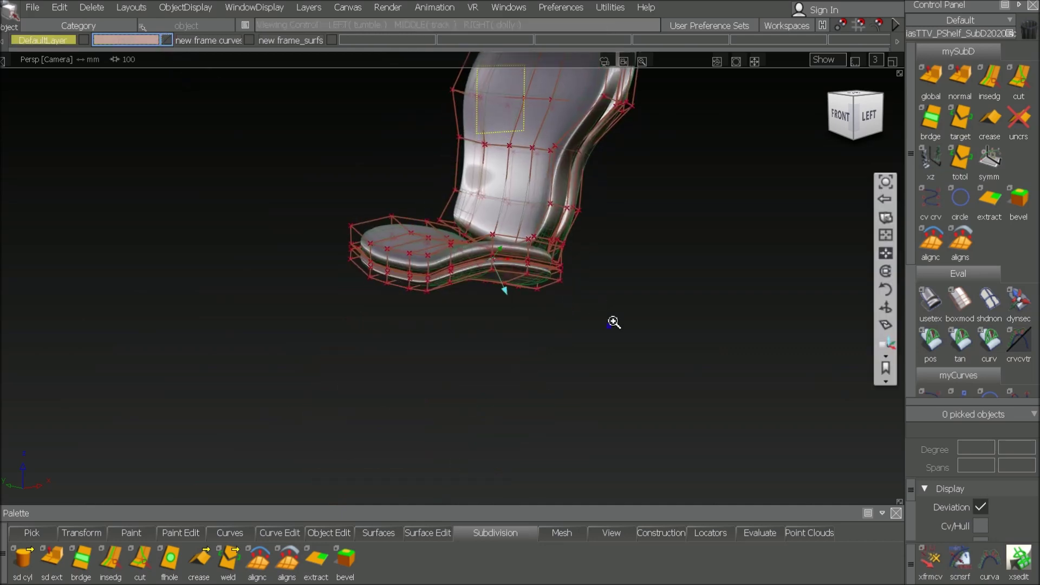
{"action": "right_click_drag", "start_coordinate": [612, 320], "coordinate": [636, 286], "text": "alt+shift"}
{"action": "left_click_drag", "start_coordinate": [616, 296], "coordinate": [608, 368], "text": "alt+shift"}
{"action": "right_click_drag", "start_coordinate": [608, 368], "coordinate": [603, 393], "text": "alt+shift"}
{"action": "middle_click_drag", "start_coordinate": [603, 394], "coordinate": [609, 429], "text": "alt+shift"}
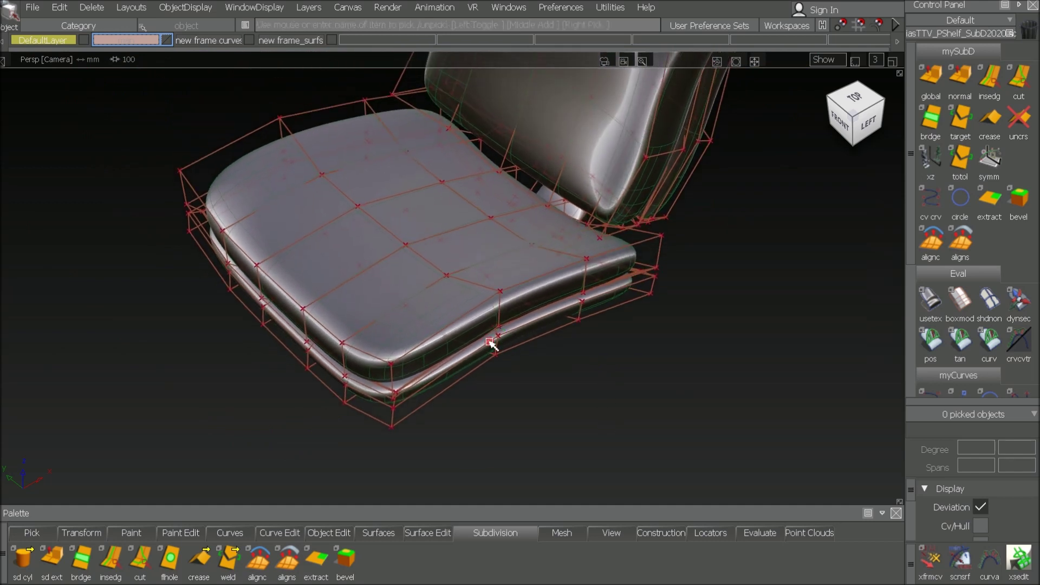
{"action": "left_click_drag", "start_coordinate": [489, 341], "coordinate": [489, 440], "text": "ctrl+shift"}
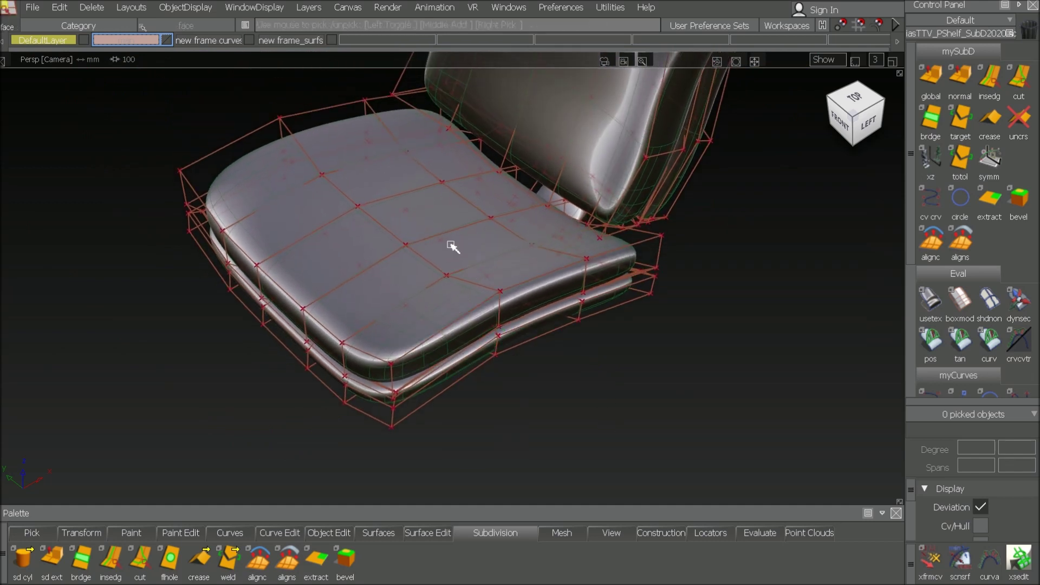
{"action": "left_click", "coordinate": [410, 233]}
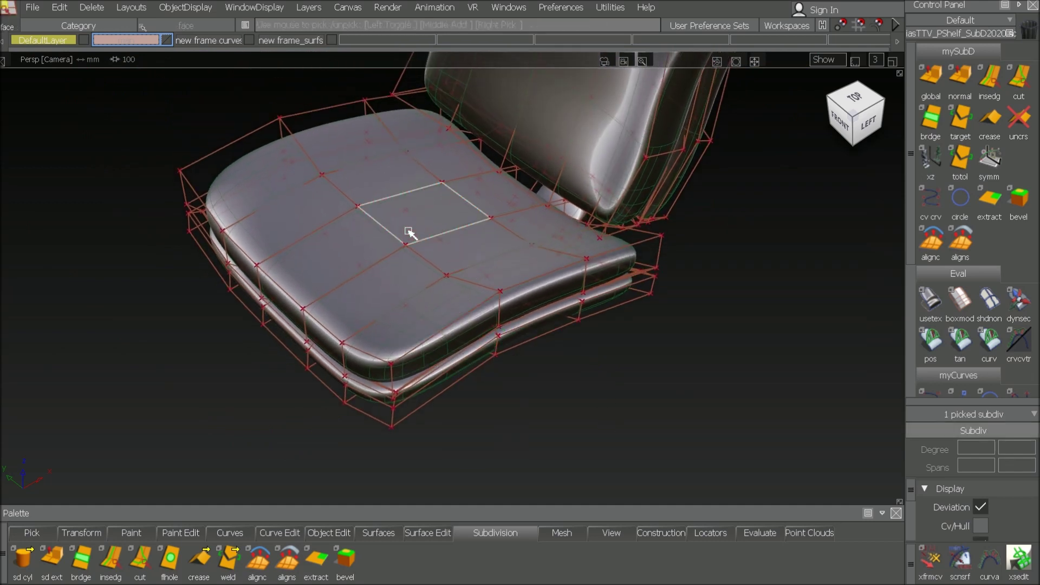
{"action": "left_click", "coordinate": [25, 534]}
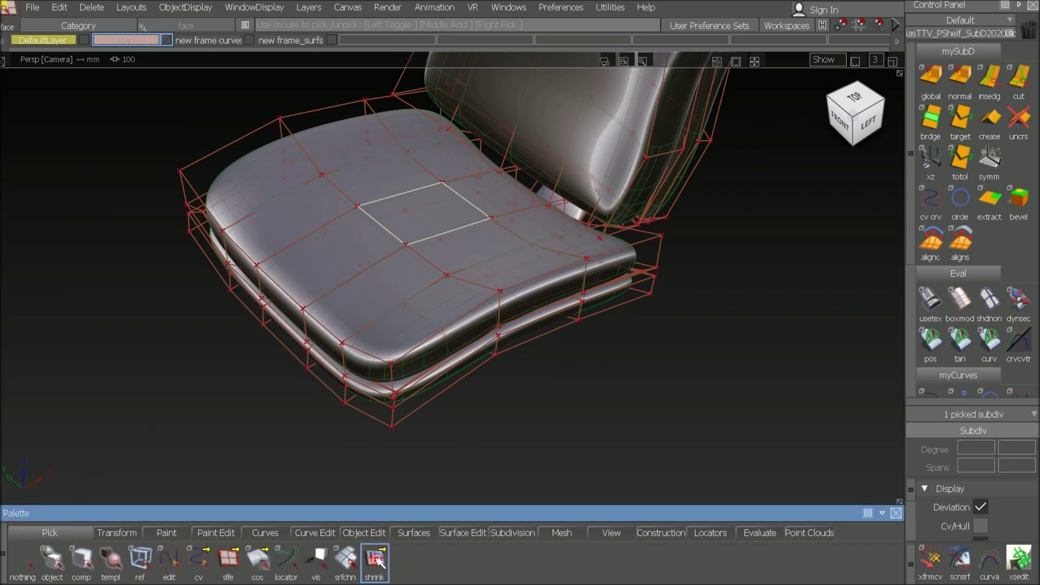
{"action": "left_click_drag", "start_coordinate": [375, 559], "coordinate": [374, 536]}
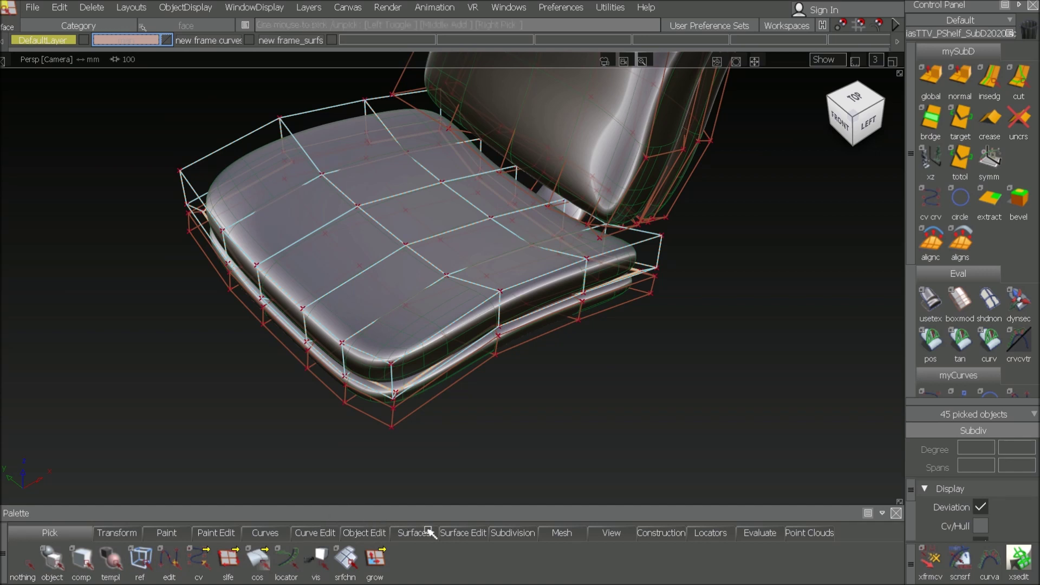
{"action": "left_click", "coordinate": [501, 534]}
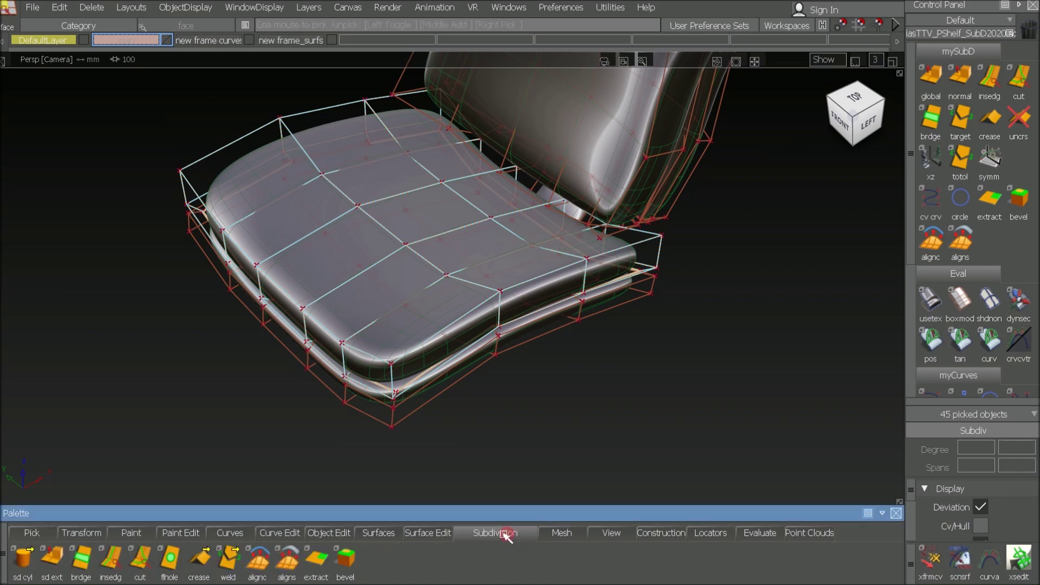
{"action": "left_click", "coordinate": [316, 568]}
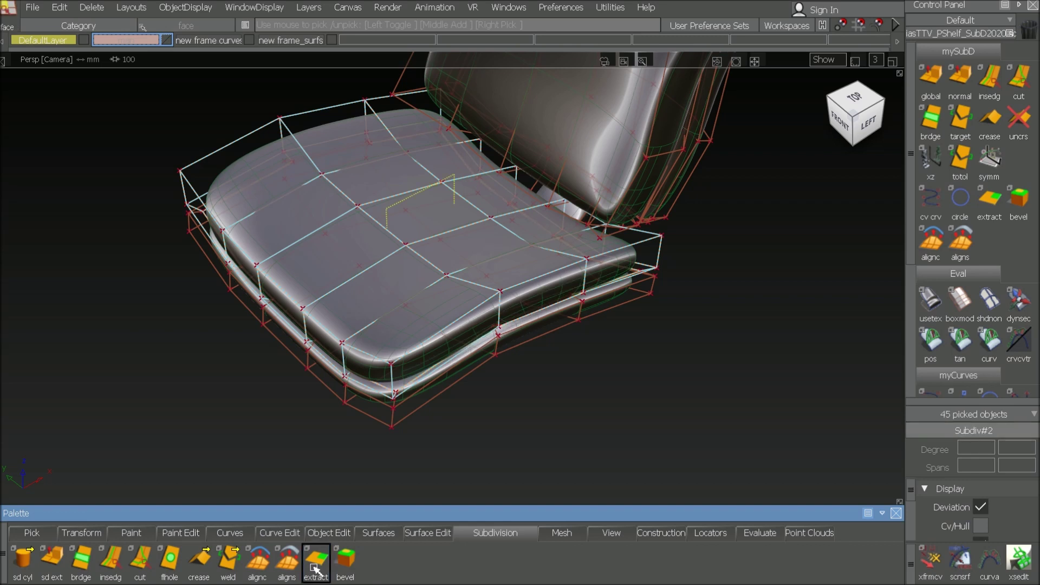
Select the extracted seat cushion and apply the multi-color diagnostic shading to it.
{"action": "left_click_drag", "start_coordinate": [545, 379], "coordinate": [560, 331], "text": "ctrl+shift"}
{"action": "left_click", "coordinate": [516, 287]}
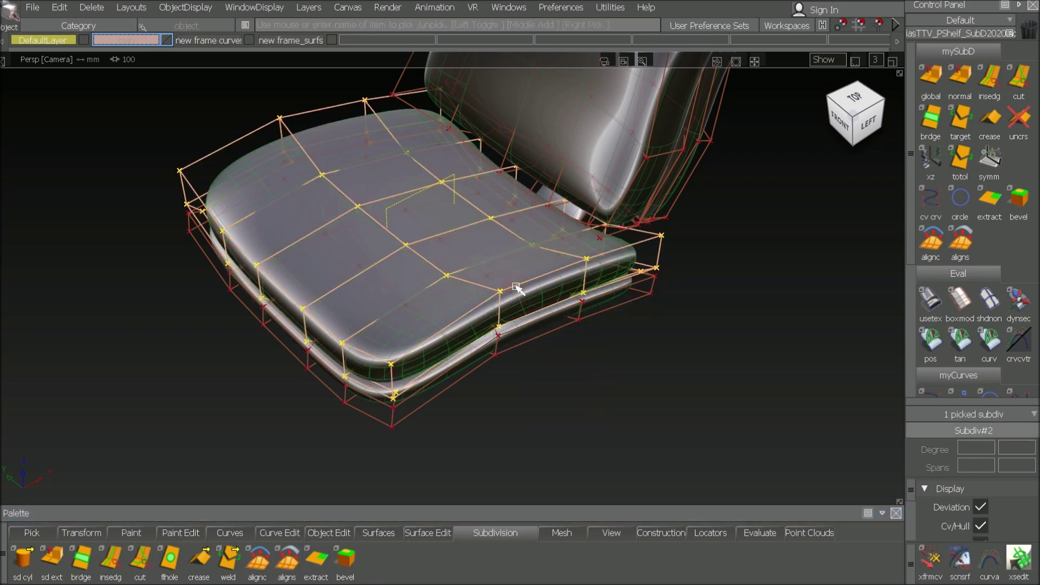
{"action": "double_click", "coordinate": [930, 298]}
{"action": "left_click", "coordinate": [117, 239]}
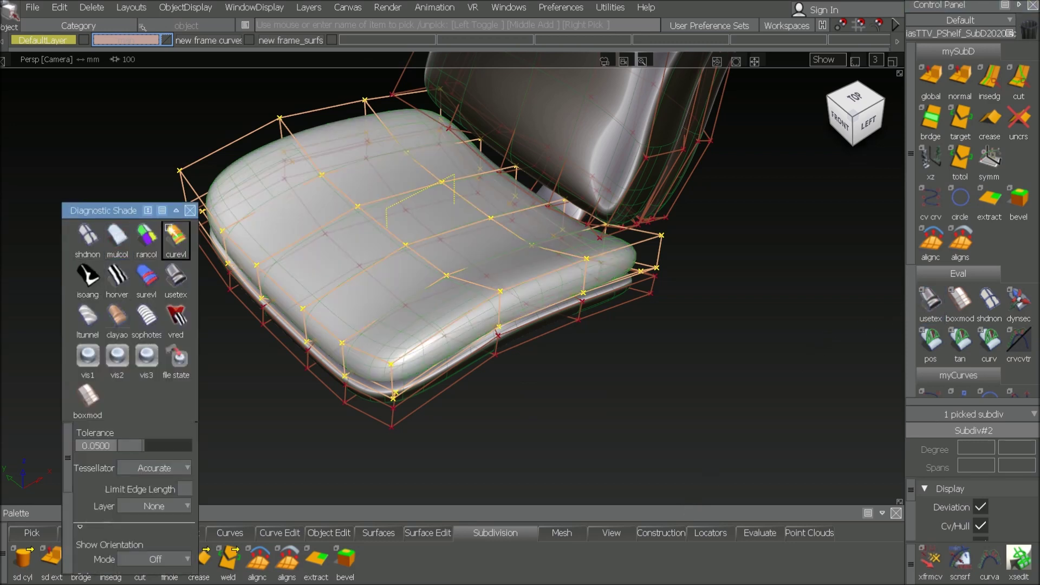
{"action": "left_click", "coordinate": [189, 210]}
Clear the seat cushion selection, pick a central front face of the backrest and grow the selection over the whole backrest cushion.
{"action": "left_click_drag", "start_coordinate": [204, 217], "coordinate": [238, 190], "text": "alt+shift"}
{"action": "middle_click_drag", "start_coordinate": [238, 190], "coordinate": [283, 378], "text": "alt+shift"}
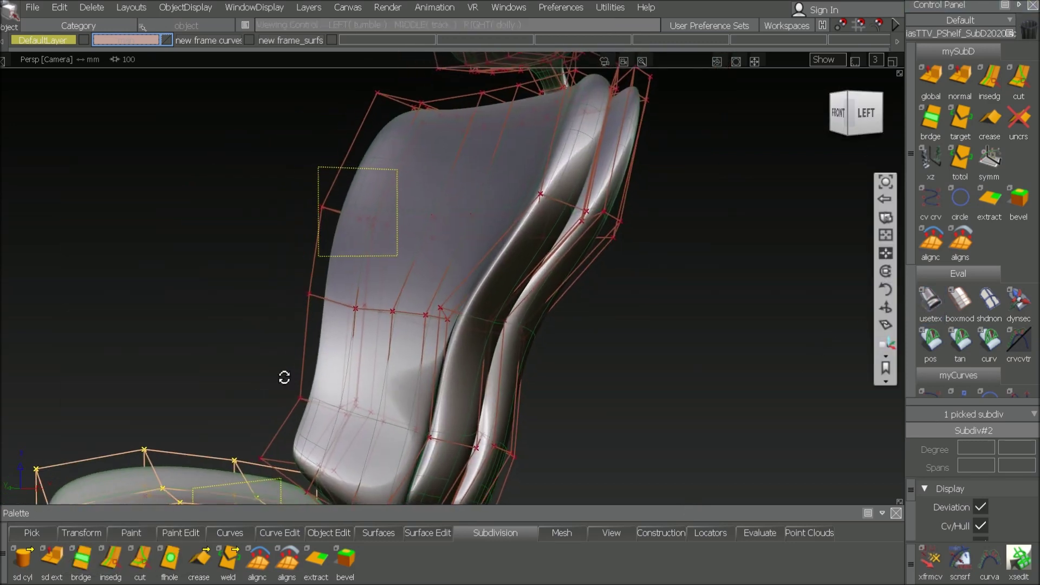
{"action": "left_click_drag", "start_coordinate": [283, 378], "coordinate": [306, 389], "text": "alt+shift"}
{"action": "right_click_drag", "start_coordinate": [326, 388], "coordinate": [315, 409], "text": "alt+shift"}
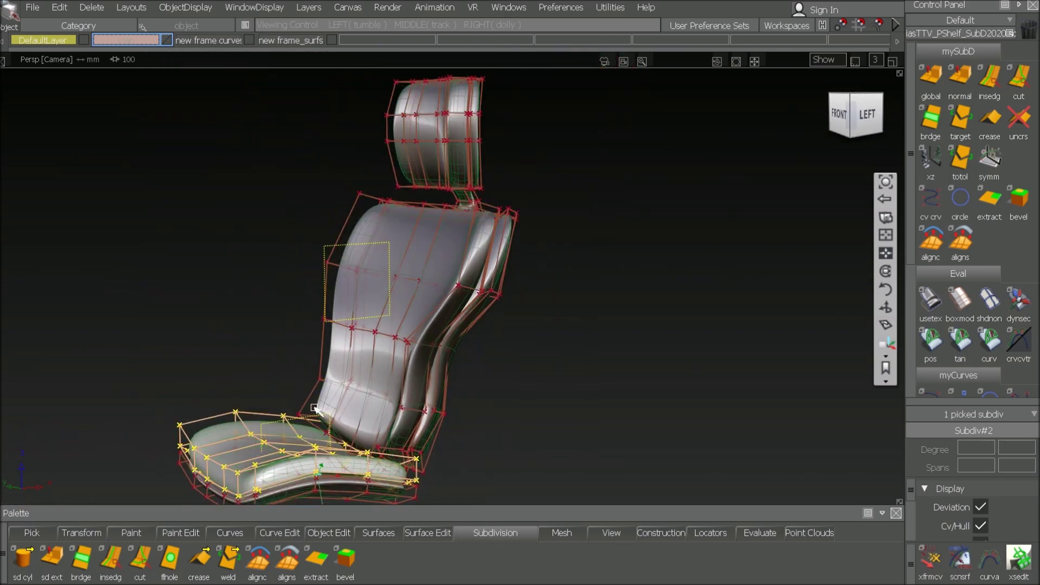
{"action": "middle_click_drag", "start_coordinate": [327, 386], "coordinate": [348, 412], "text": "alt+shift"}
{"action": "left_click_drag", "start_coordinate": [349, 412], "coordinate": [352, 429], "text": "alt+shift"}
{"action": "right_click_drag", "start_coordinate": [352, 429], "coordinate": [358, 418], "text": "alt+shift"}
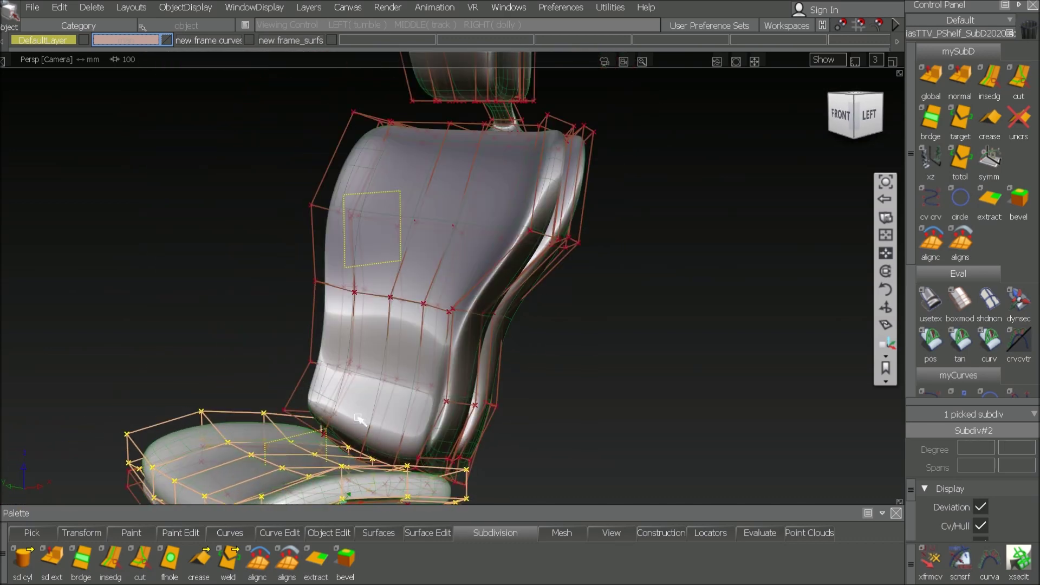
{"action": "left_click_drag", "start_coordinate": [349, 388], "coordinate": [348, 298], "text": "ctrl+shift"}
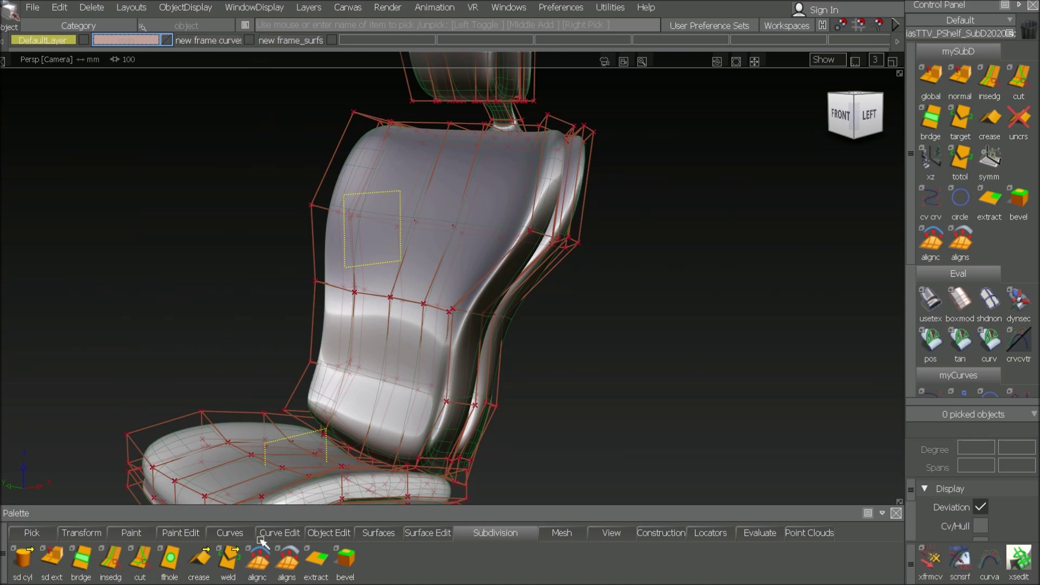
{"action": "left_click", "coordinate": [30, 533]}
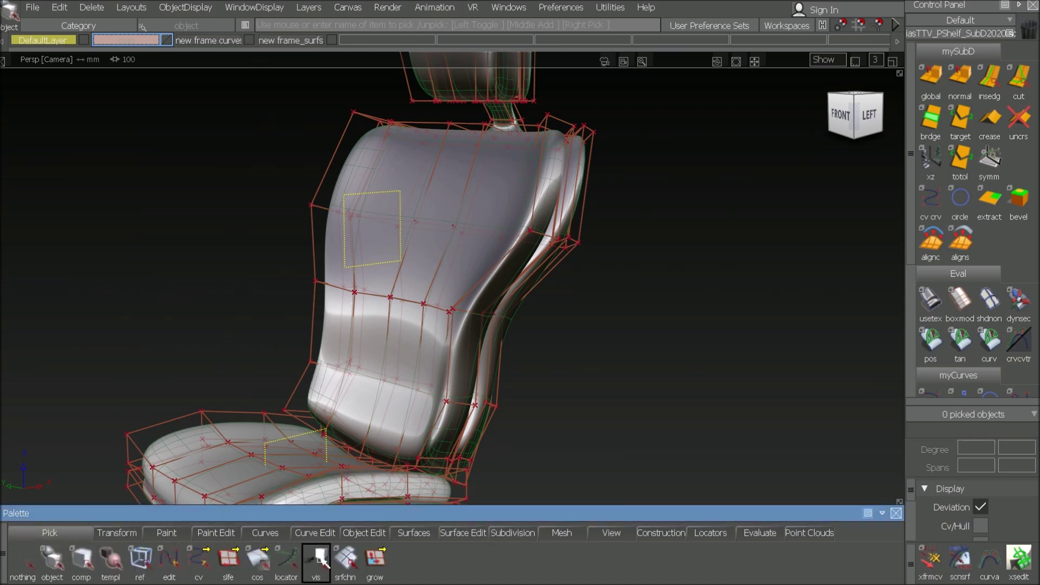
{"action": "left_click_drag", "start_coordinate": [409, 325], "coordinate": [422, 415], "text": "ctrl+shift"}
{"action": "left_click", "coordinate": [422, 272]}
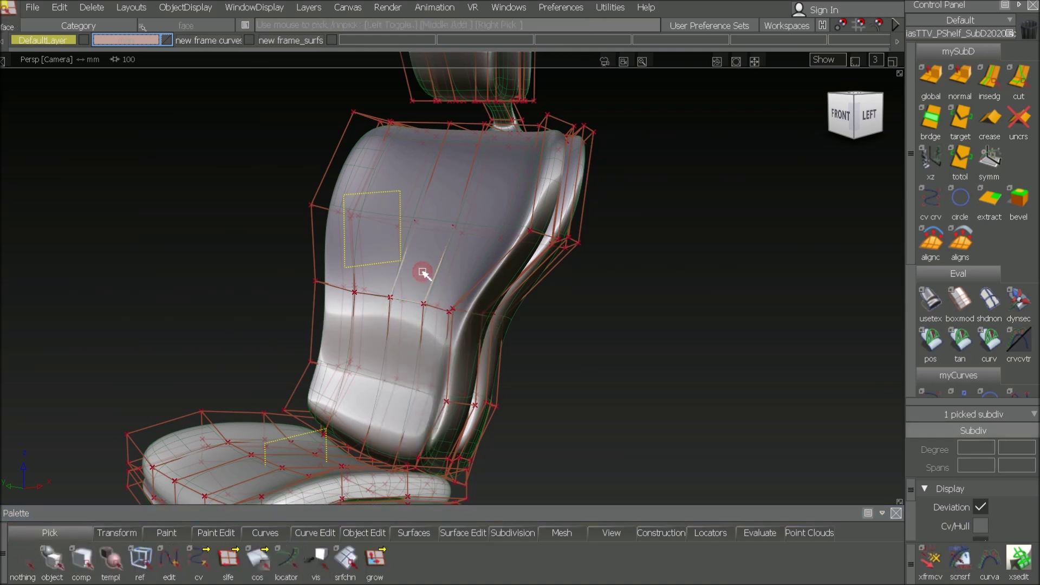
{"action": "left_click", "coordinate": [375, 561]}
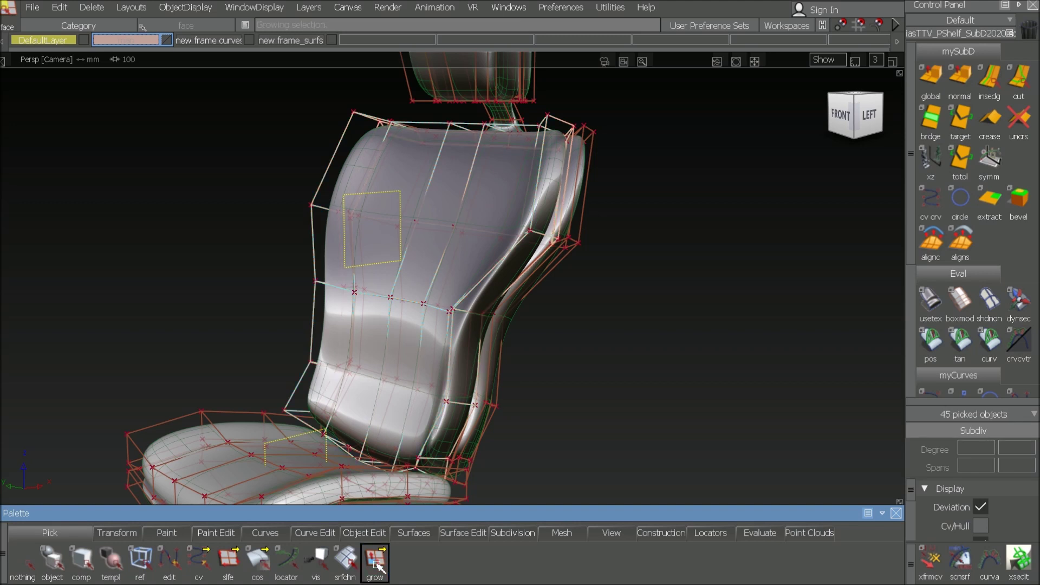
Extract the picked backrest cushion faces as a separate subdivision body and apply the multi-color diagnostic shading to it.
{"action": "left_click", "coordinate": [511, 533]}
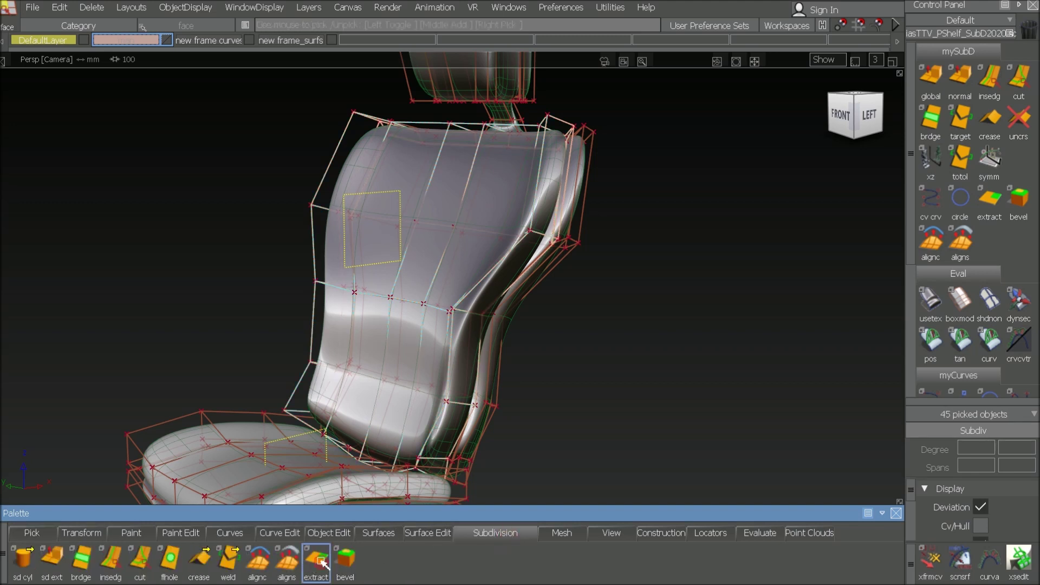
{"action": "left_click", "coordinate": [321, 562]}
{"action": "left_click", "coordinate": [960, 301]}
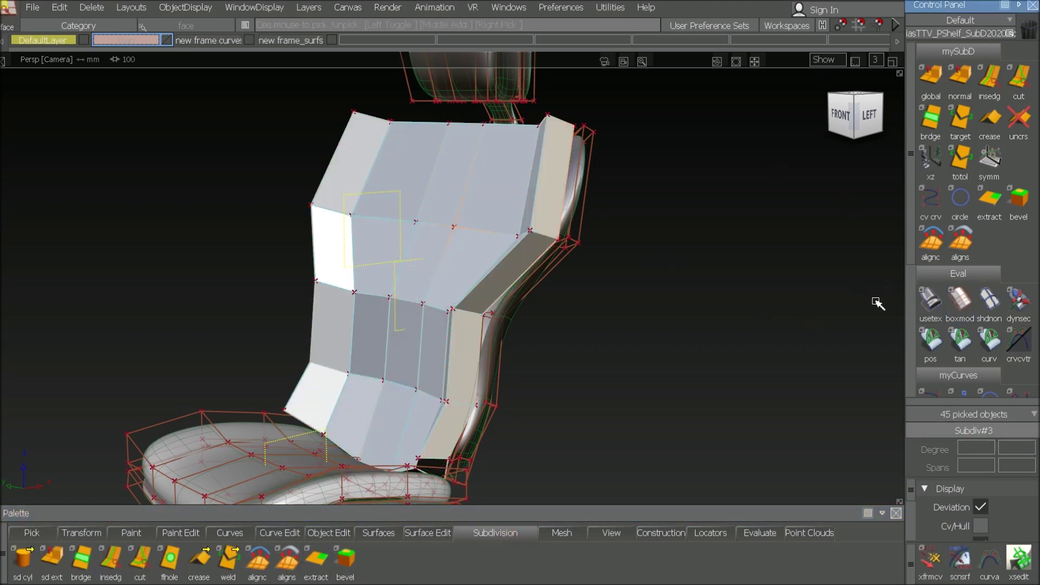
{"action": "double_click", "coordinate": [929, 303]}
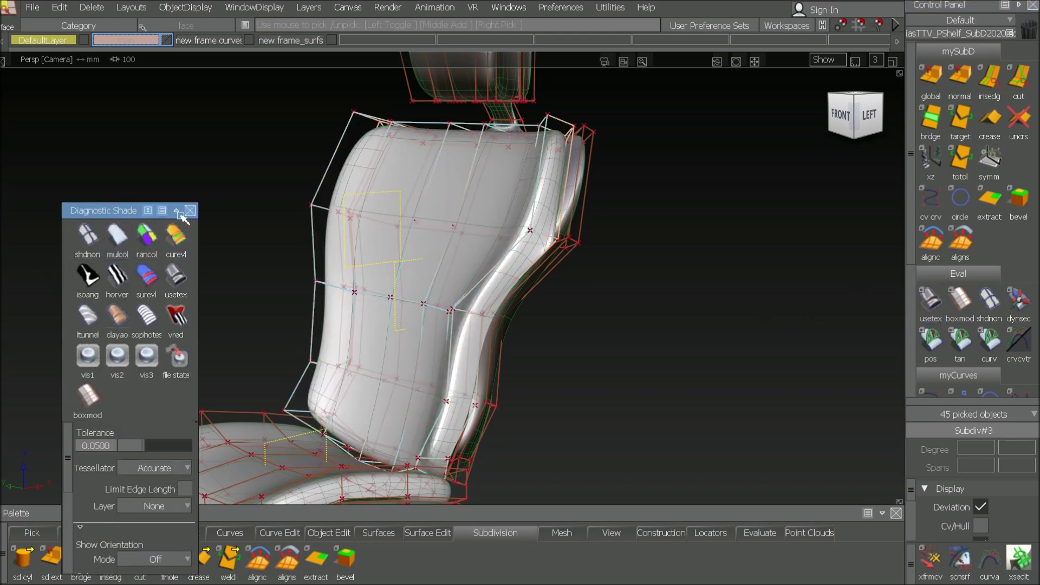
{"action": "left_click", "coordinate": [189, 211]}
Pick the central face on the front of the headrest.
{"action": "left_click_drag", "start_coordinate": [464, 232], "coordinate": [209, 246], "text": "alt+shift"}
{"action": "middle_click_drag", "start_coordinate": [483, 278], "coordinate": [190, 472], "text": "alt+shift"}
{"action": "right_click_drag", "start_coordinate": [271, 406], "coordinate": [373, 339], "text": "alt+shift"}
{"action": "left_click_drag", "start_coordinate": [411, 325], "coordinate": [496, 344], "text": "alt+shift"}
{"action": "middle_click_drag", "start_coordinate": [444, 338], "coordinate": [429, 334], "text": "alt+shift"}
{"action": "right_click_drag", "start_coordinate": [429, 333], "coordinate": [365, 364], "text": "alt+shift"}
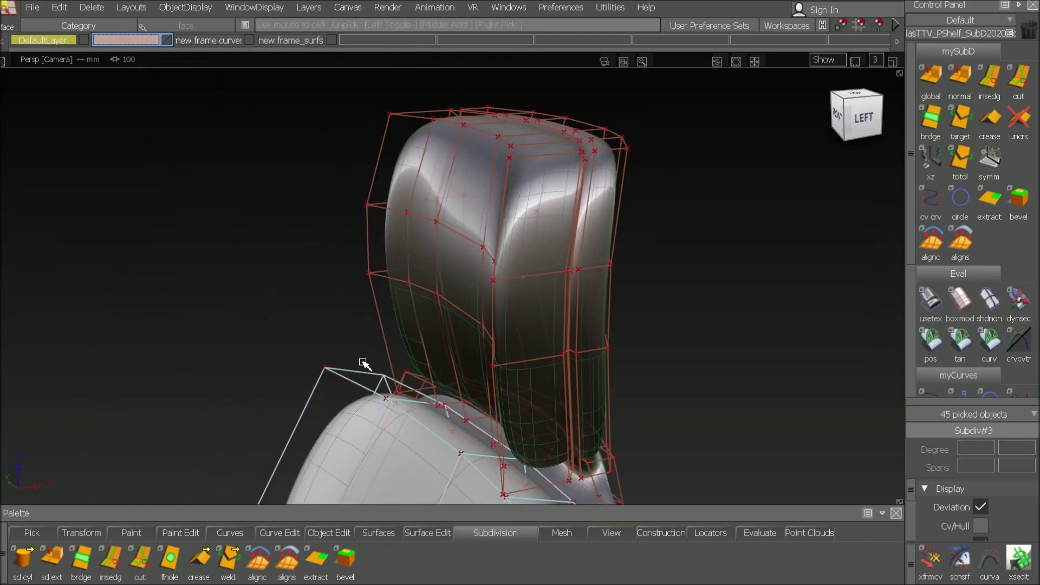
{"action": "left_click_drag", "start_coordinate": [447, 267], "coordinate": [464, 298], "text": "alt+shift"}
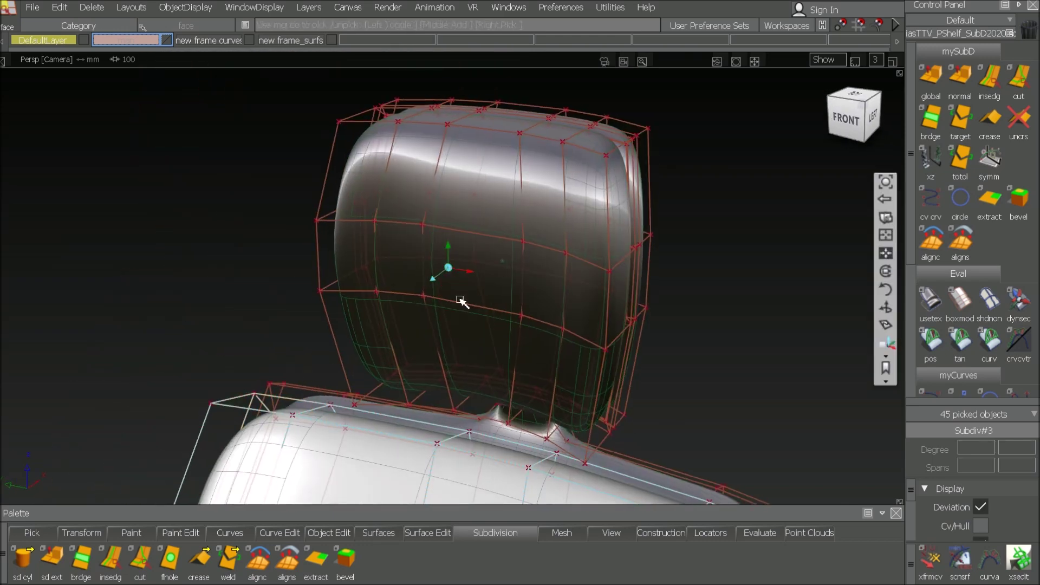
{"action": "left_click", "coordinate": [341, 411]}
{"action": "left_click_drag", "start_coordinate": [332, 417], "coordinate": [340, 511], "text": "ctrl+shift"}
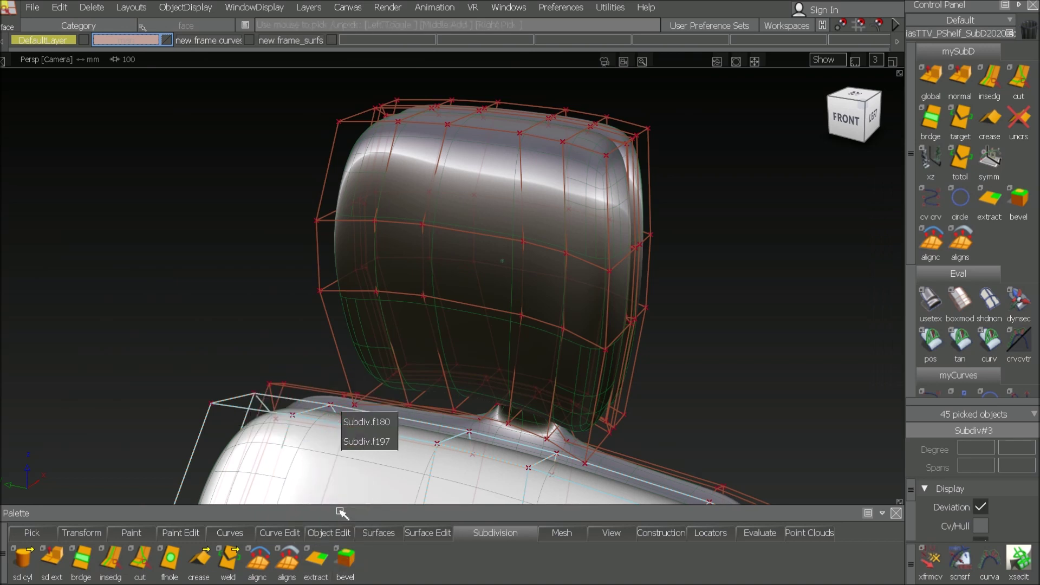
{"action": "left_click", "coordinate": [480, 254]}
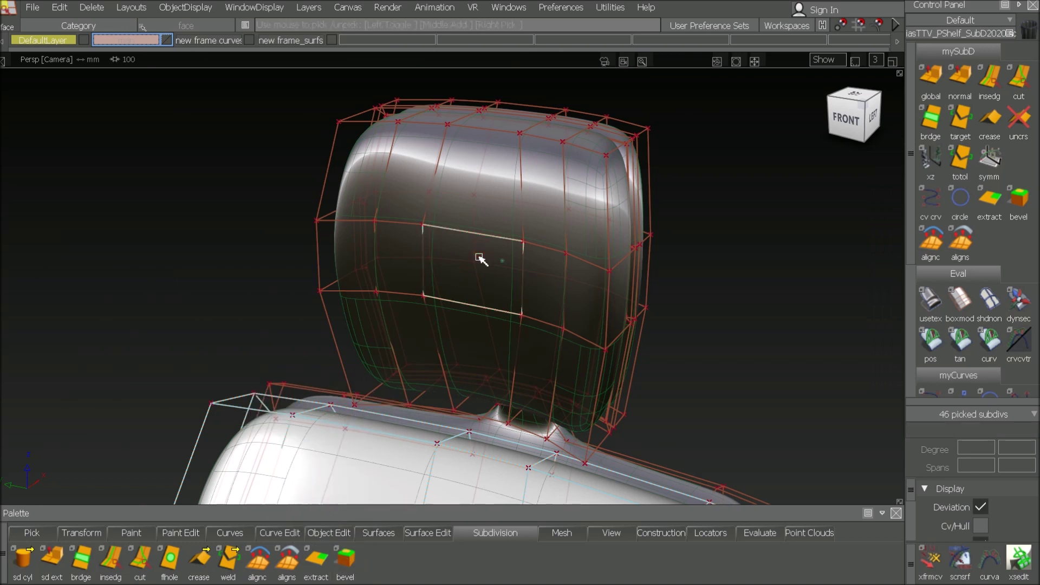
Grow the face selection over the headrest cushion up to the groove, shrinking it once where it extends too far.
{"action": "left_click", "coordinate": [24, 532]}
{"action": "left_click", "coordinate": [376, 562]}
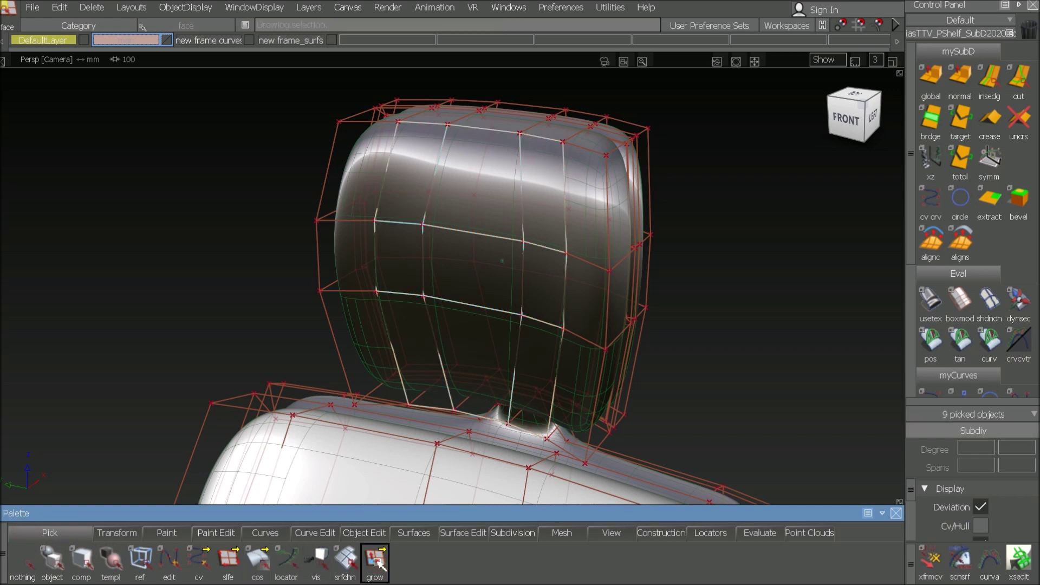
{"action": "left_click", "coordinate": [375, 562]}
{"action": "left_click", "coordinate": [375, 562]}
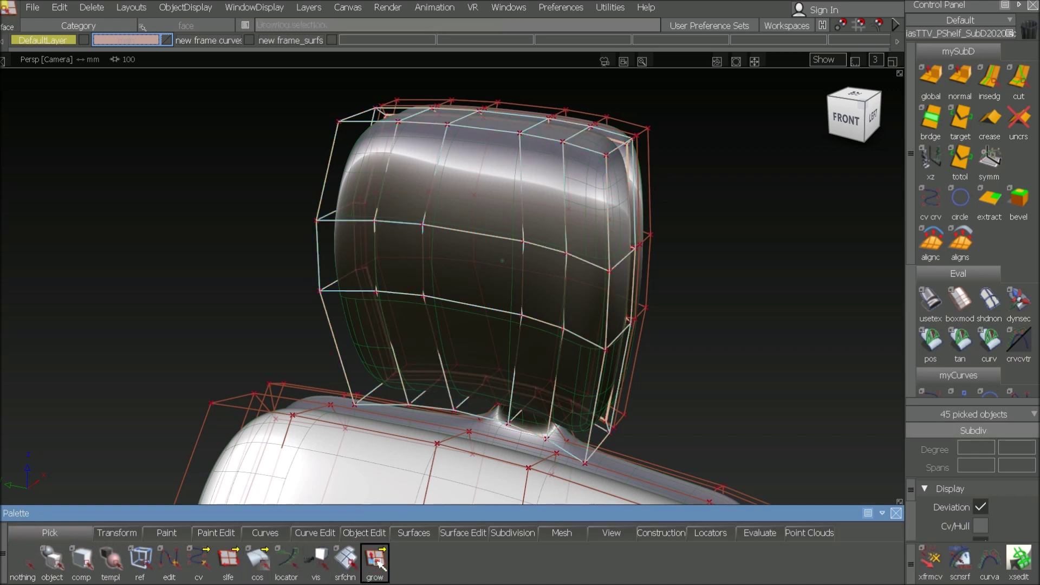
{"action": "left_click", "coordinate": [376, 562]}
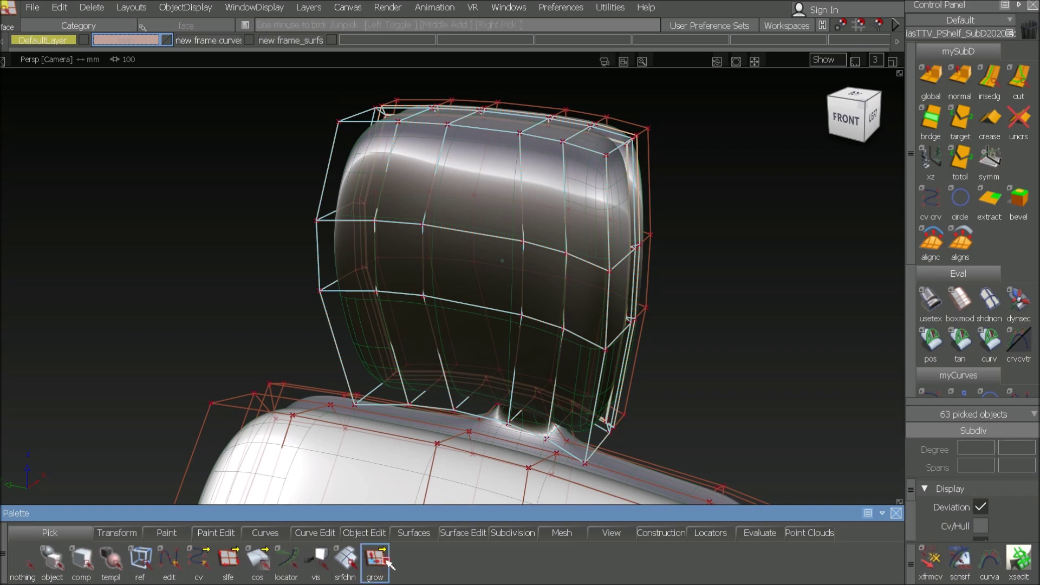
{"action": "left_click_drag", "start_coordinate": [380, 566], "coordinate": [380, 493]}
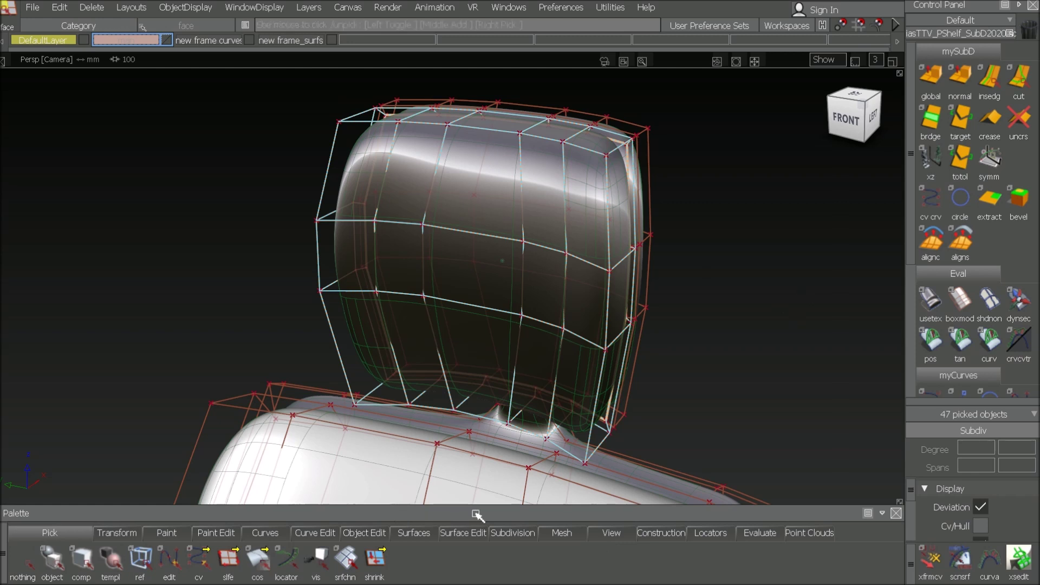
Extract the picked headrest cushion faces as a separate subdivision body and give it the multi-color diagnostic shading.
{"action": "left_click", "coordinate": [503, 532]}
{"action": "left_click", "coordinate": [317, 564]}
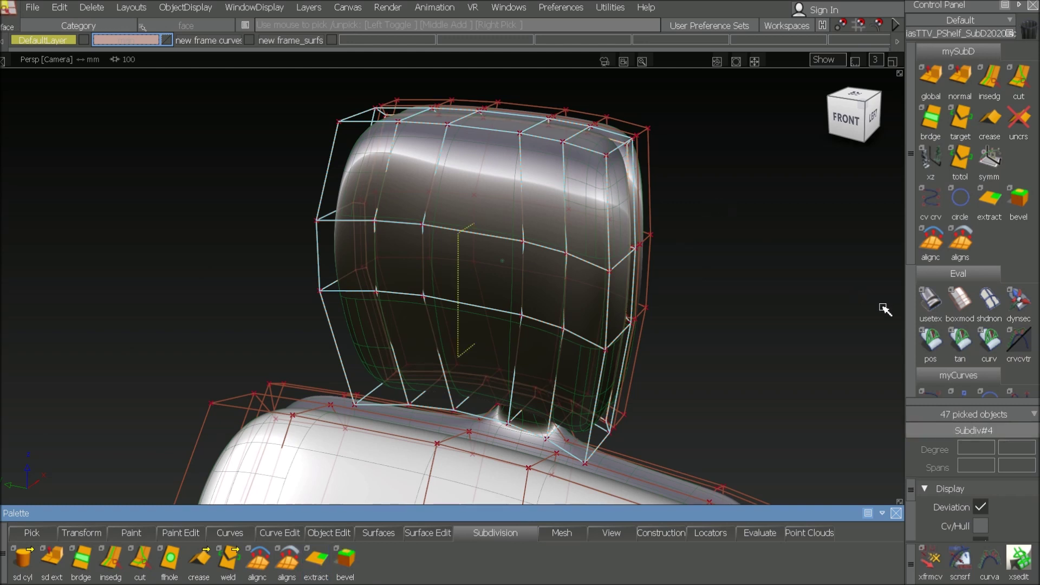
{"action": "double_click", "coordinate": [930, 299]}
{"action": "left_click", "coordinate": [114, 238]}
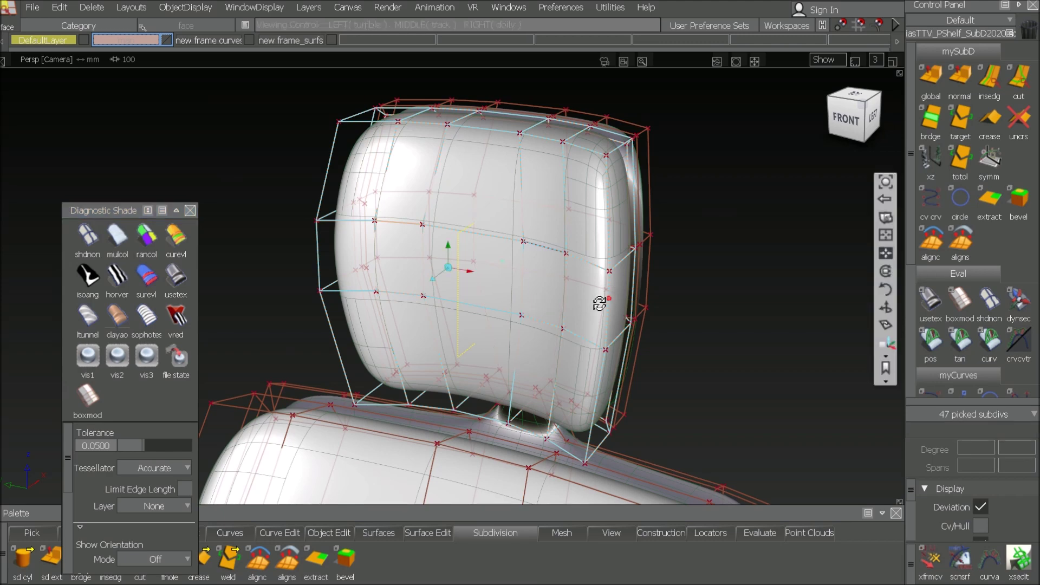
Clear the selection and hide the control points and hulls of all seat parts.
{"action": "left_click_drag", "start_coordinate": [598, 303], "coordinate": [445, 267], "text": "alt+shift"}
{"action": "right_click_drag", "start_coordinate": [423, 273], "coordinate": [420, 316], "text": "alt+shift"}
{"action": "middle_click_drag", "start_coordinate": [550, 351], "coordinate": [553, 343], "text": "alt+shift"}
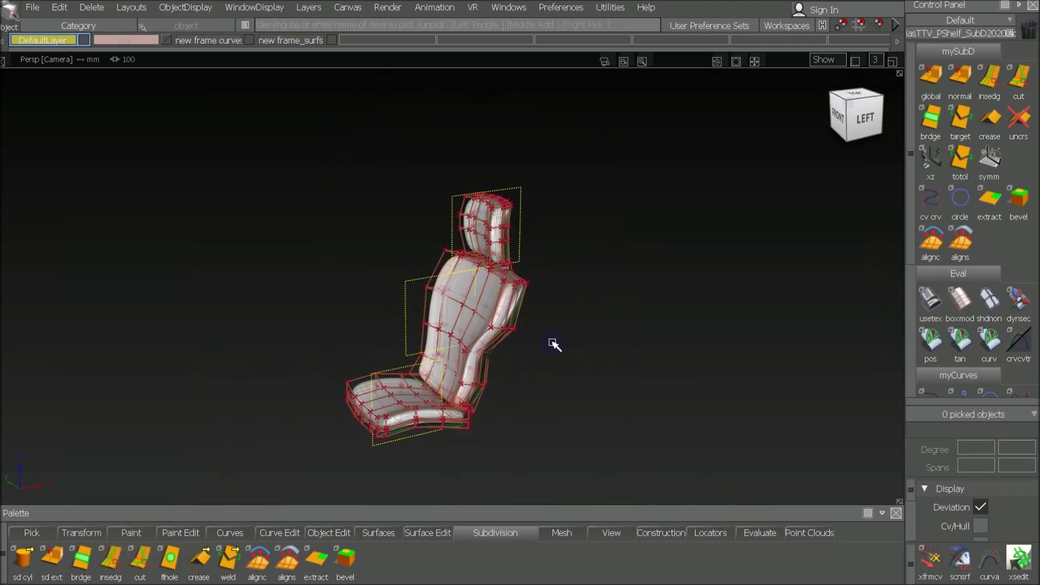
{"action": "right_click_drag", "start_coordinate": [553, 342], "coordinate": [504, 326], "text": "ctrl+shift"}
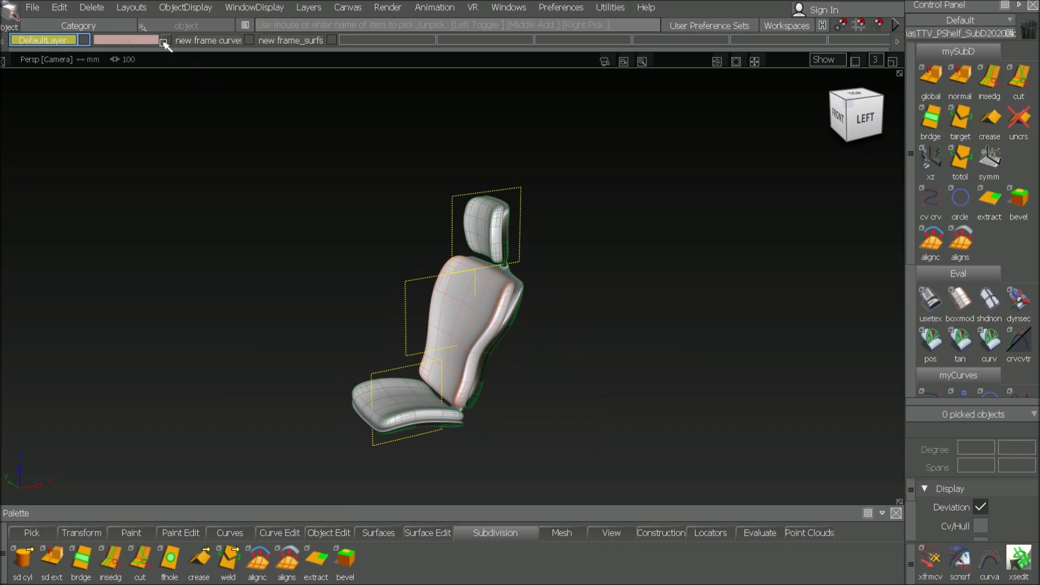
Make the man layer visible again to view the mannequin sitting in the seat.
{"action": "left_click", "coordinate": [150, 41]}
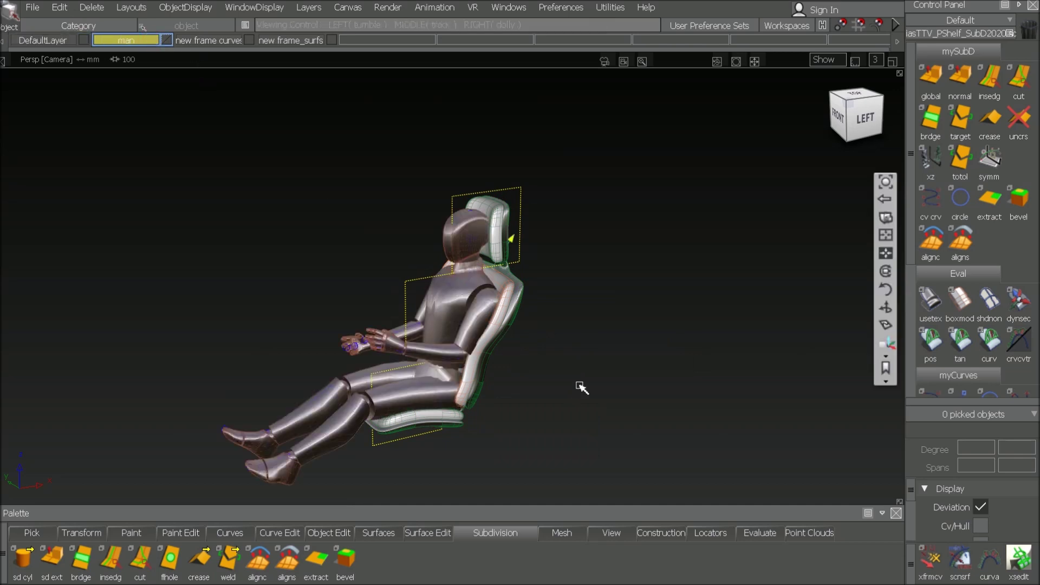
{"action": "right_click_drag", "start_coordinate": [580, 386], "coordinate": [586, 371], "text": "alt+shift"}
{"action": "middle_click_drag", "start_coordinate": [586, 371], "coordinate": [652, 341], "text": "alt+shift"}
{"action": "left_click_drag", "start_coordinate": [596, 321], "coordinate": [687, 263], "text": "alt+shift"}
{"action": "right_click_drag", "start_coordinate": [687, 269], "coordinate": [684, 274], "text": "alt+shift"}
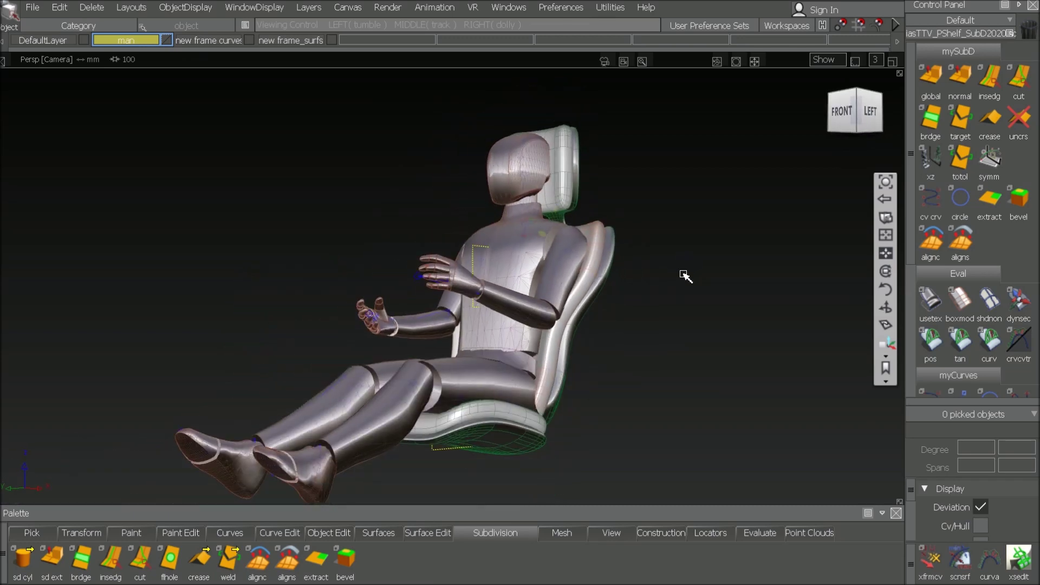